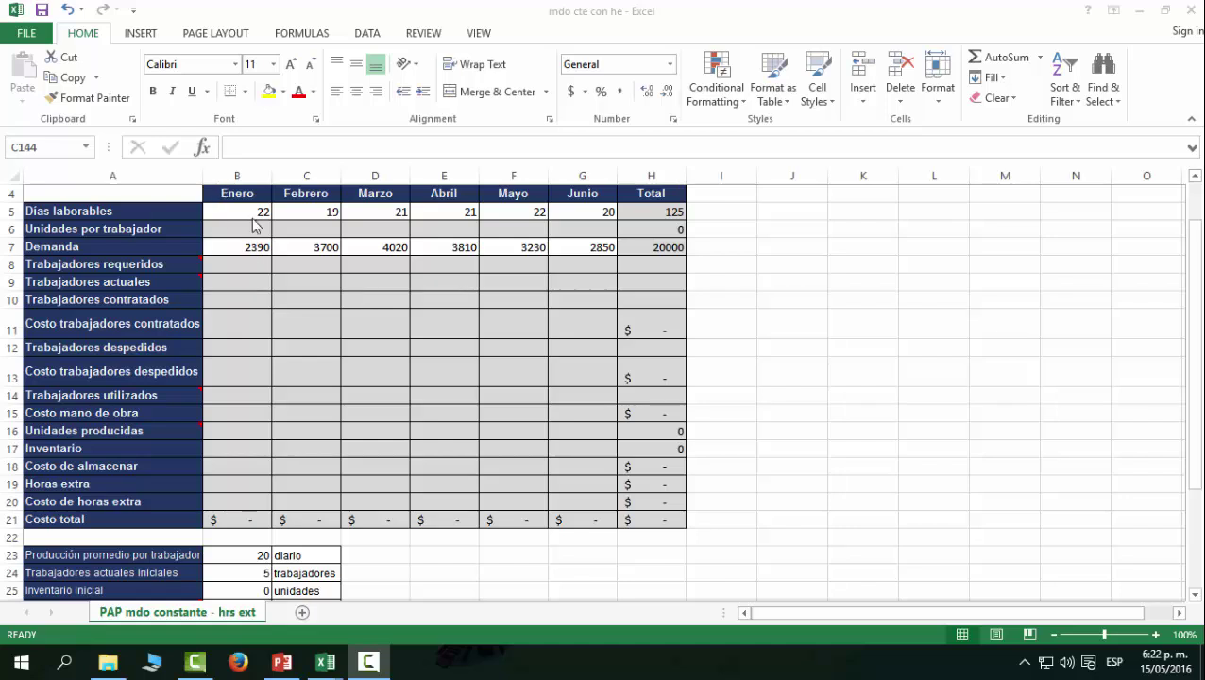
Review the monthly working days and demand figures in the plan table
left_click_drag(255, 212, 590, 212)
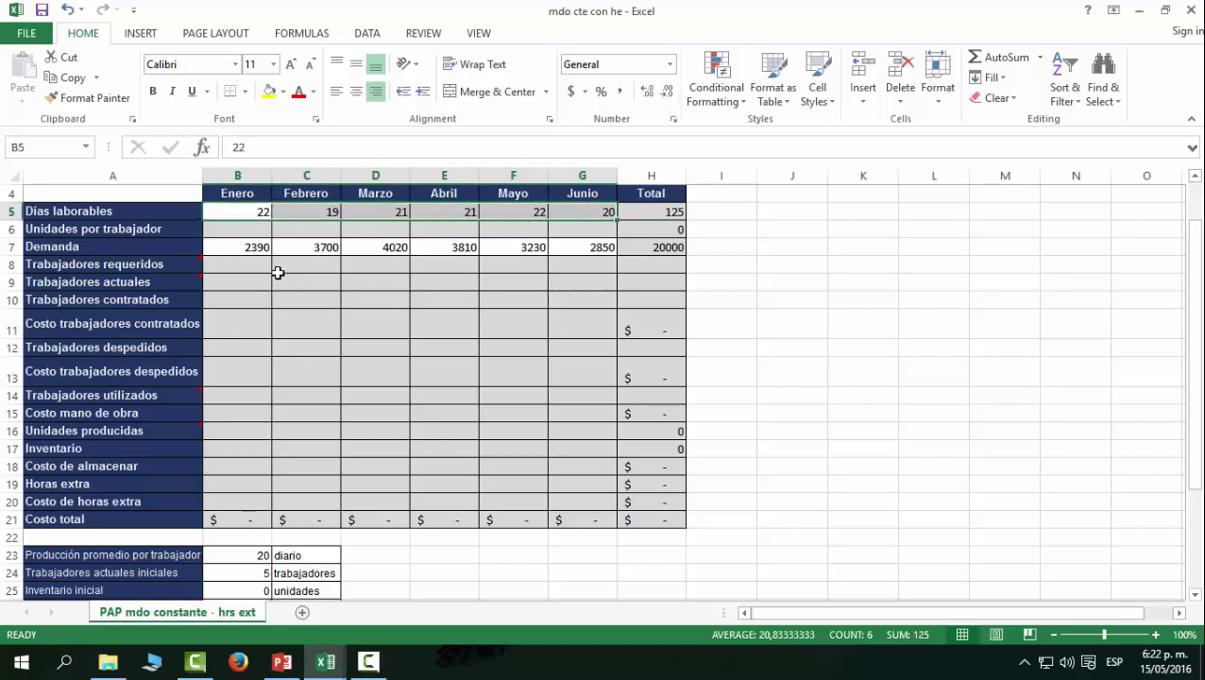
left_click(263, 248)
left_click_drag(243, 248, 586, 248)
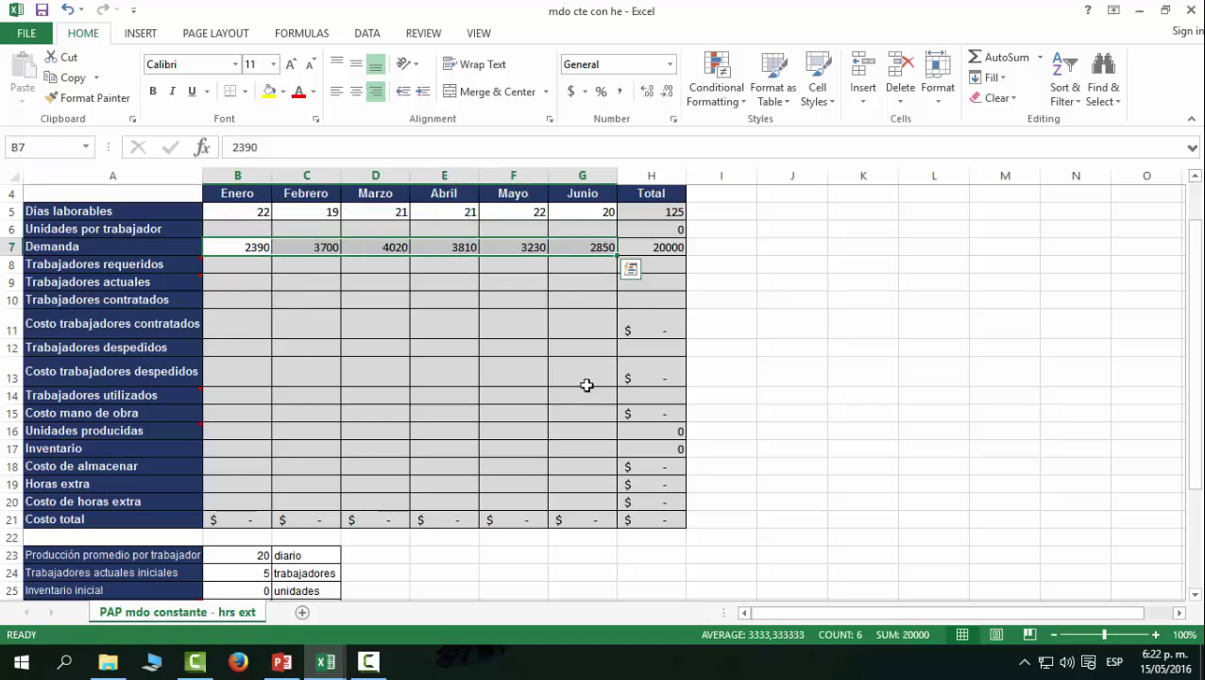
scroll(816, 450, "down", 1)
scroll(814, 455, "down", 2)
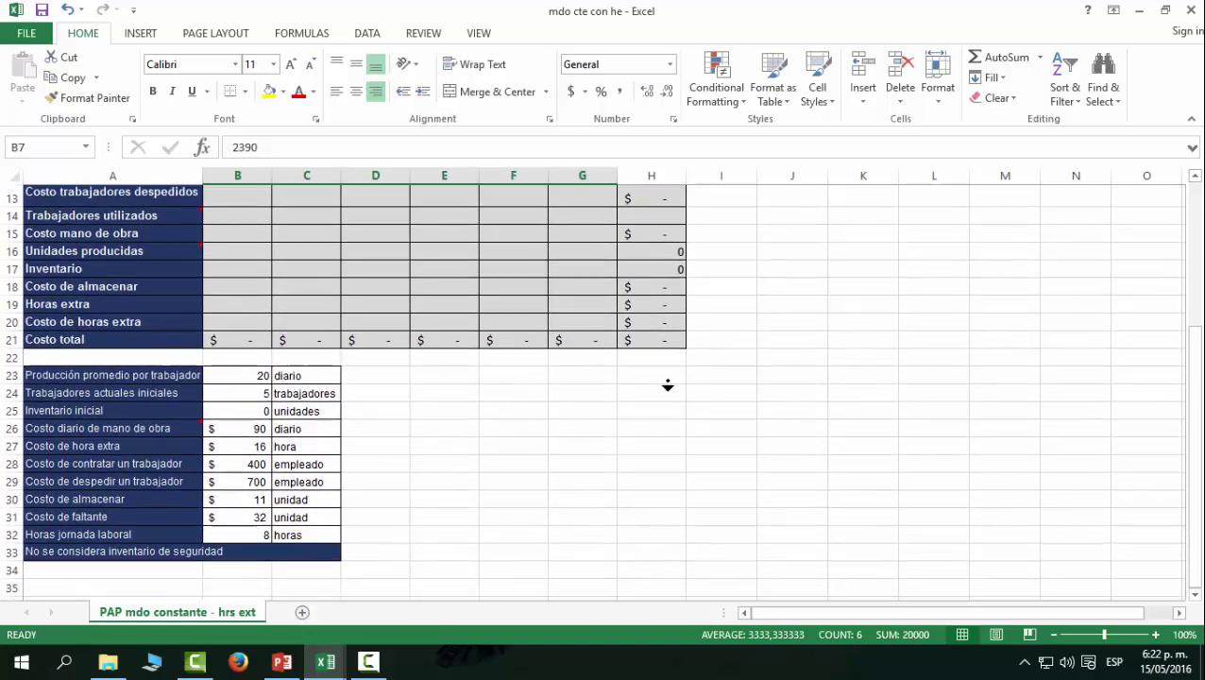
scroll(667, 383, "down", 1)
scroll(667, 383, "up", 3)
Check the input parameters: average production, initial workers, inventory, labour, overtime, hiring costs, and hours per day
left_click(241, 431)
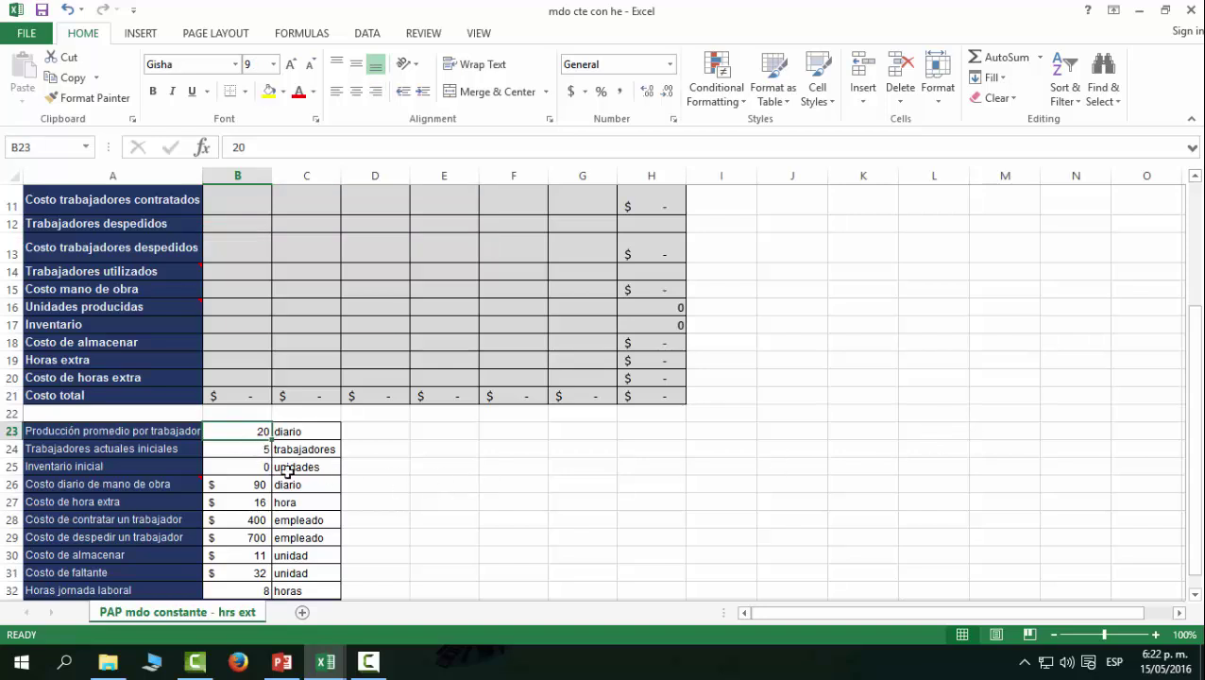
left_click(254, 453)
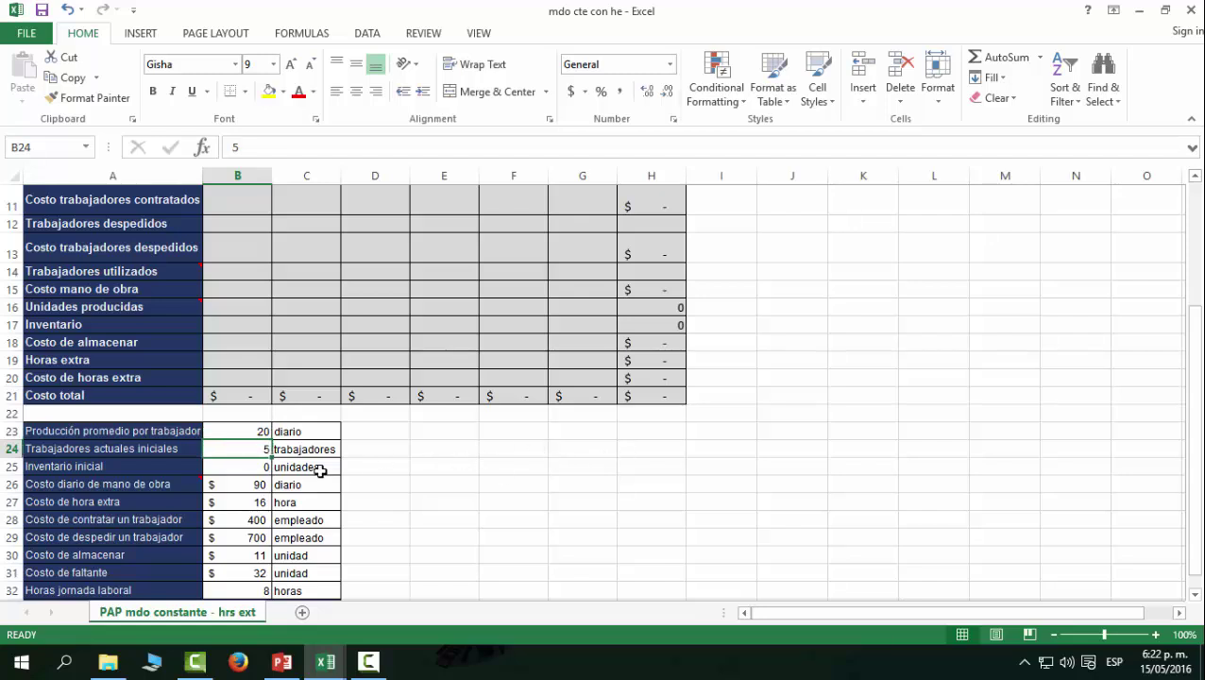
left_click(250, 466)
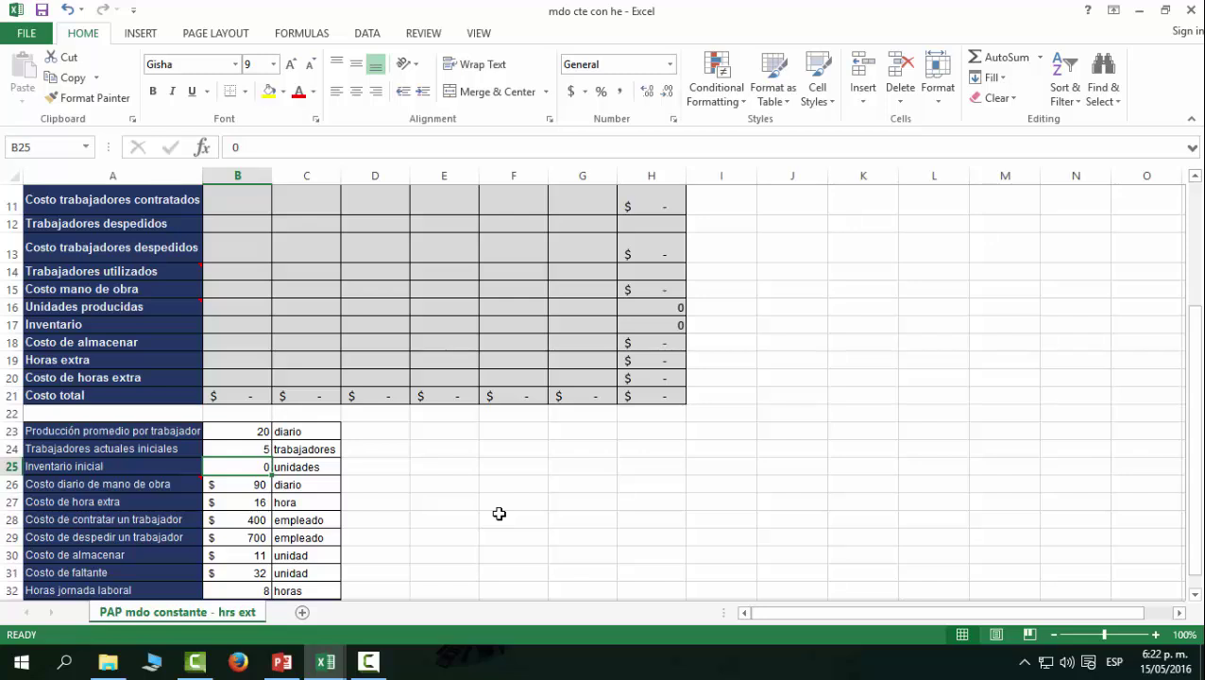
left_click(241, 485)
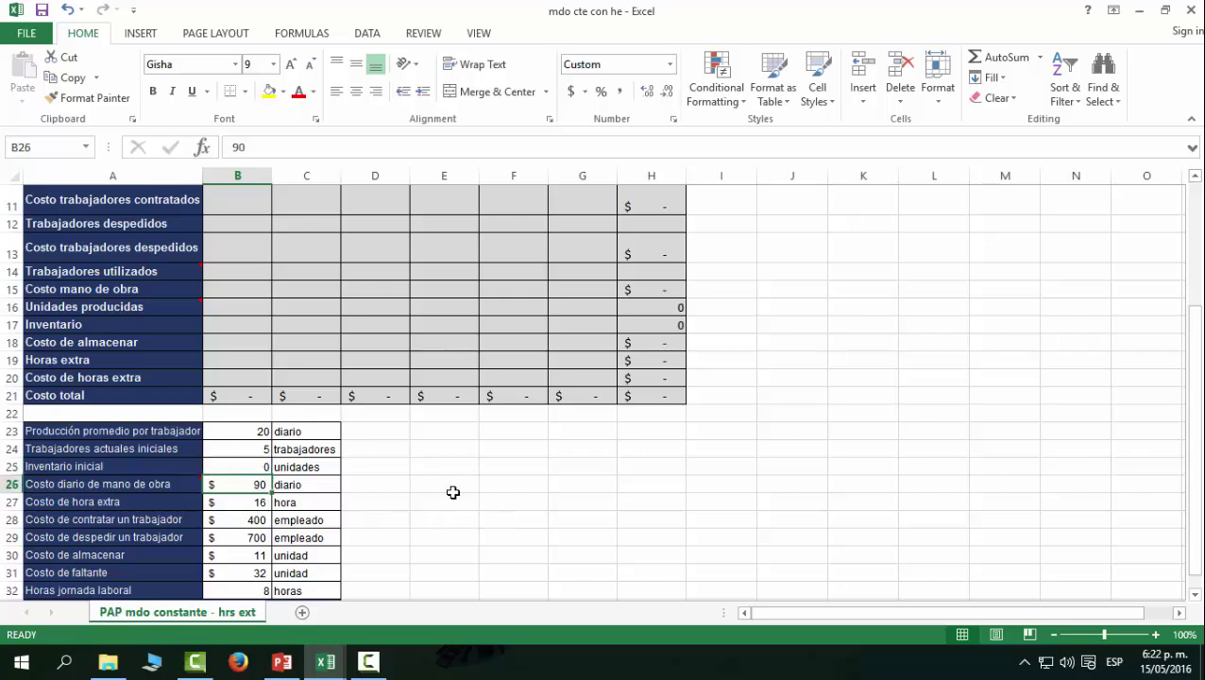
left_click(241, 502)
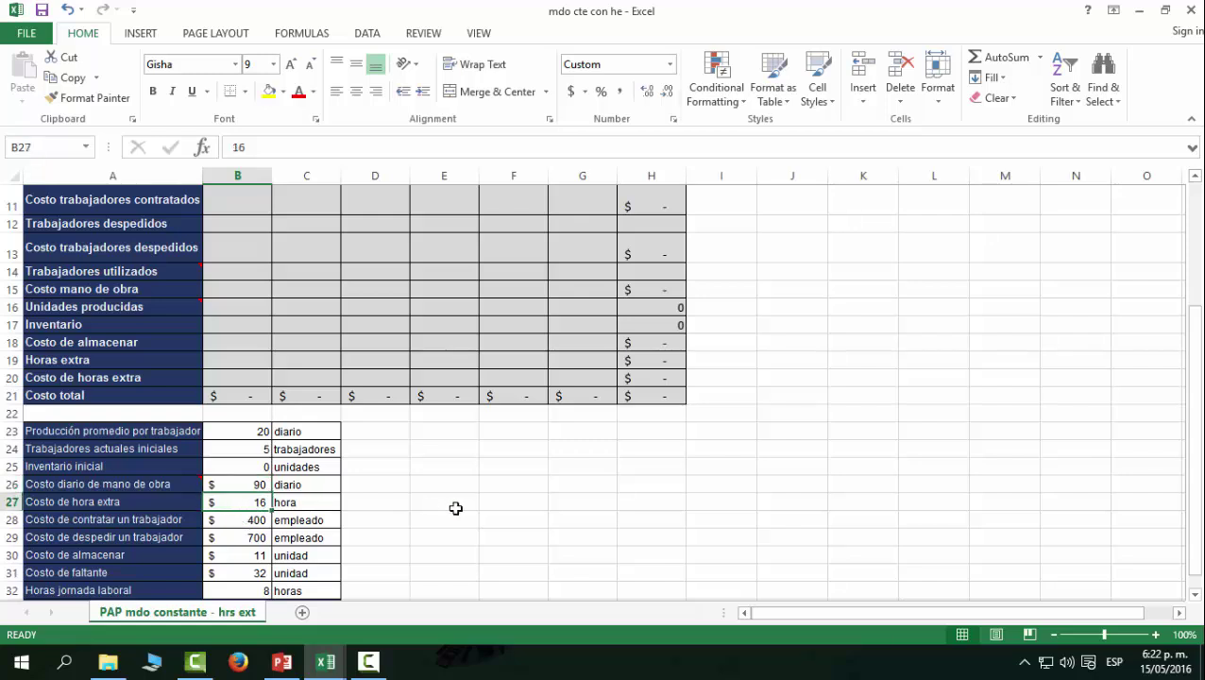
left_click(231, 522)
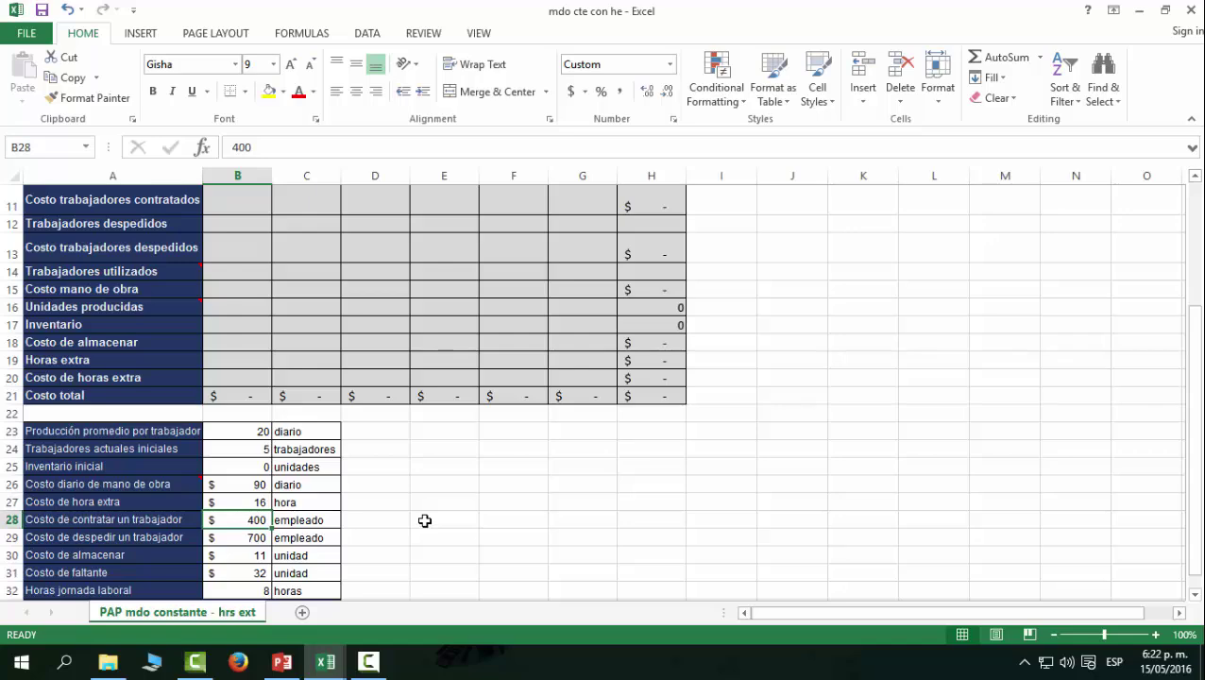
scroll(417, 535, "down", 1)
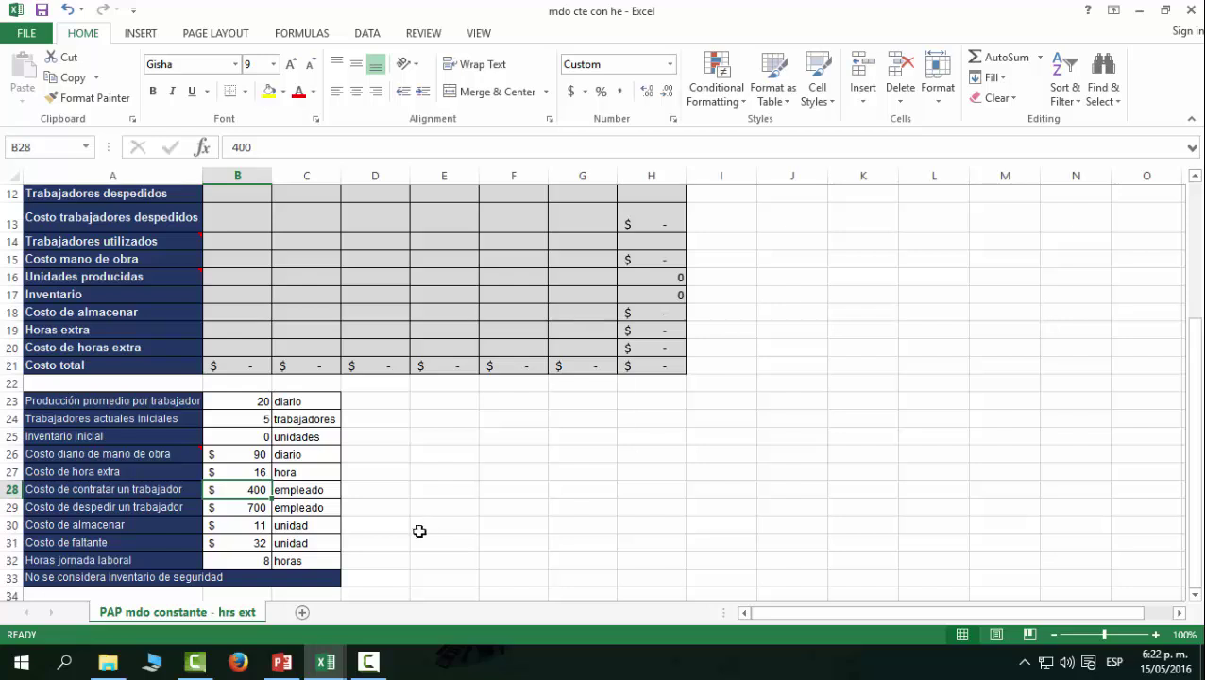
left_click(227, 561)
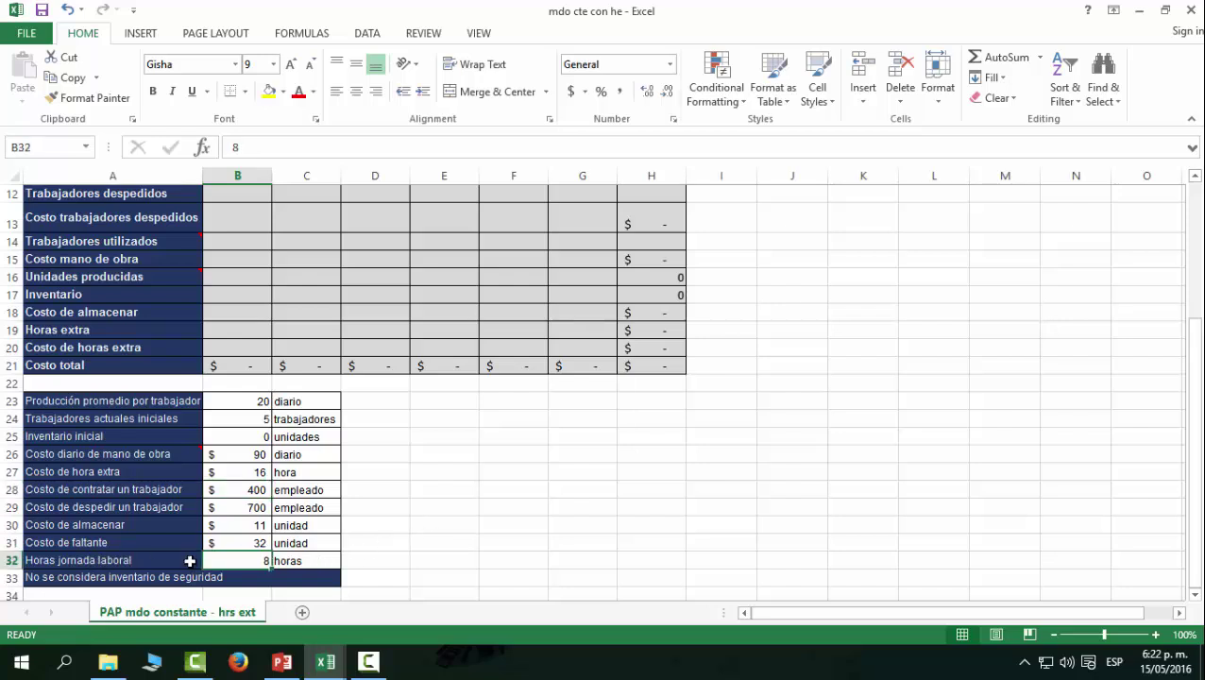
left_click(148, 584)
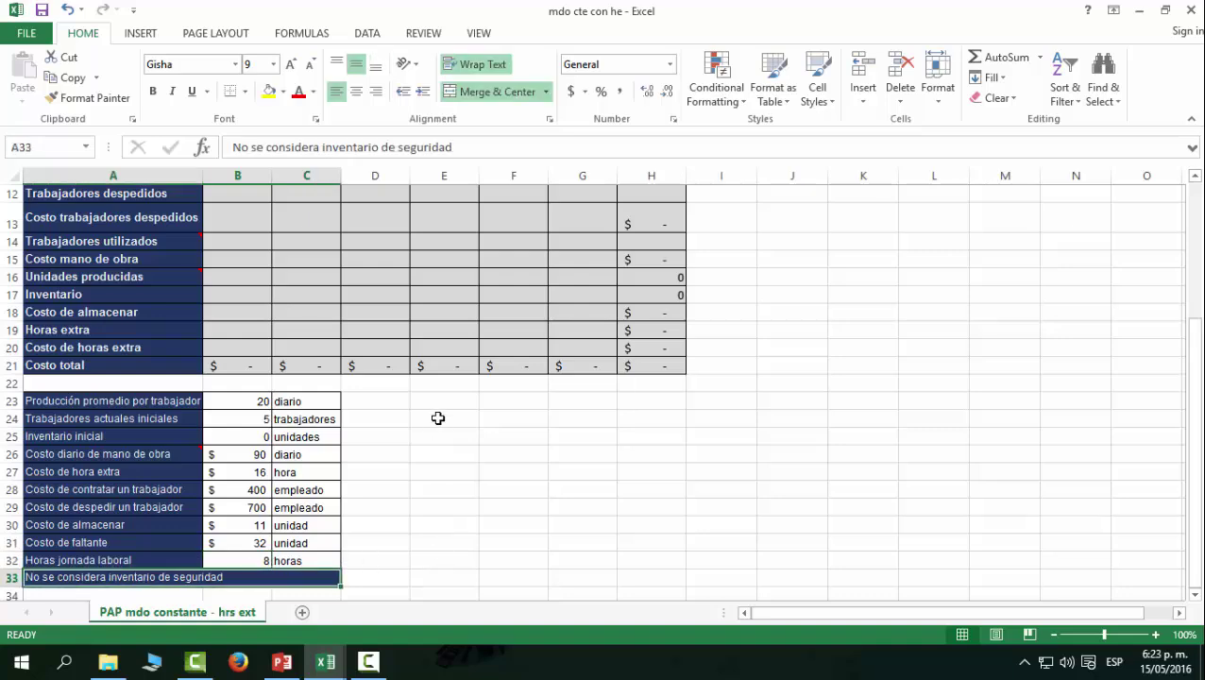
scroll(438, 417, "up", 3)
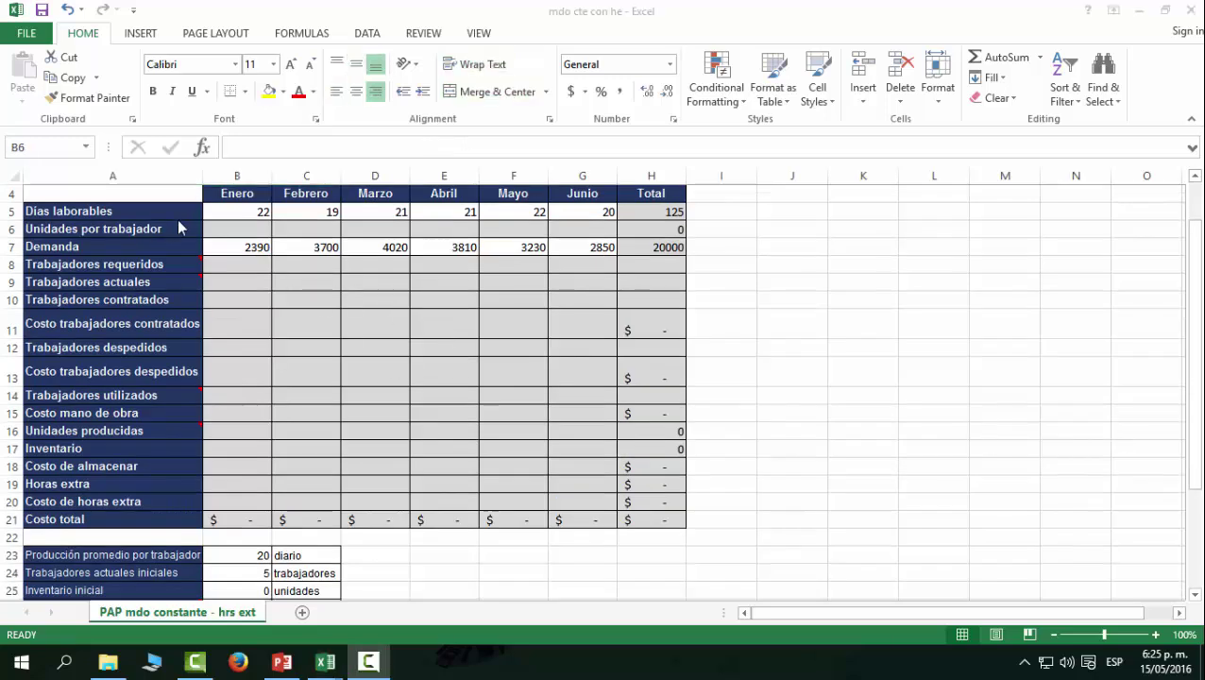
Inspect the empty Unidades por trabajador row, the demand row, and their total formulas
left_click(263, 230)
left_click(140, 229)
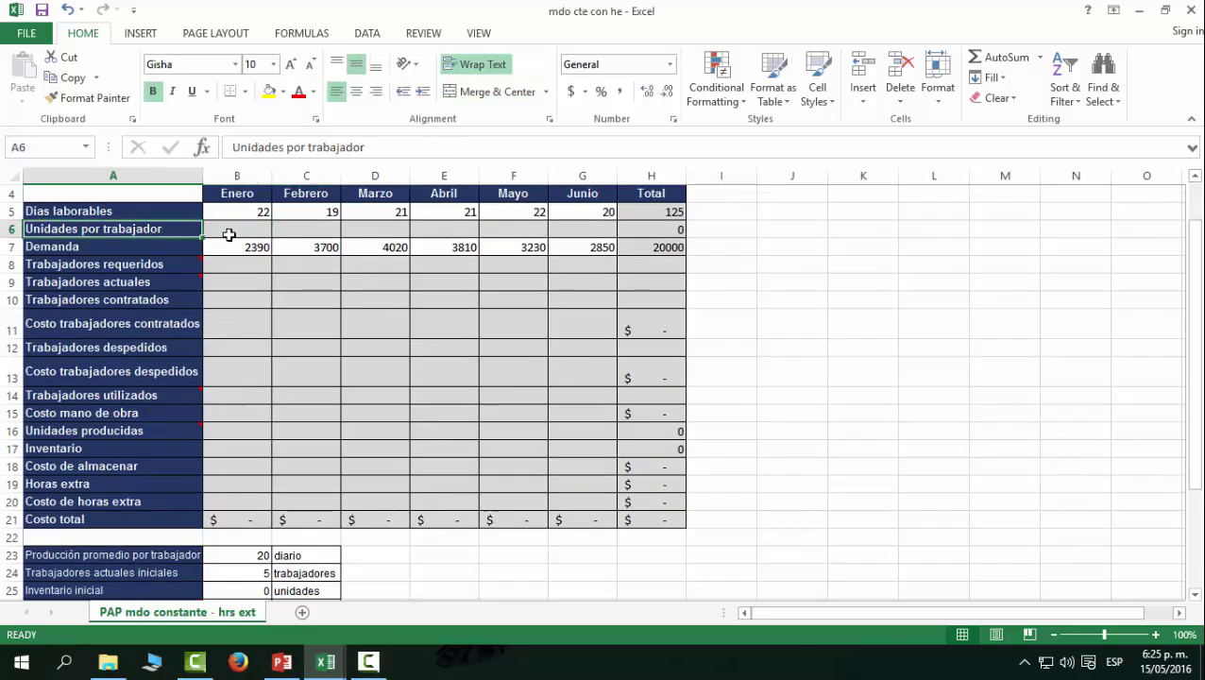
left_click_drag(156, 229, 578, 229)
left_click(661, 229)
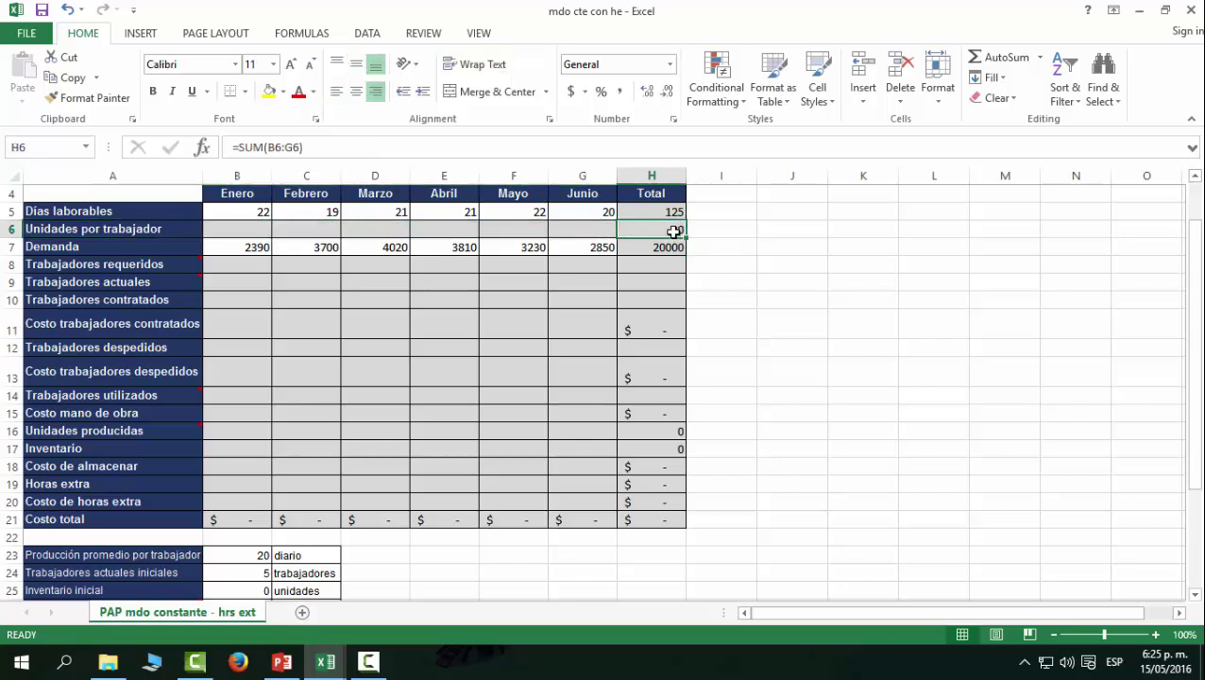
left_click(667, 248)
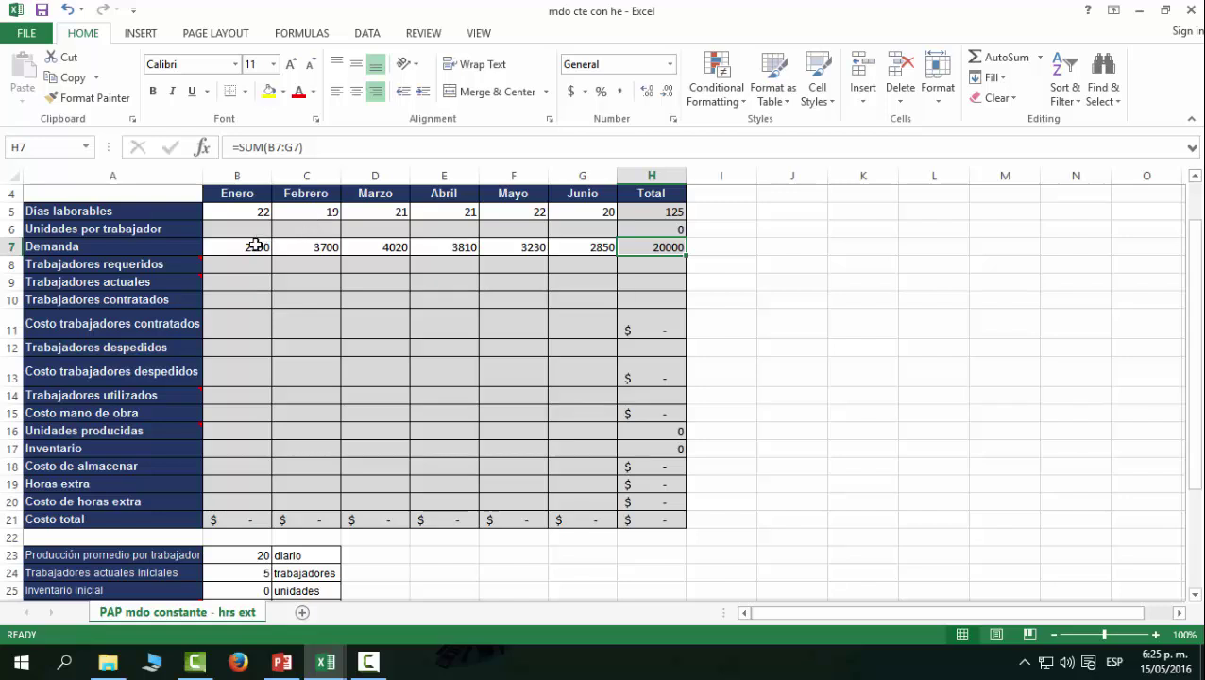
left_click_drag(256, 246, 596, 248)
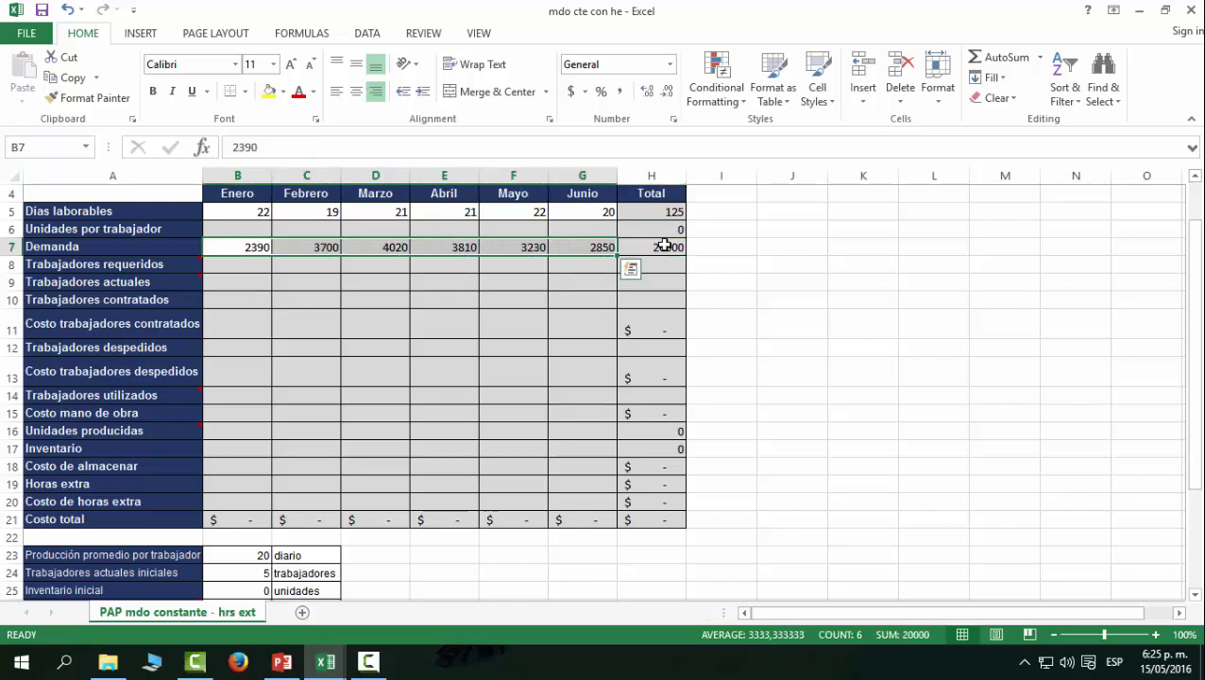
left_click(652, 247)
left_click_drag(248, 265, 574, 256)
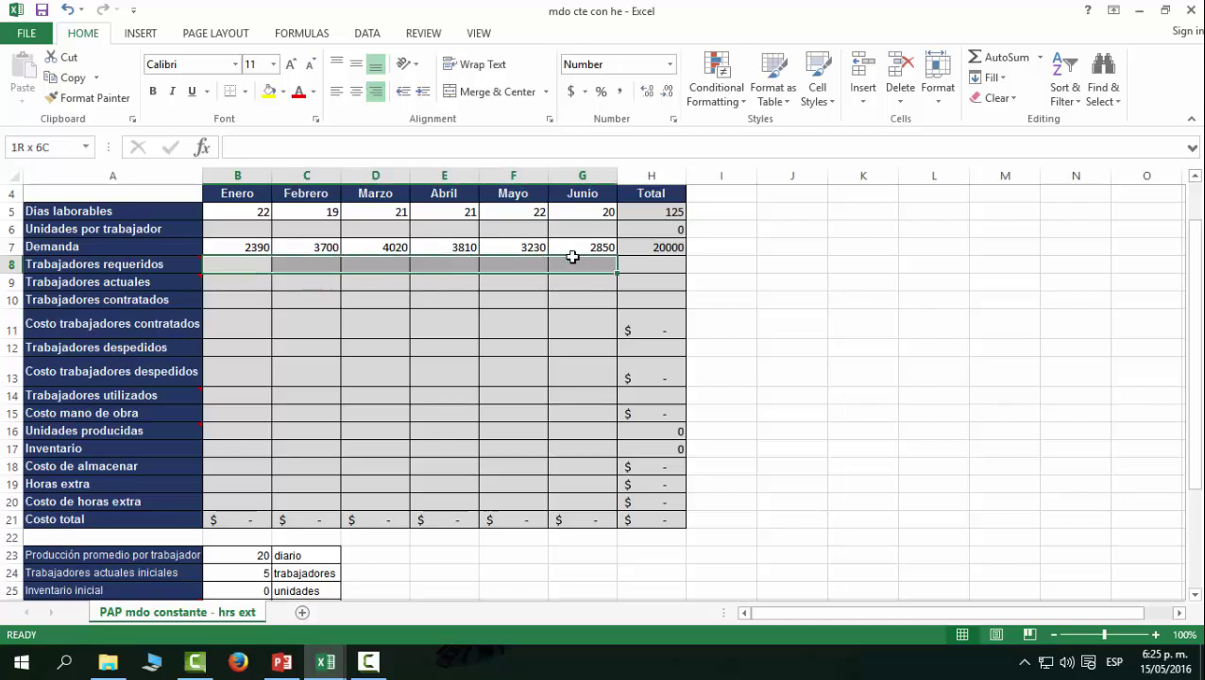
Enter January's units per worker as average production times working days, and copy it across
left_click(248, 225)
type("=")
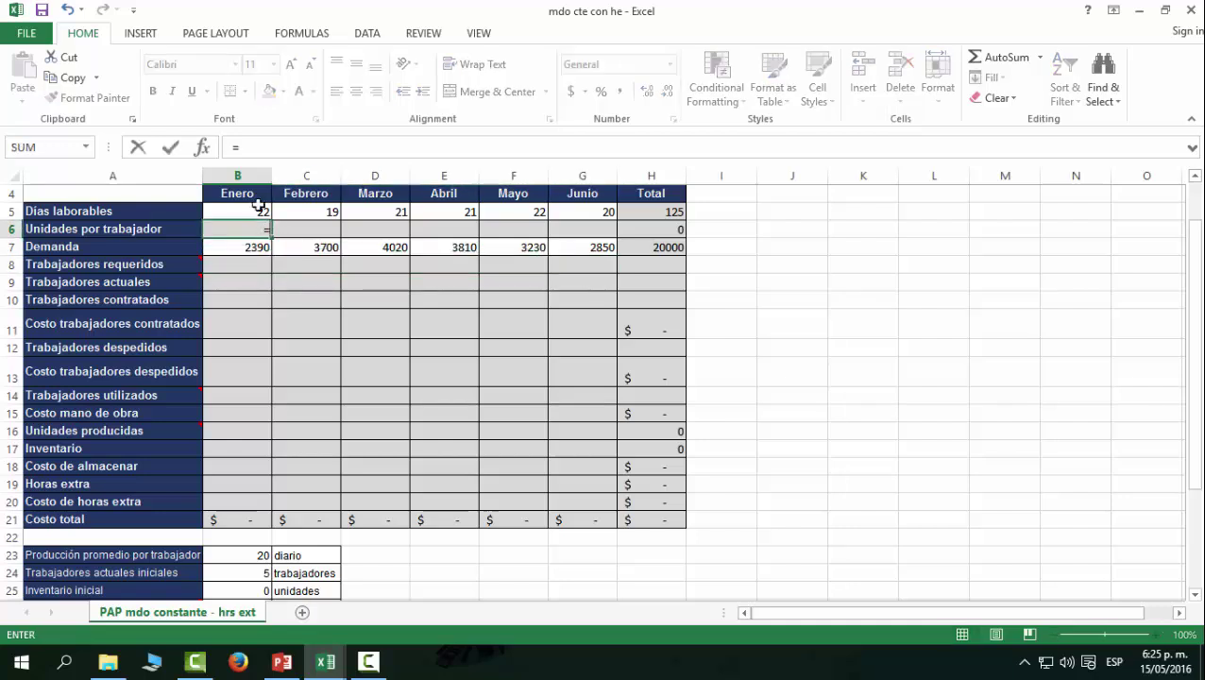
left_click(242, 555)
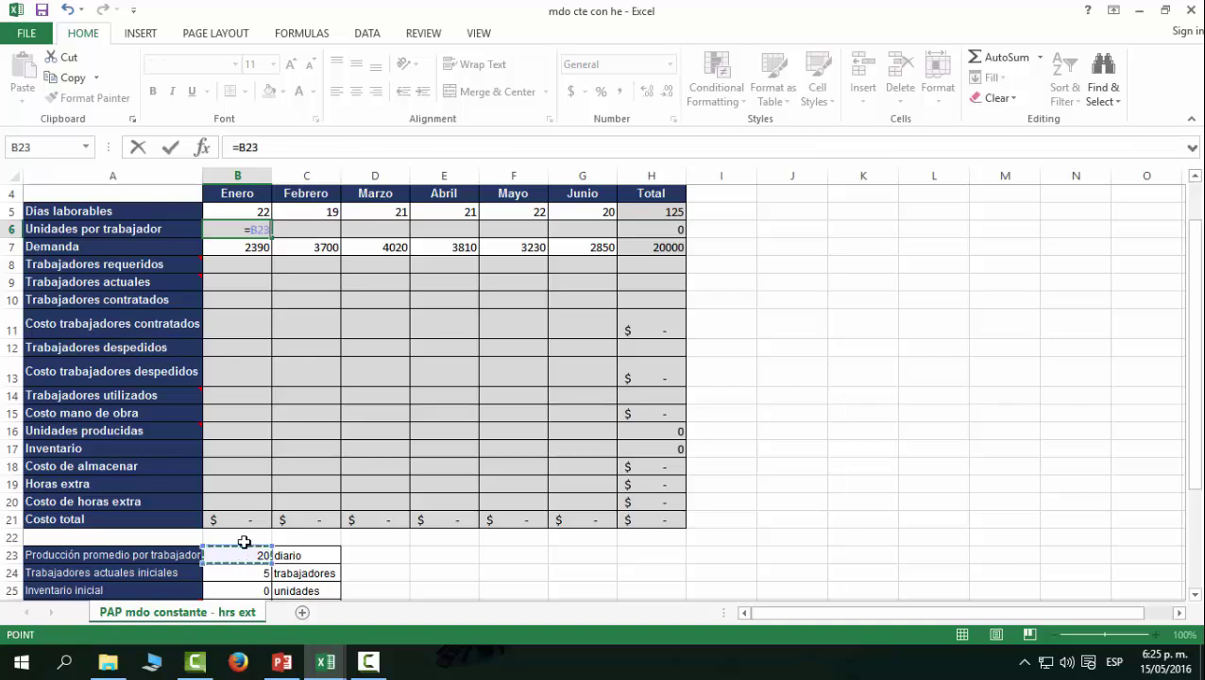
type("*")
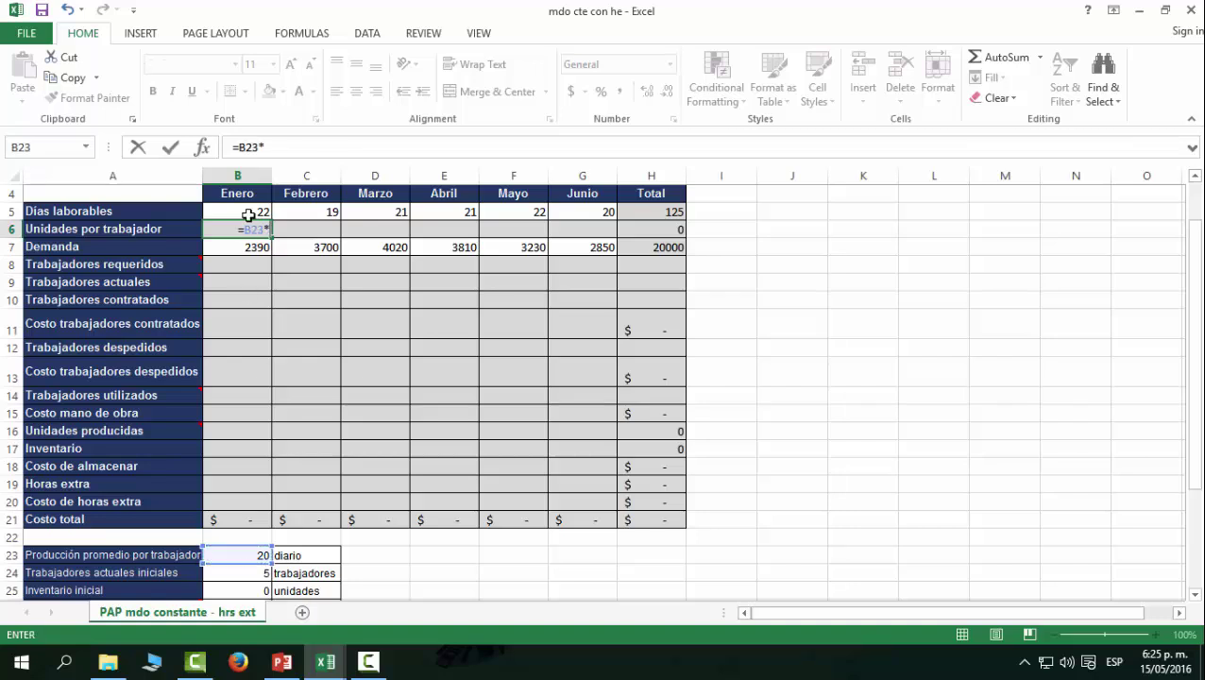
left_click(246, 213)
key("Return")
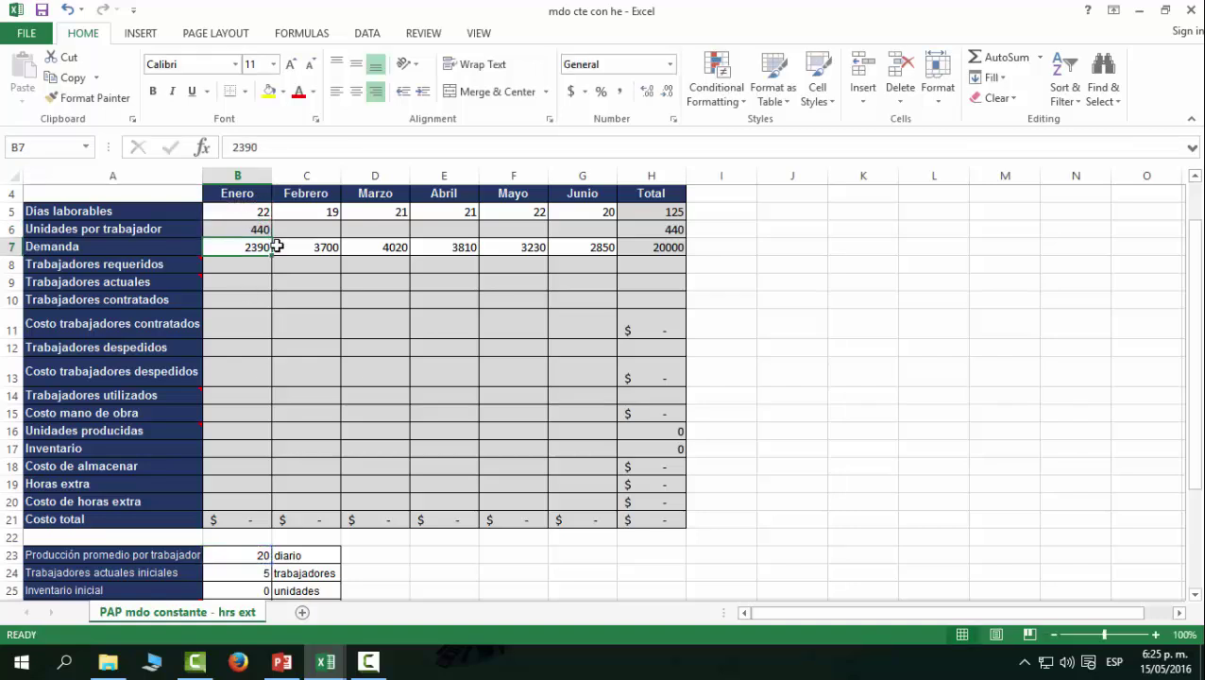
left_click(248, 230)
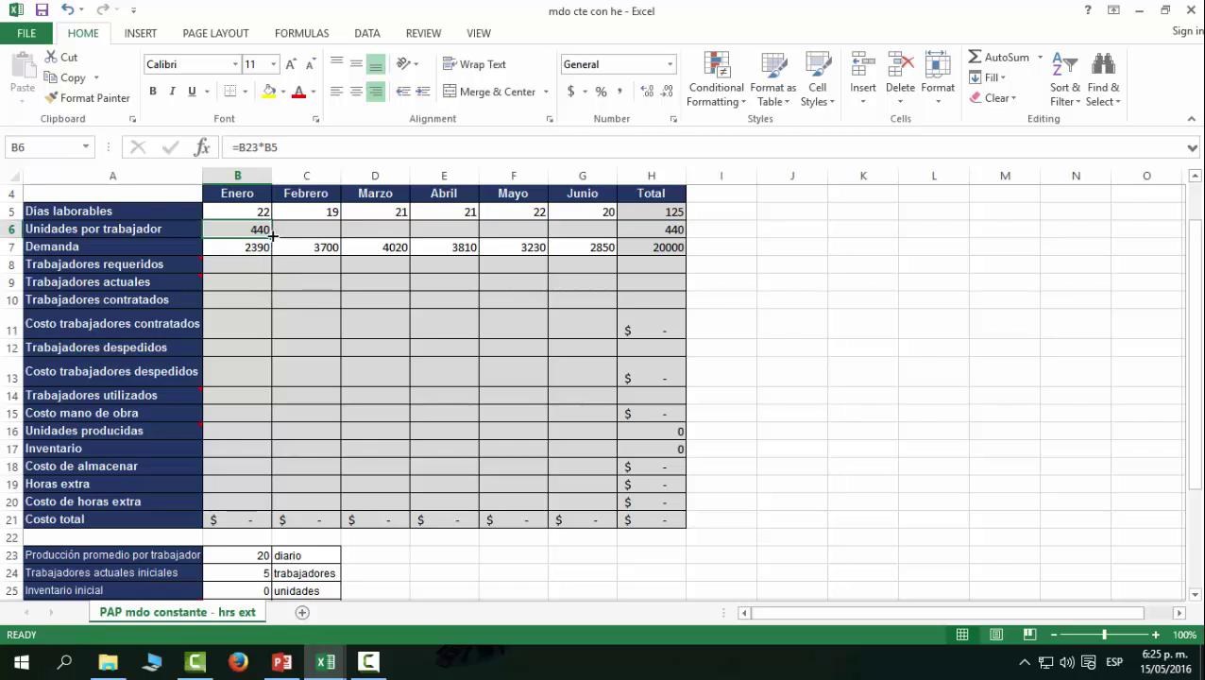
left_click_drag(271, 237, 578, 237)
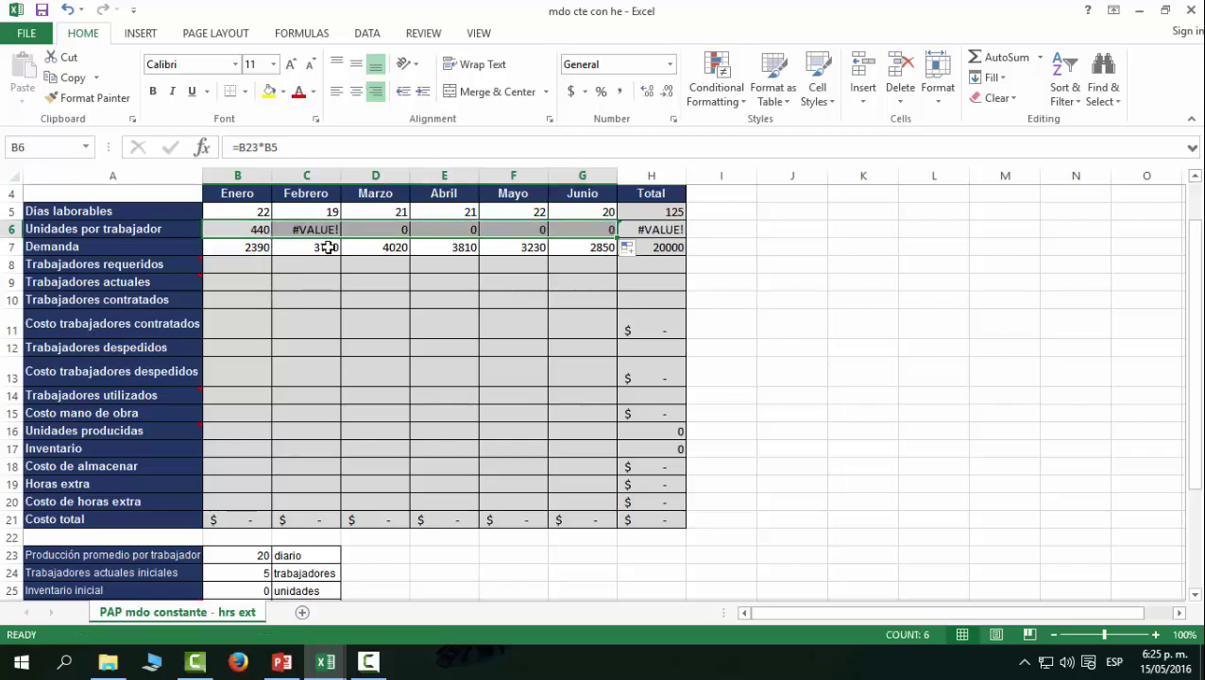
Lock the average production reference as $B$23 and refill B6 through G6, totalling 2500
left_click(251, 230)
left_click(256, 147)
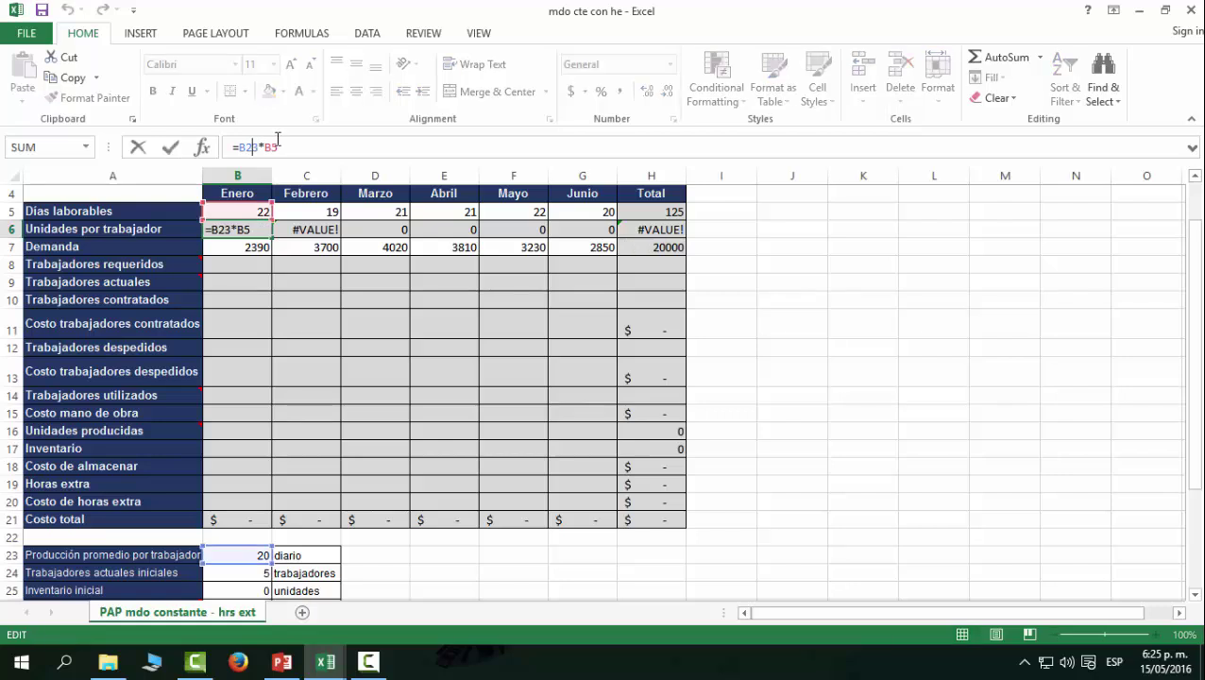
key("F4")
key("Return")
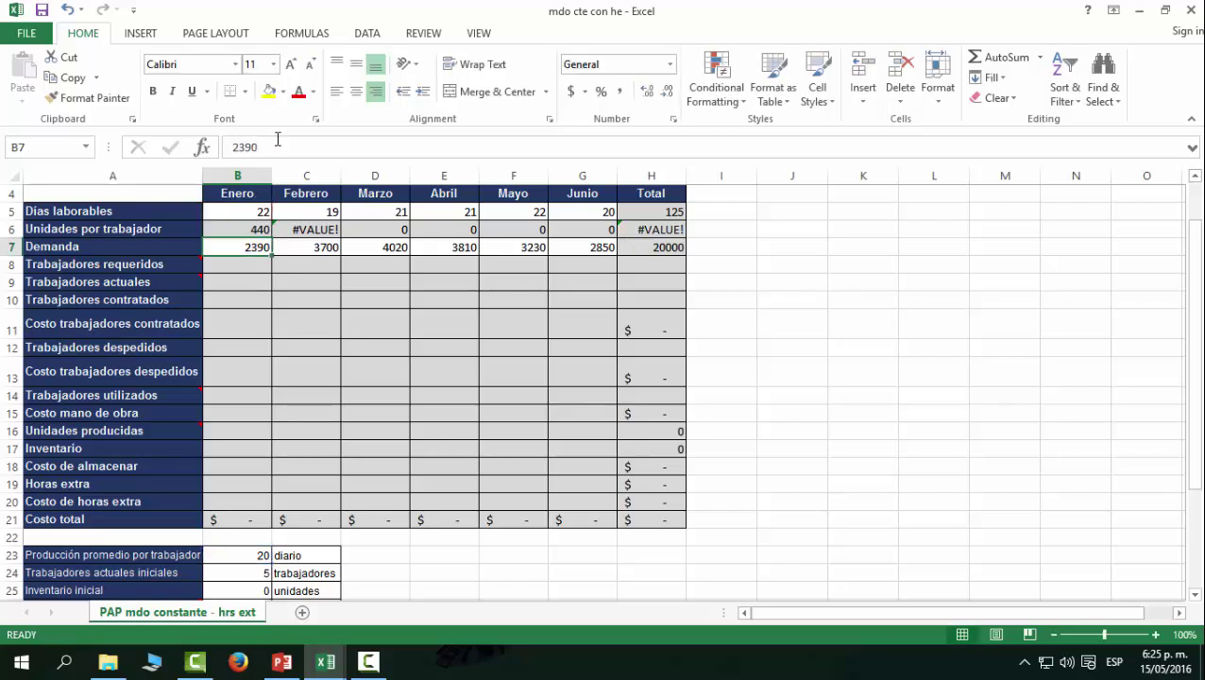
left_click(255, 227)
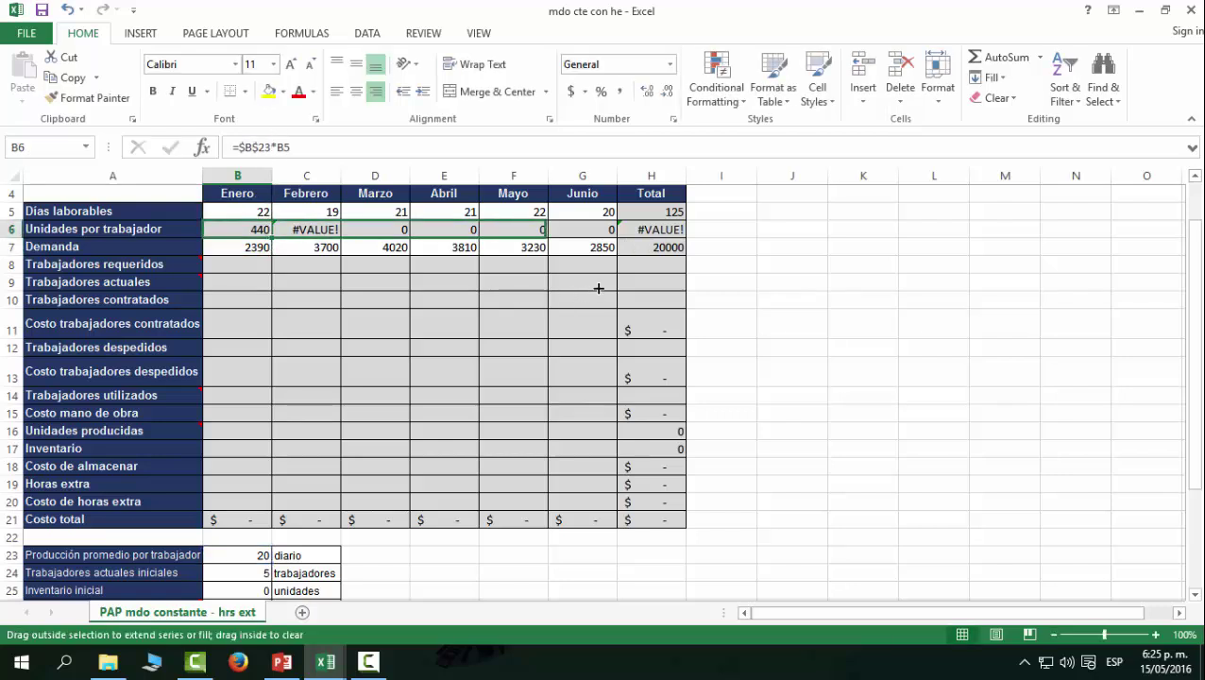
left_click_drag(281, 237, 600, 285)
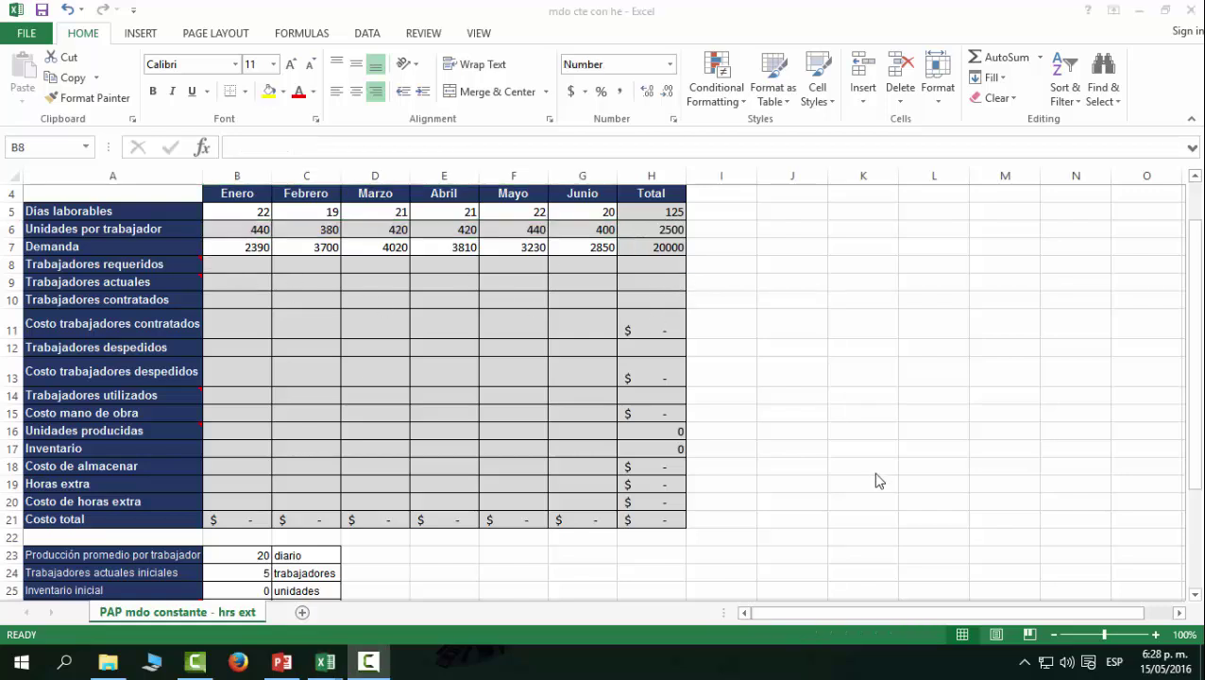
Enter Enero's required workers as total demand divided by total units per worker (=H7/H6)
left_click(261, 267)
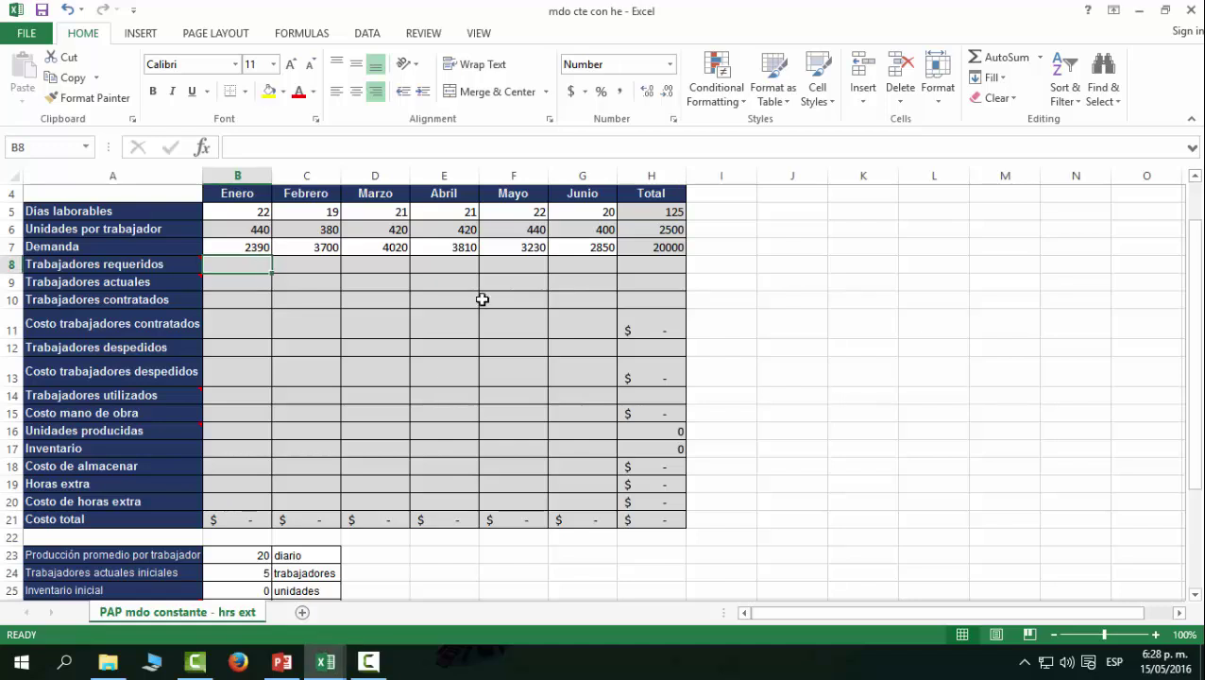
left_click_drag(237, 193, 583, 193)
left_click(666, 230)
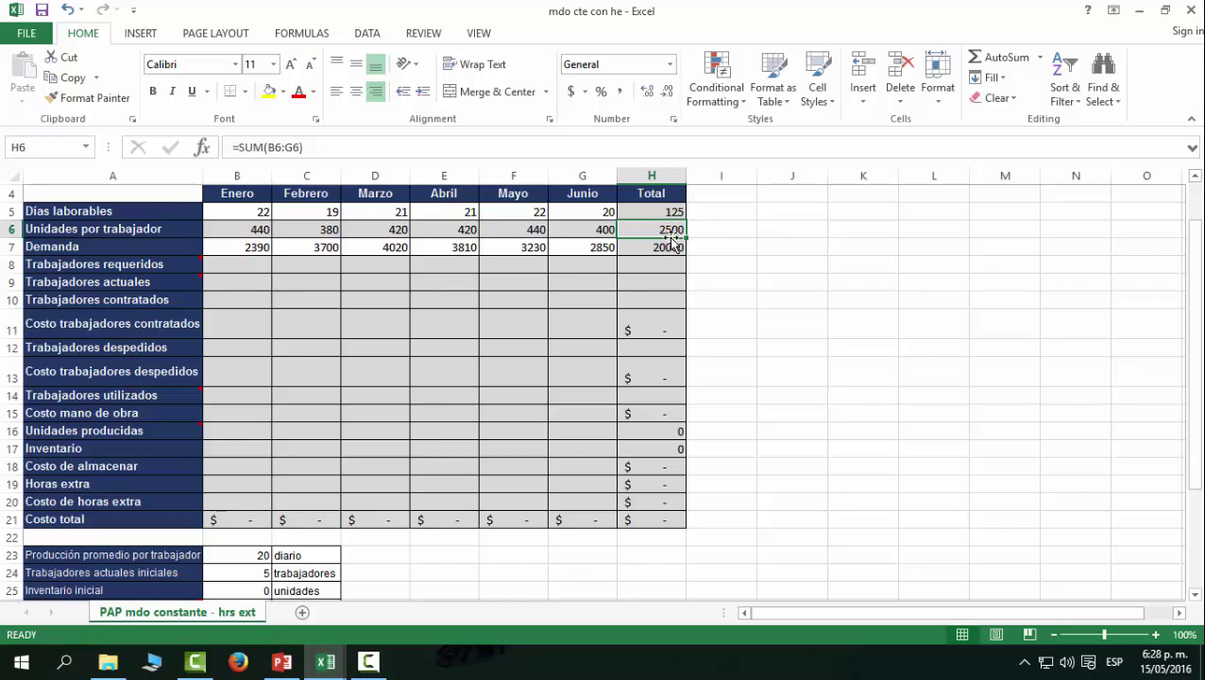
left_click(666, 243)
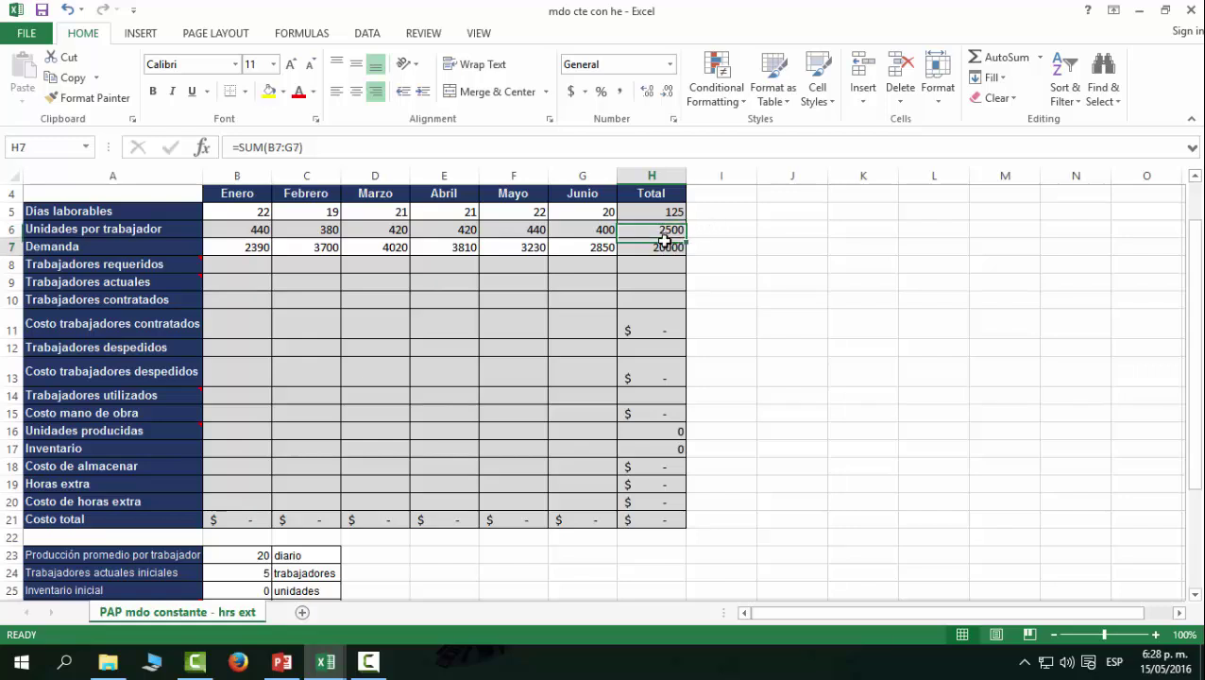
left_click(253, 264)
type("=")
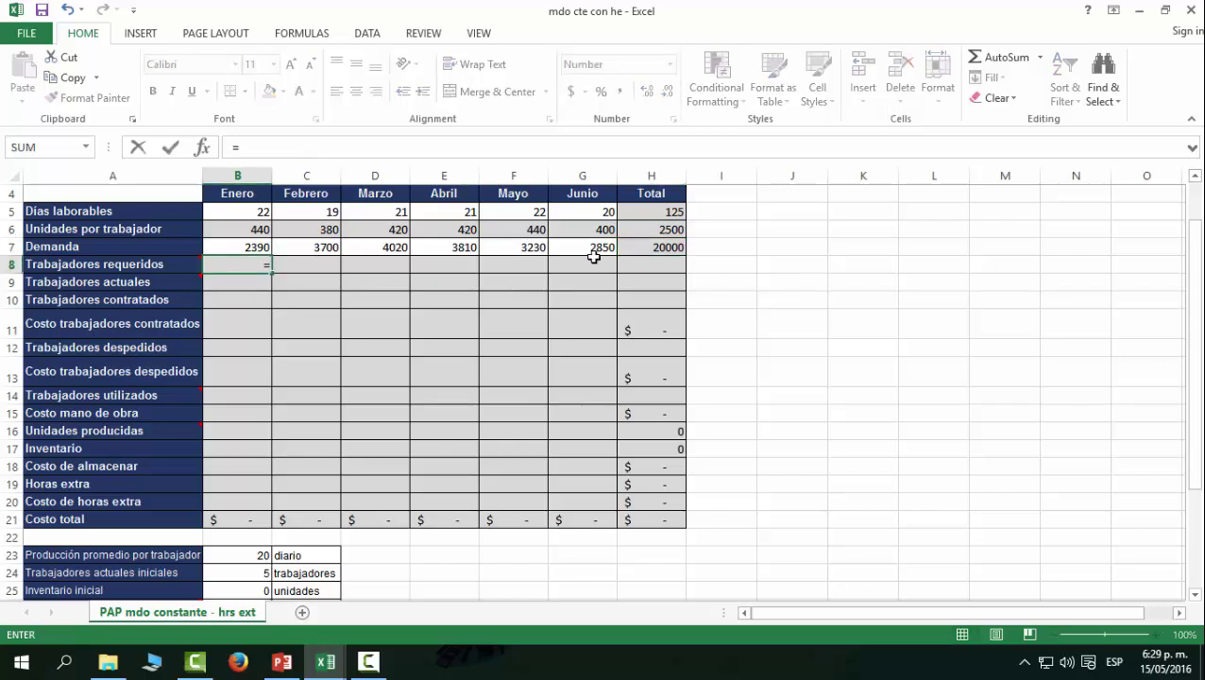
left_click(654, 247)
type("/")
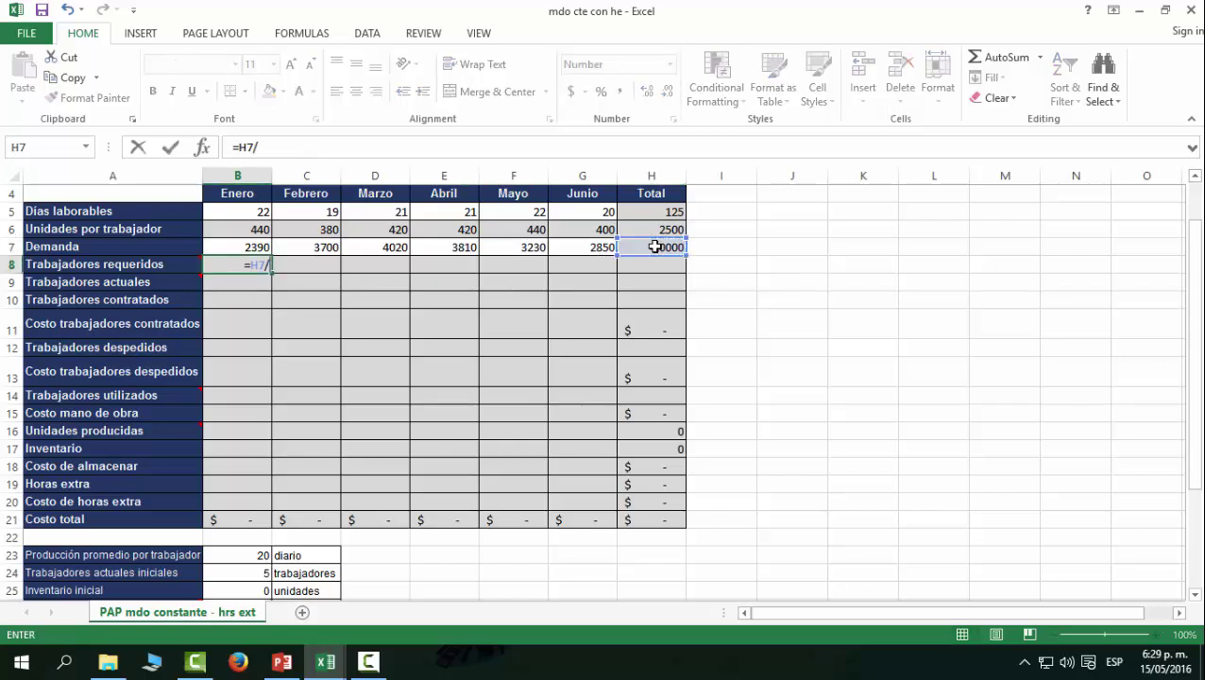
left_click(668, 229)
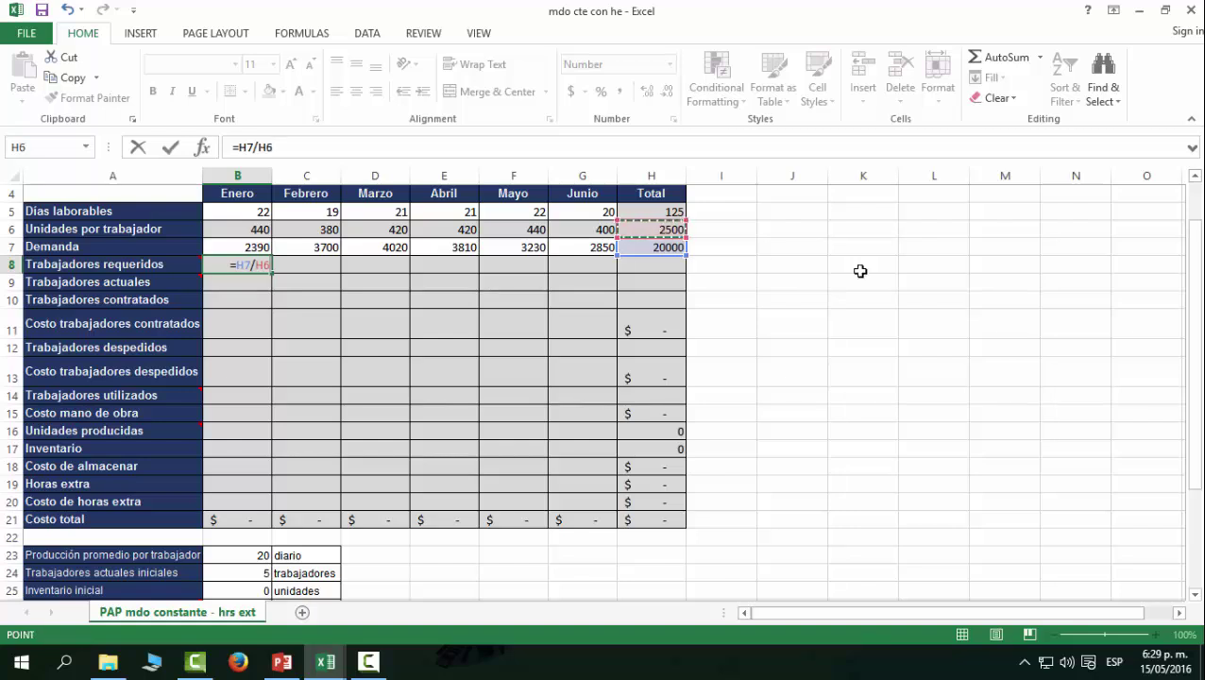
key("Return")
Make the formula =$H$7/$H$6 and copy it to Junio, giving 8 workers each month
left_click(238, 263)
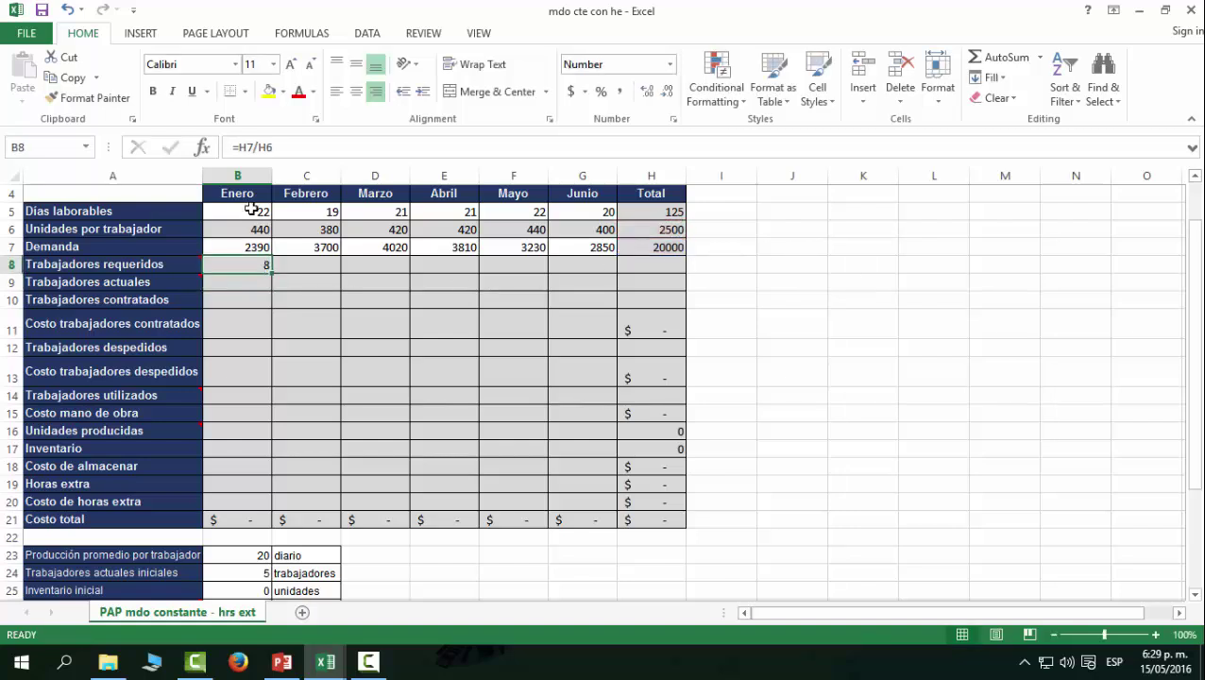
left_click(251, 147)
key("F4")
double_click(277, 147)
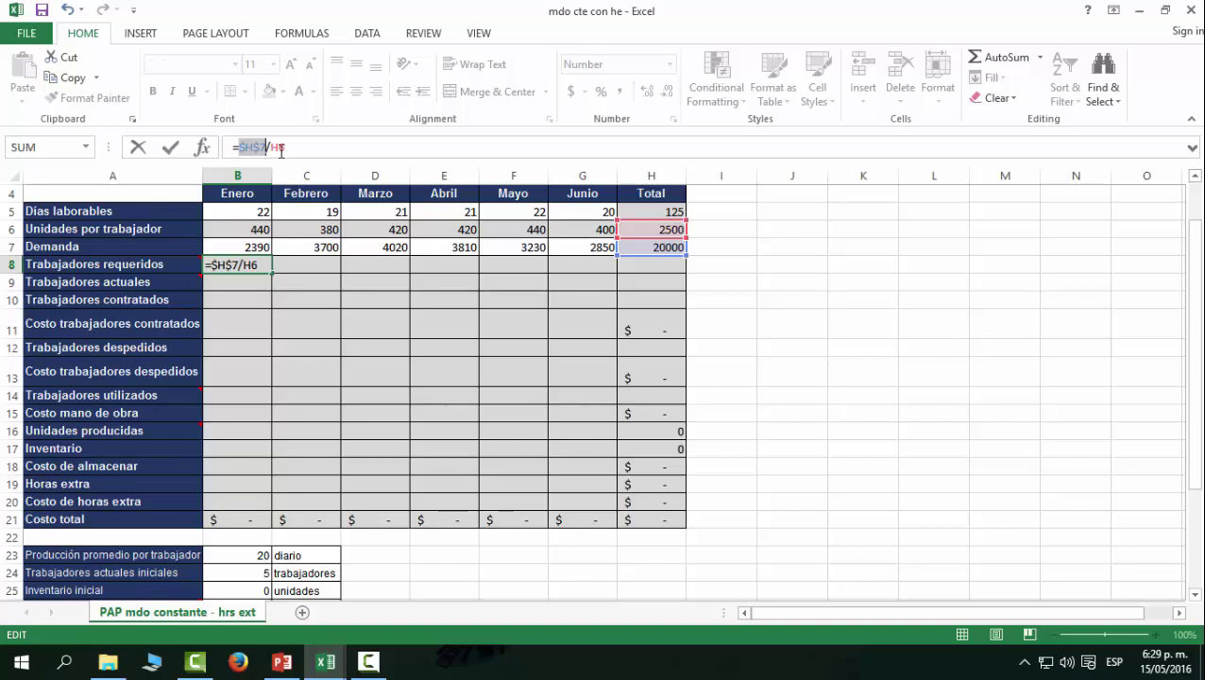
key("F4")
key("Return")
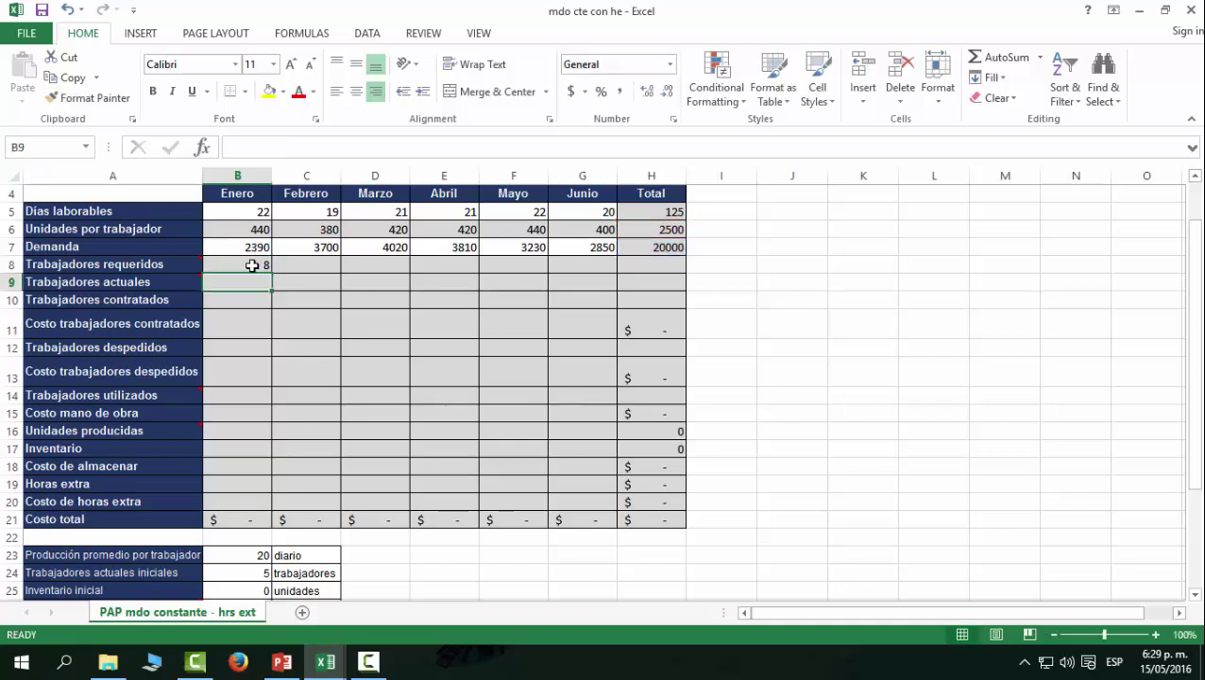
left_click(256, 266)
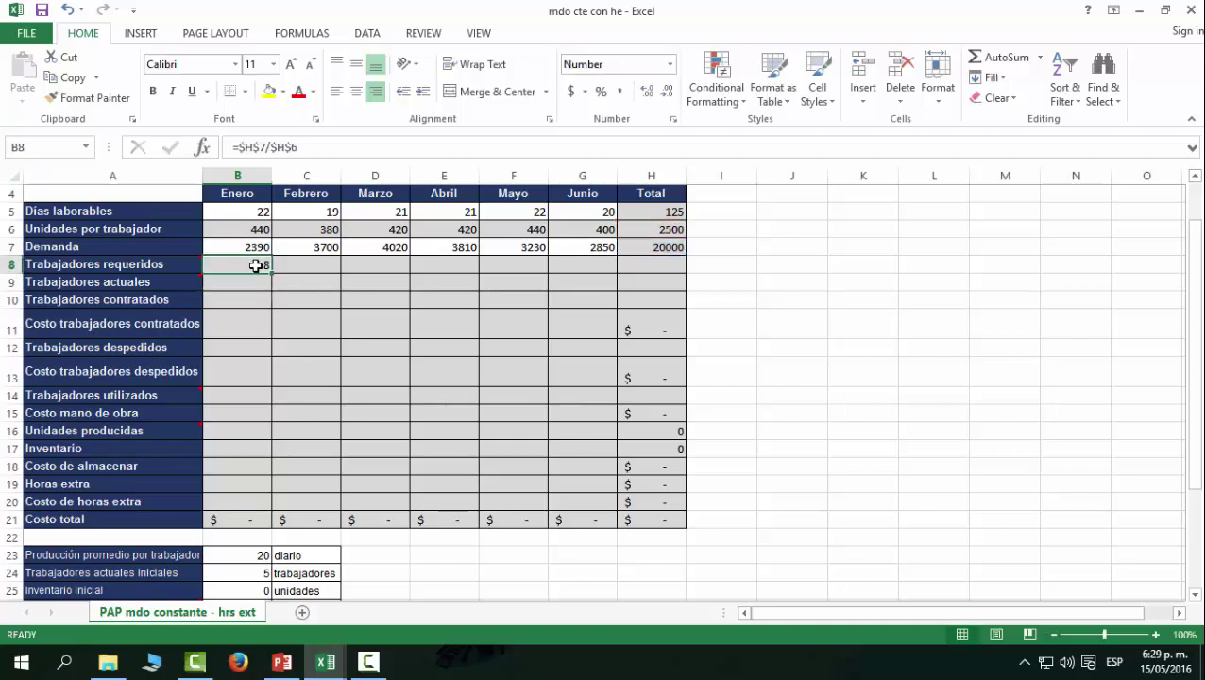
left_click(672, 247)
left_click(261, 265)
left_click_drag(271, 273, 597, 287)
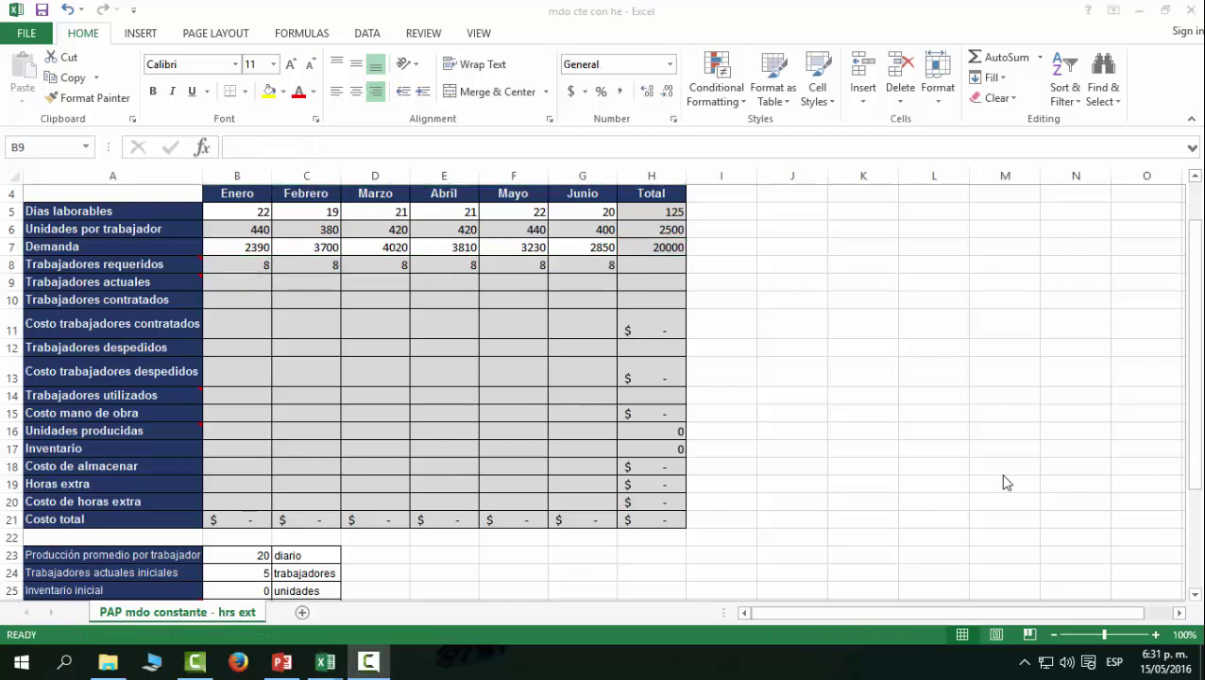
Set Enero's current workers to =B24 (5) and hired workers to 3
left_click(237, 292)
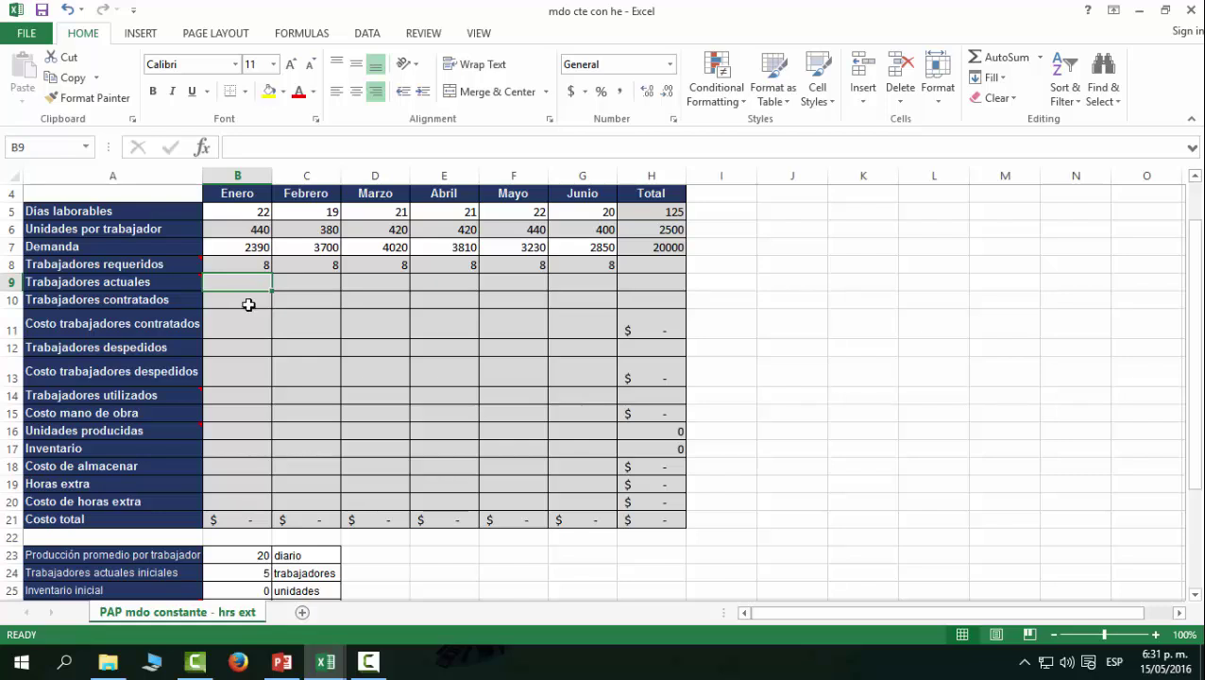
left_click(253, 578)
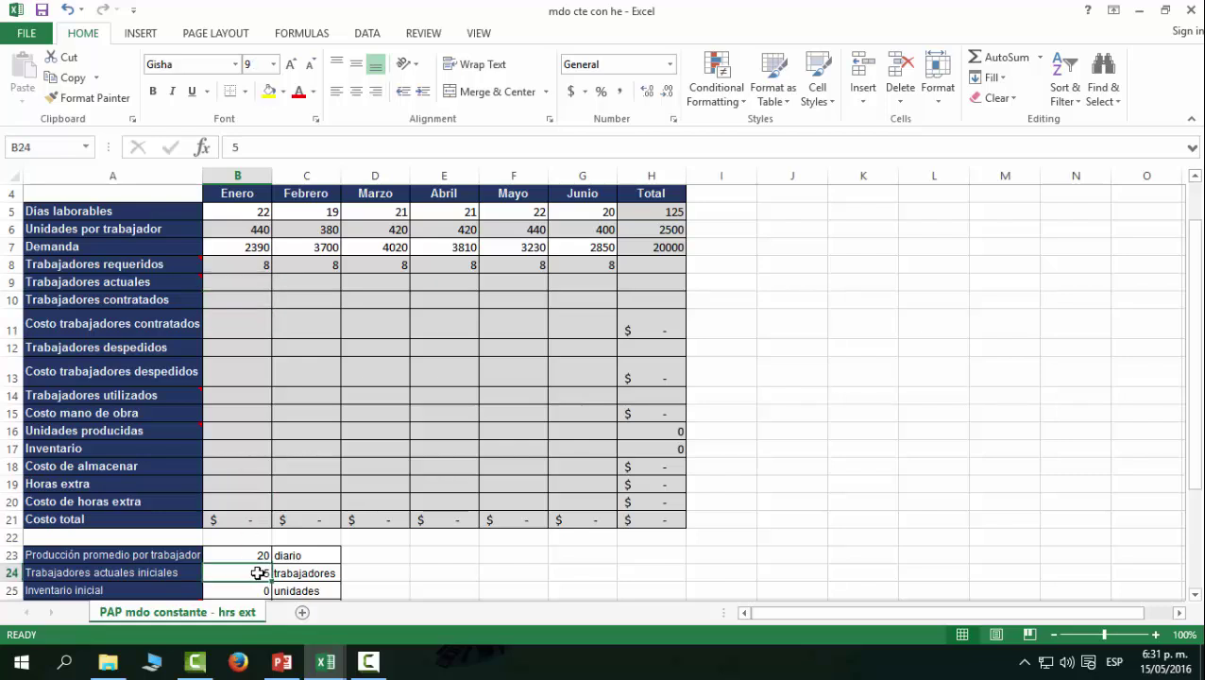
left_click(240, 280)
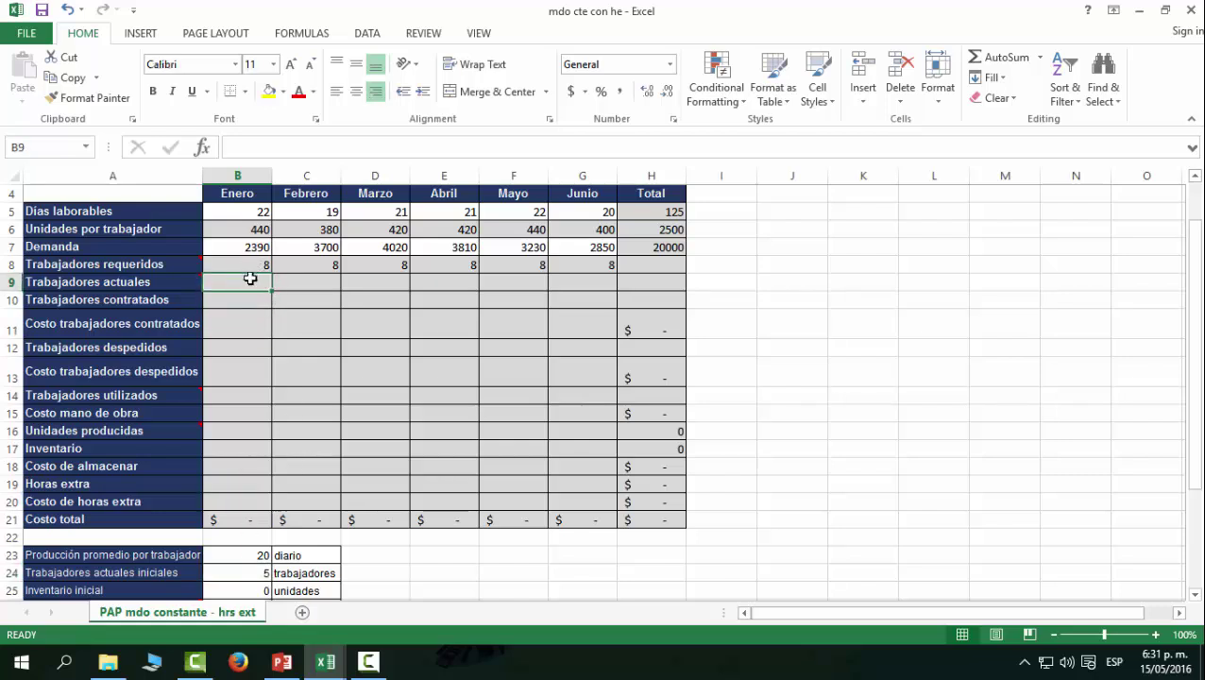
type("=B24")
key("Return")
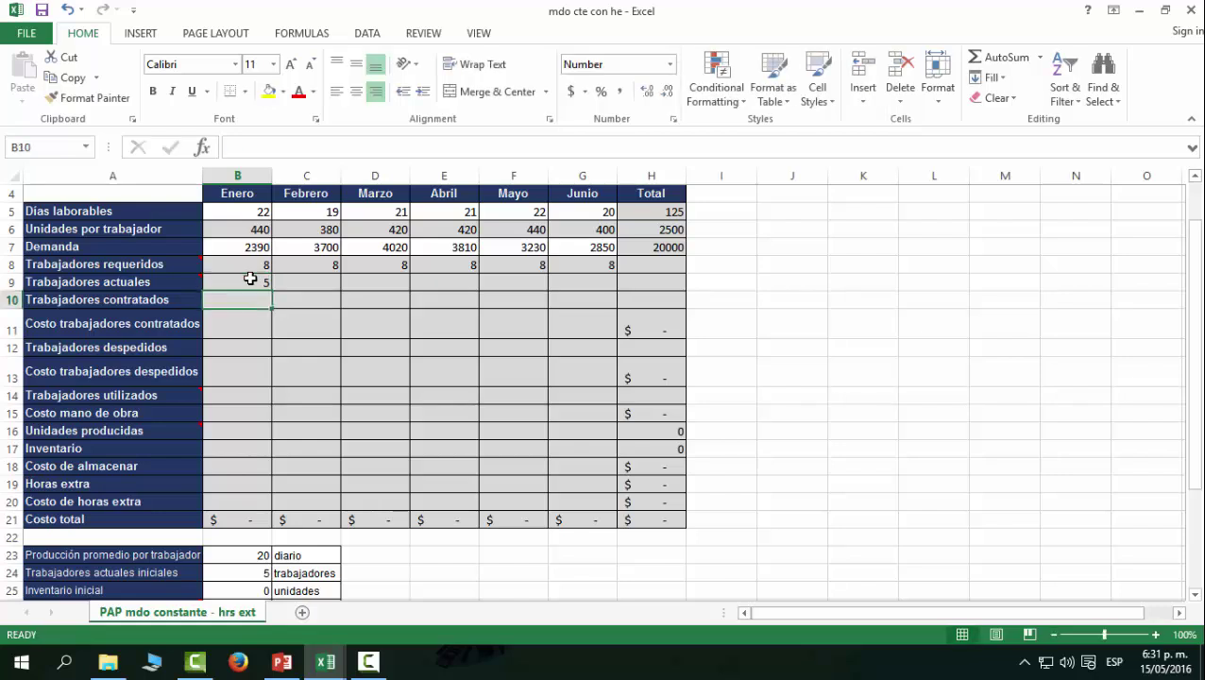
type("3")
key("Return")
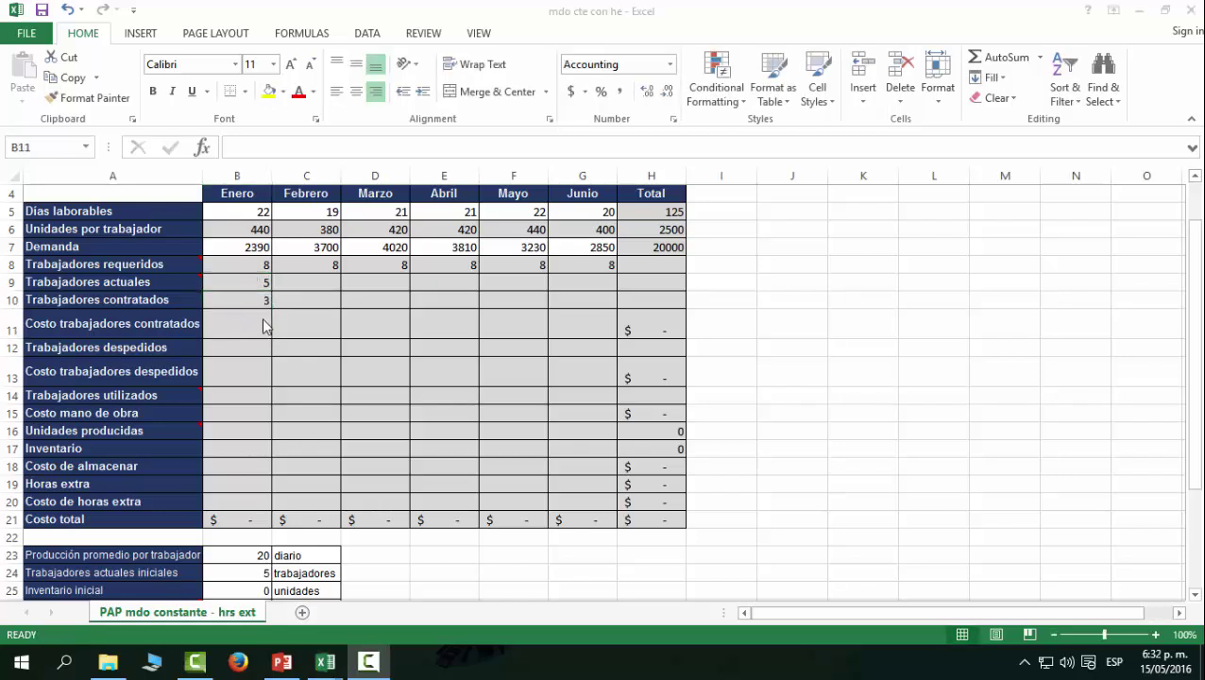
Enter the hiring cost formula =B10*$B$28 ($1.200 for Enero) and copy it to Junio
left_click(249, 325)
type("=")
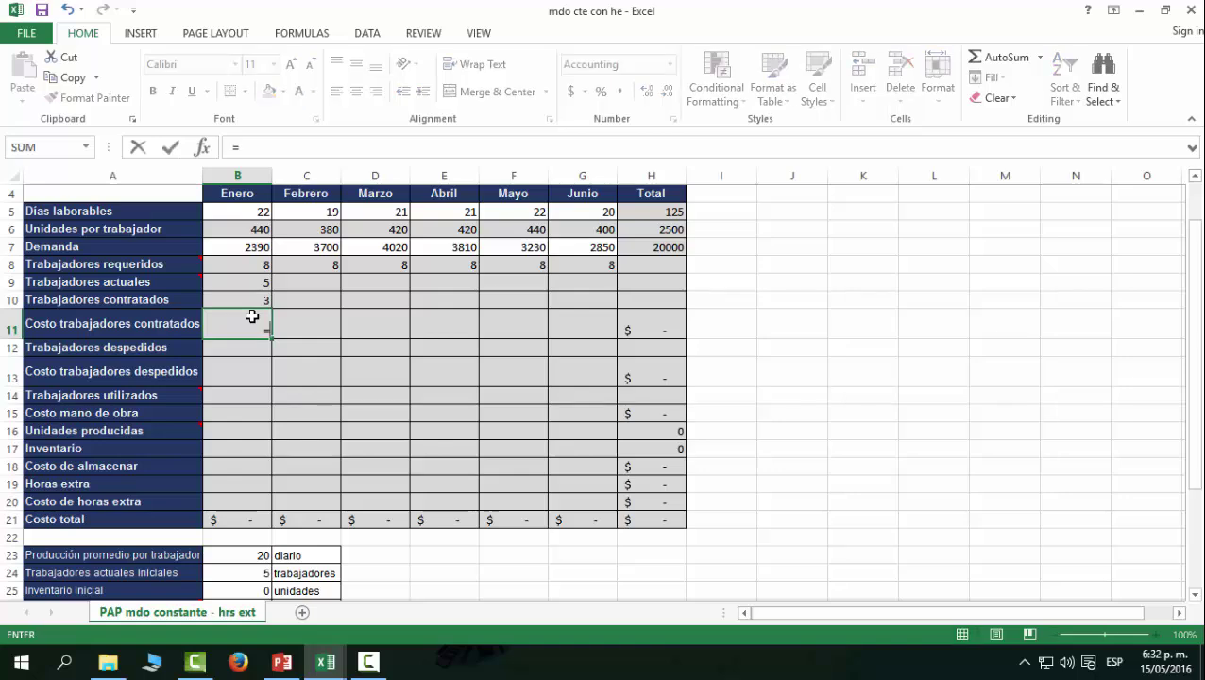
left_click(256, 303)
type("*")
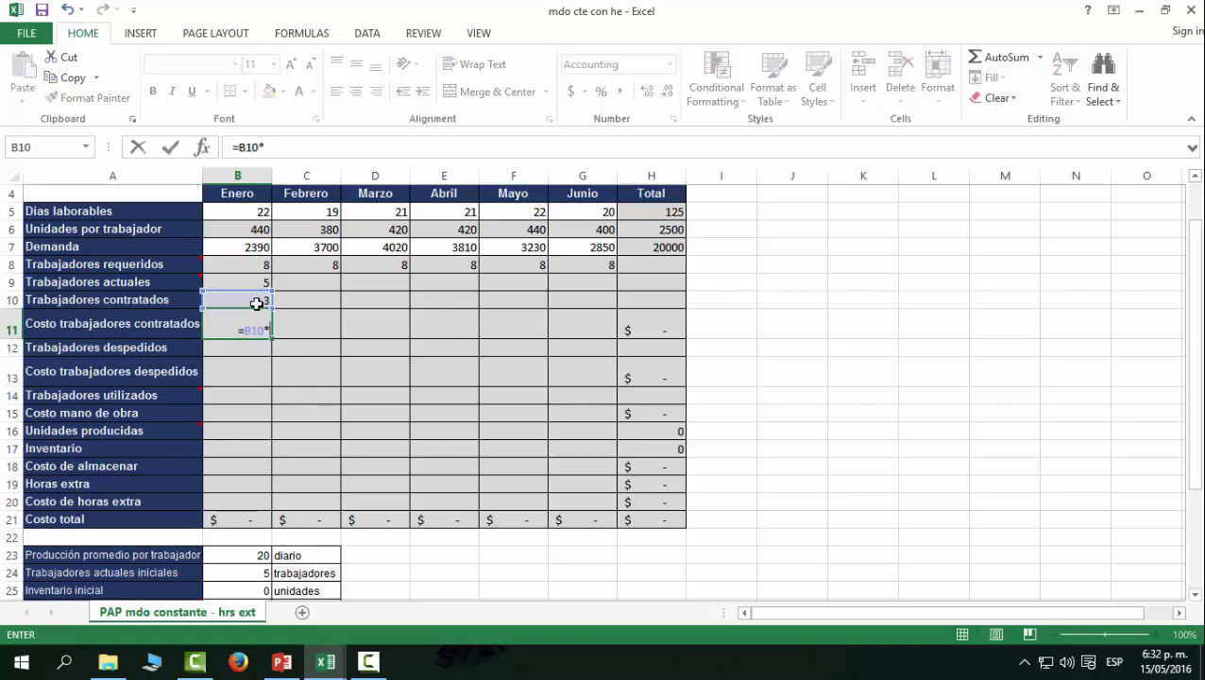
scroll(527, 400, "down", 2)
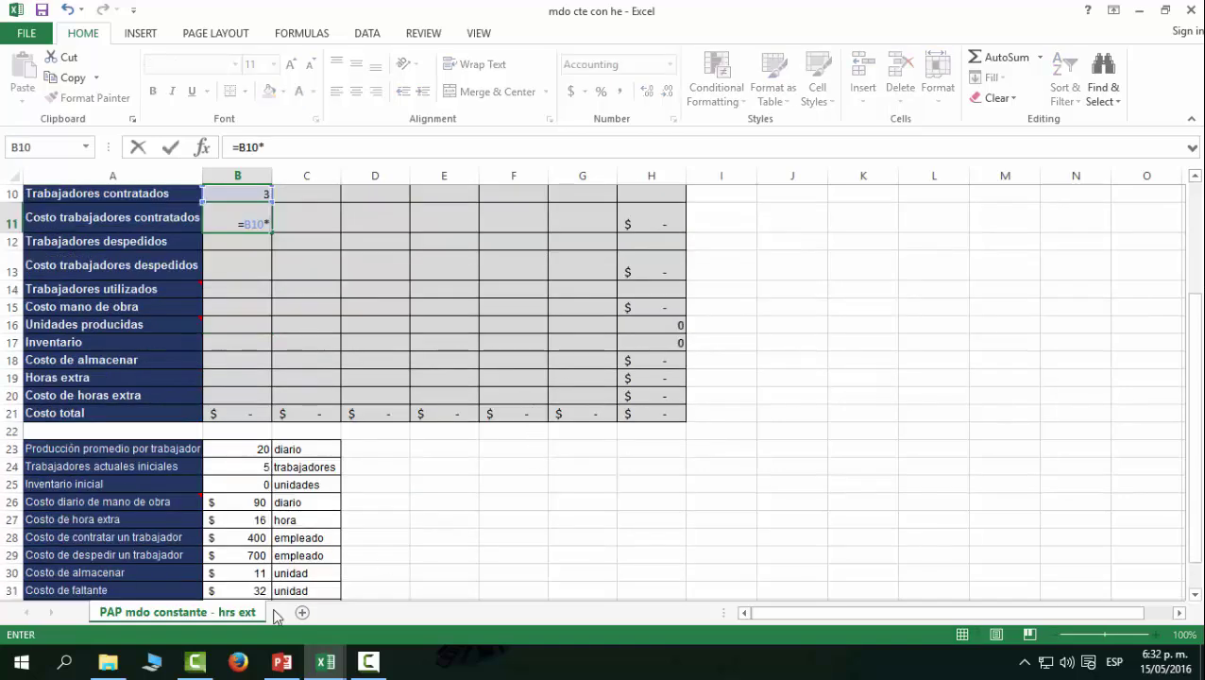
left_click(234, 542)
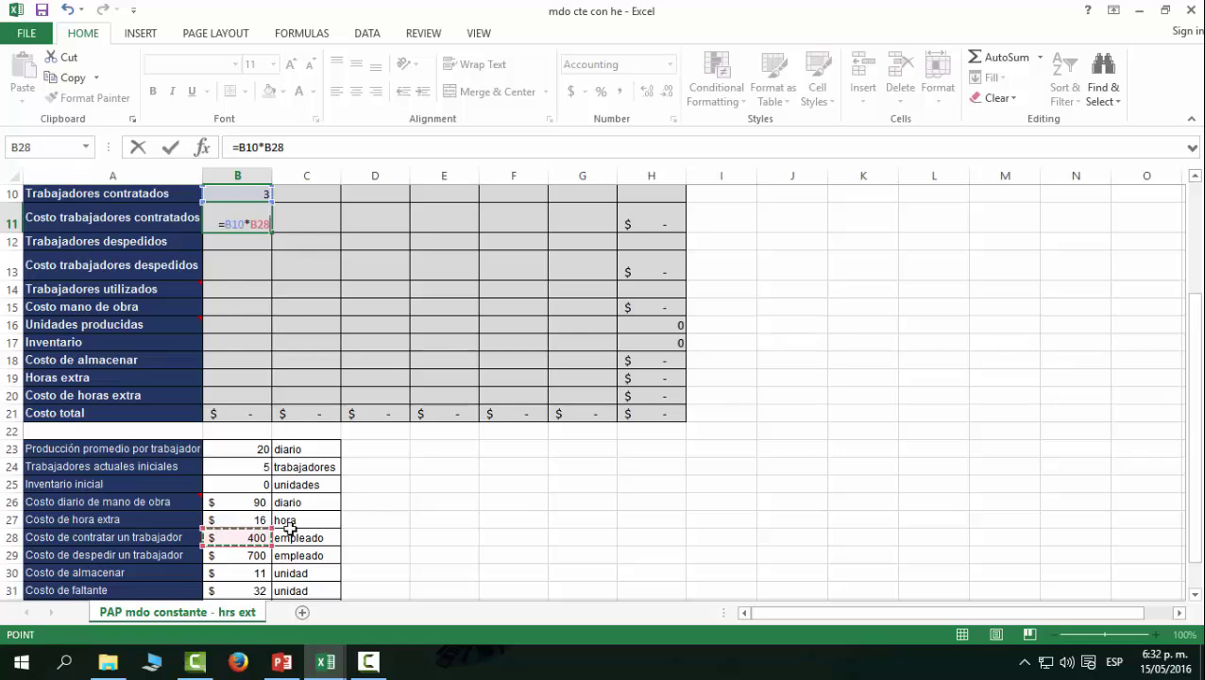
key("F4")
key("Return")
scroll(258, 505, "up", 2)
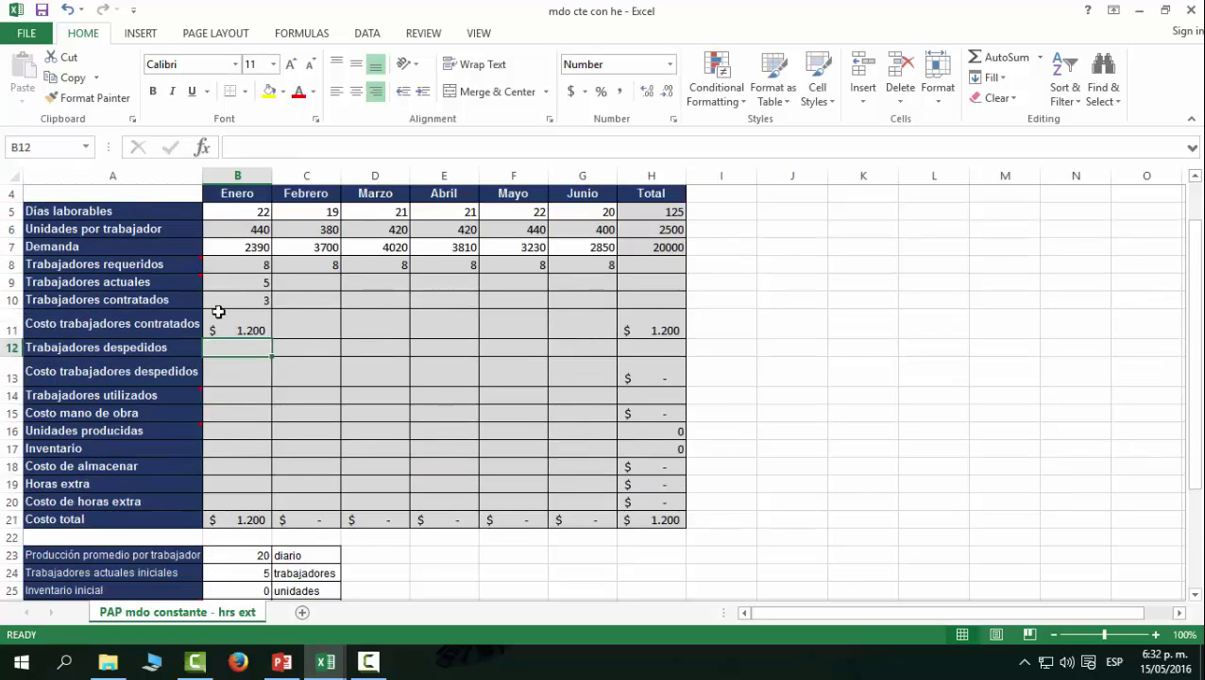
left_click(246, 332)
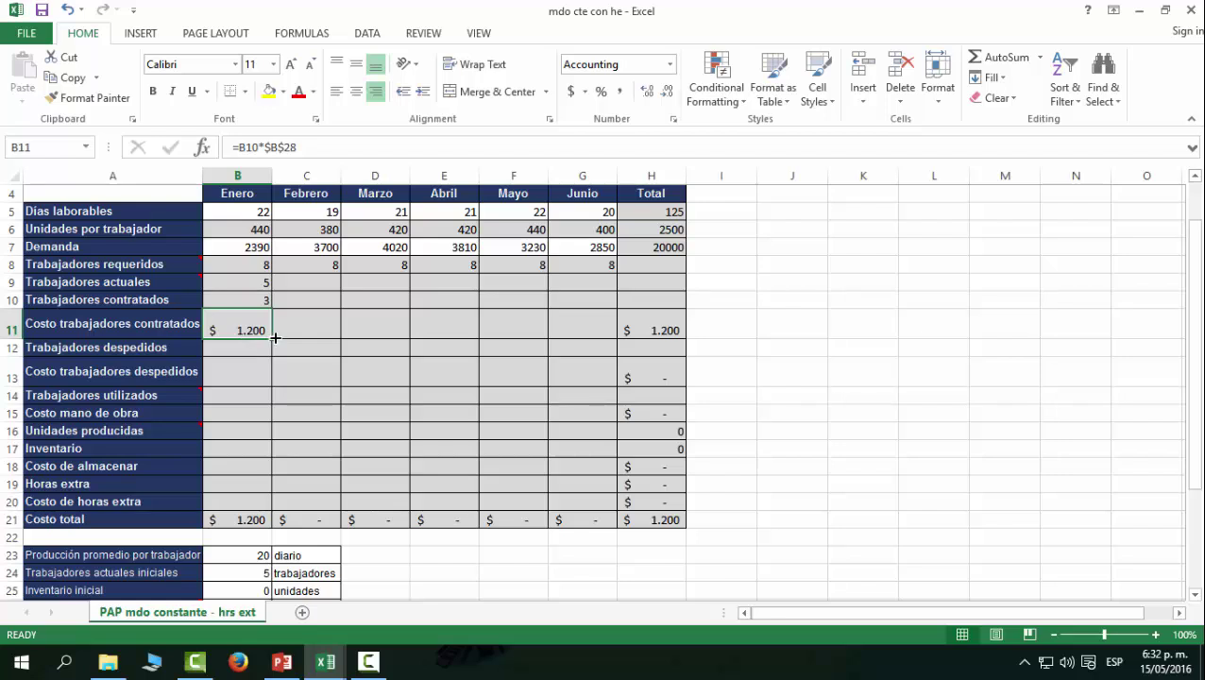
left_click_drag(272, 339, 585, 338)
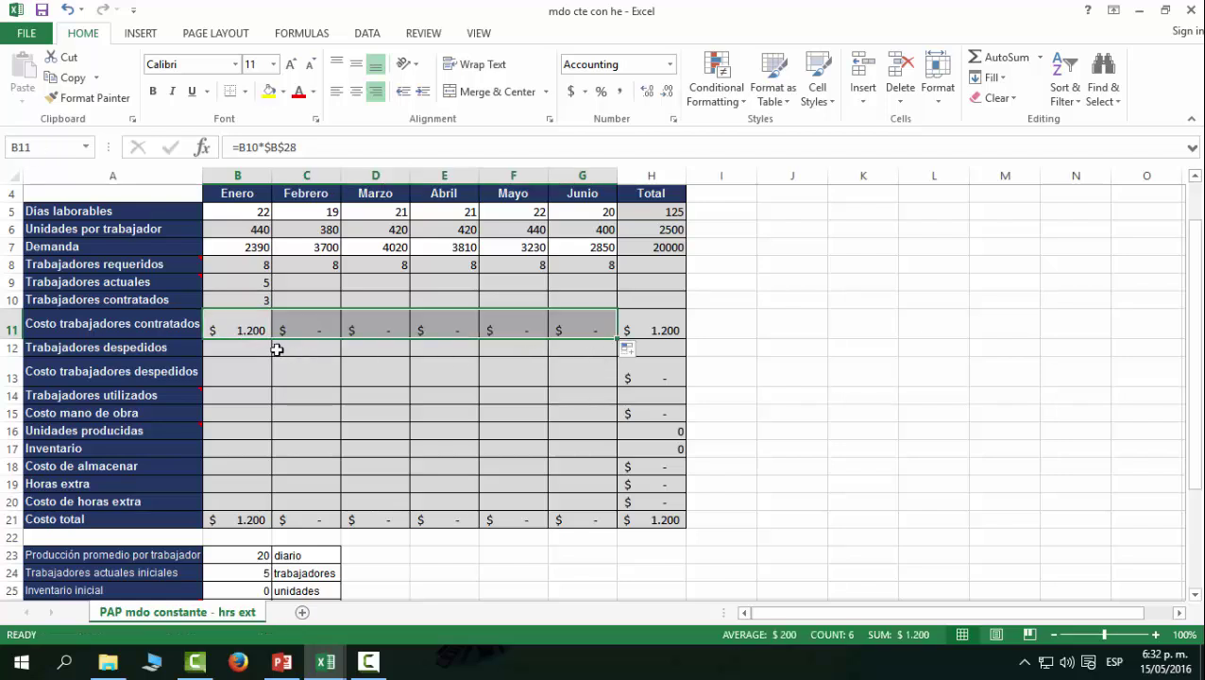
Enter 0 layoffs for Enero
key("Down")
type("0")
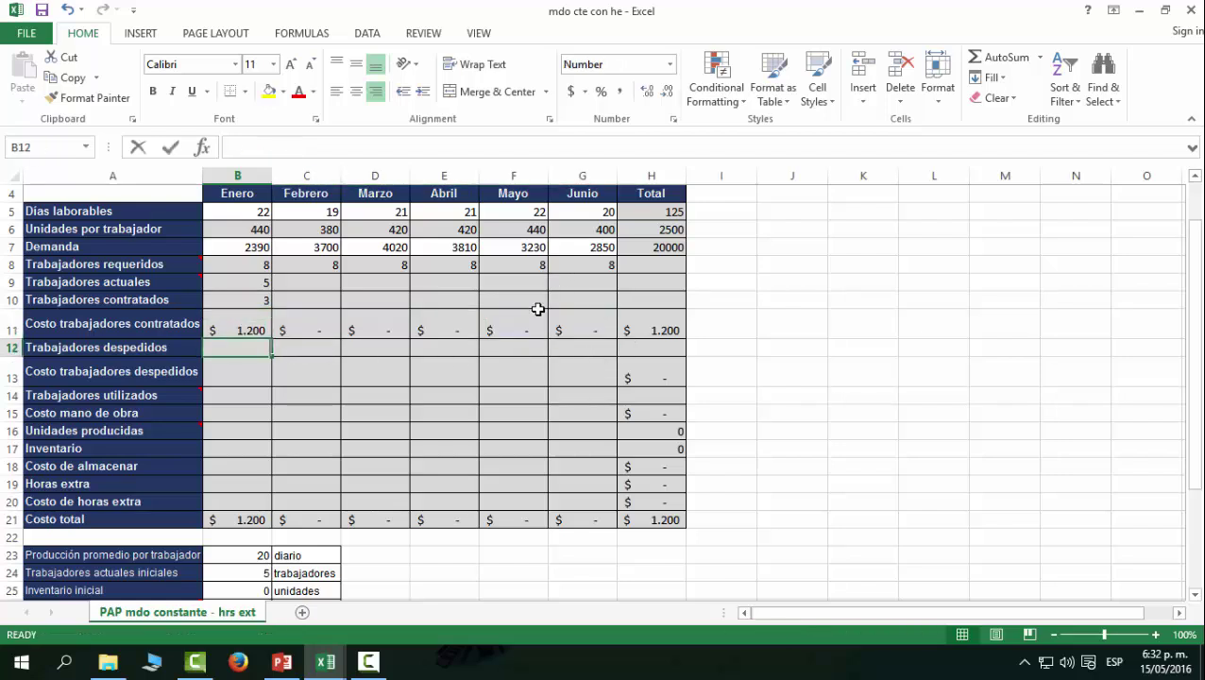
key("Return")
left_click(326, 376)
Copy zero layoffs to Junio and fill the layoff cost formula across, showing $0 each month
left_click(245, 348)
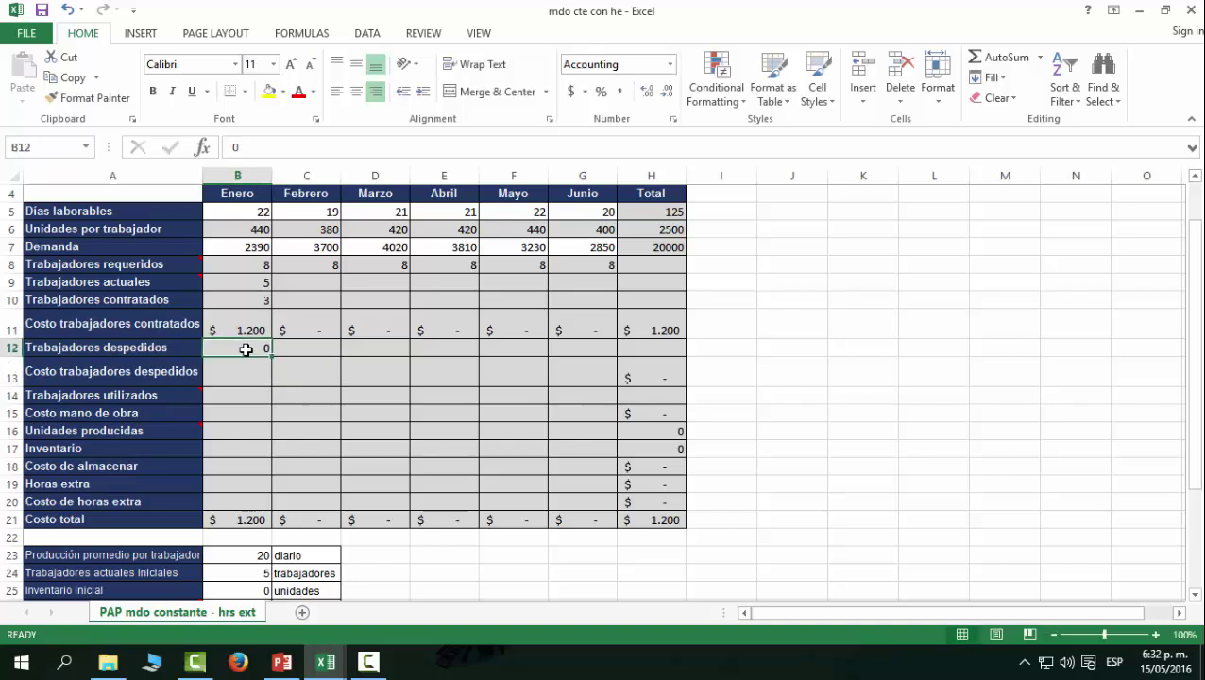
left_click_drag(273, 358, 600, 357)
left_click_drag(248, 346, 614, 345)
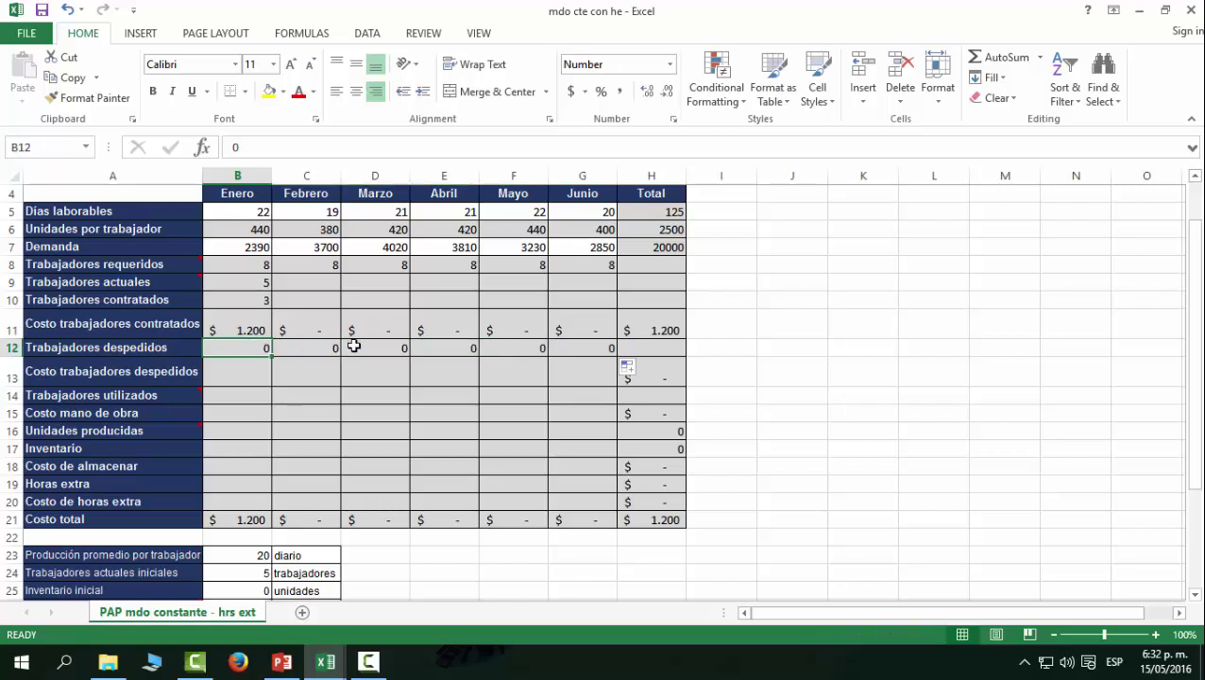
left_click(231, 374)
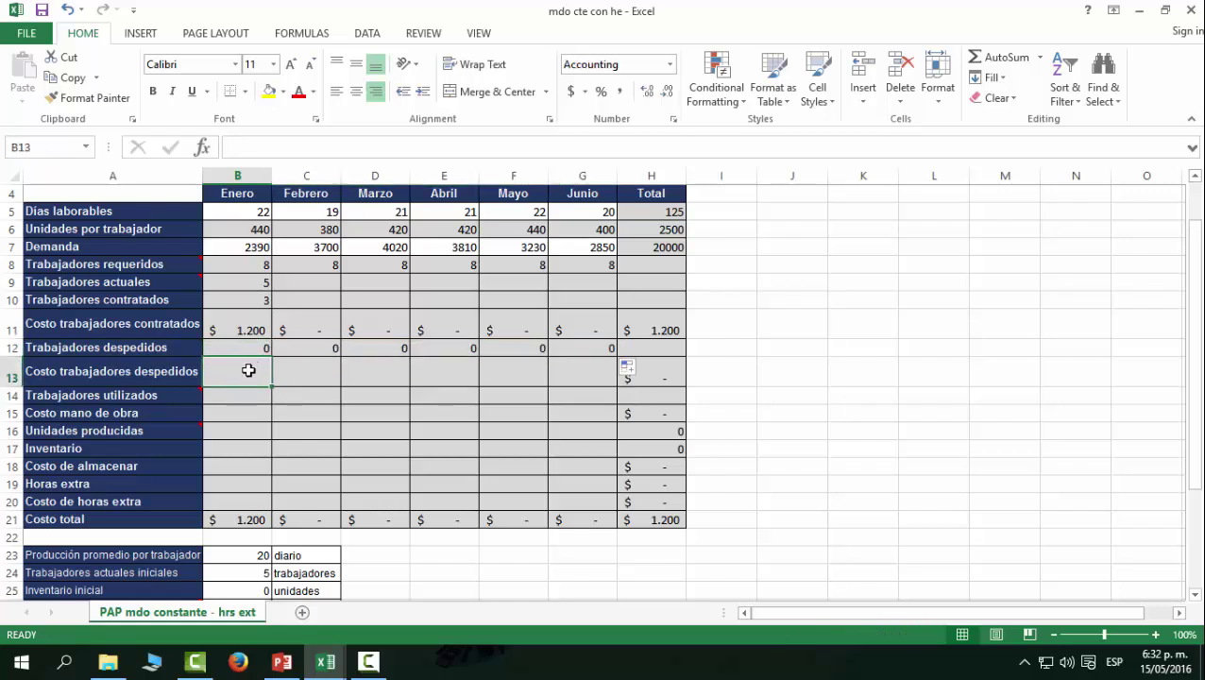
type("=")
left_click(274, 350)
key("Return")
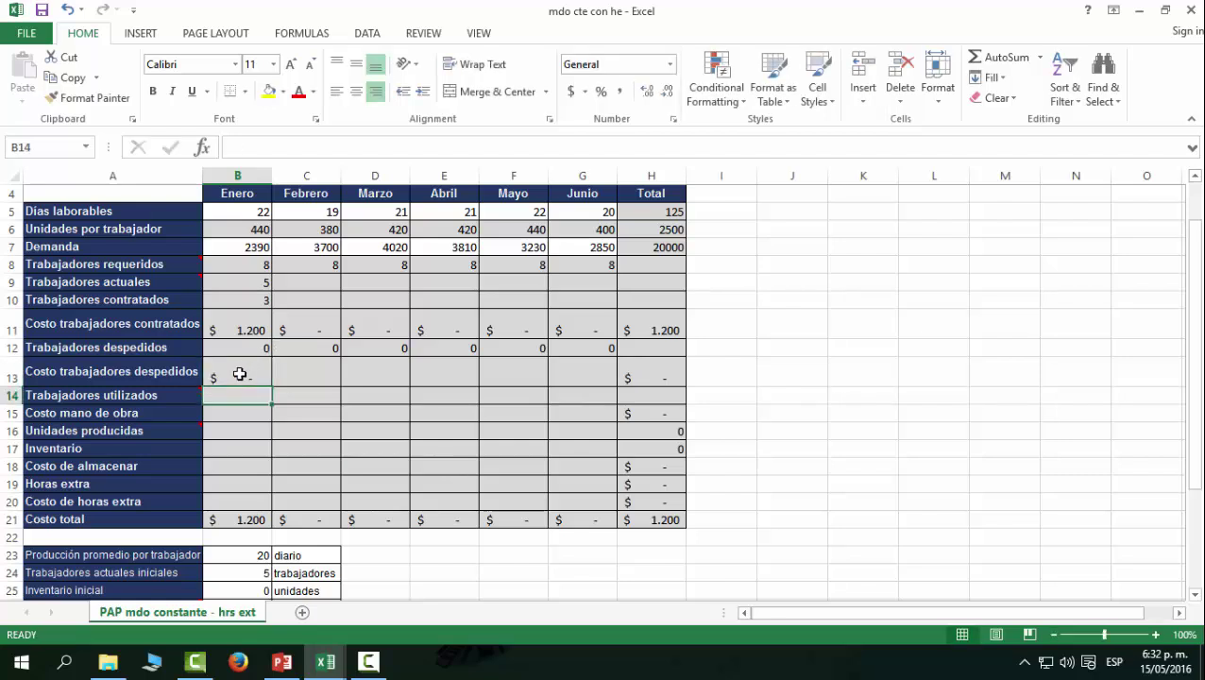
left_click(240, 374)
left_click_drag(272, 387, 614, 389)
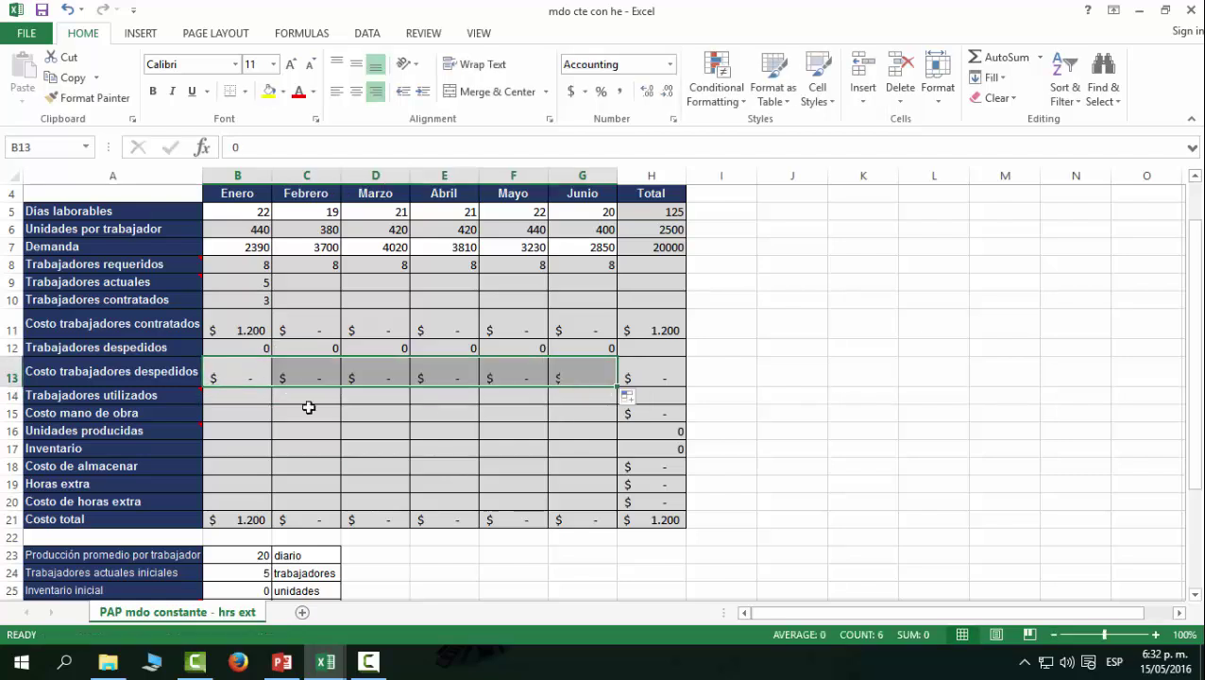
Enter 8 workers used for Enero and copy it through Junio
left_click(245, 395)
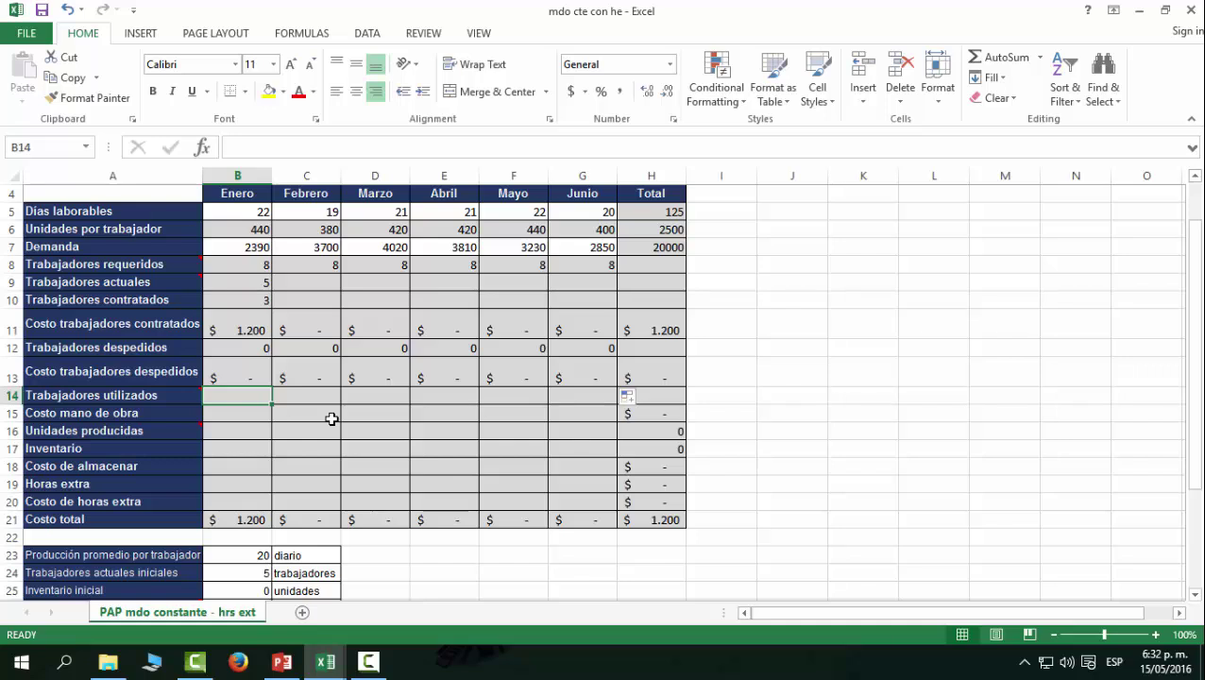
type("8")
key("Return")
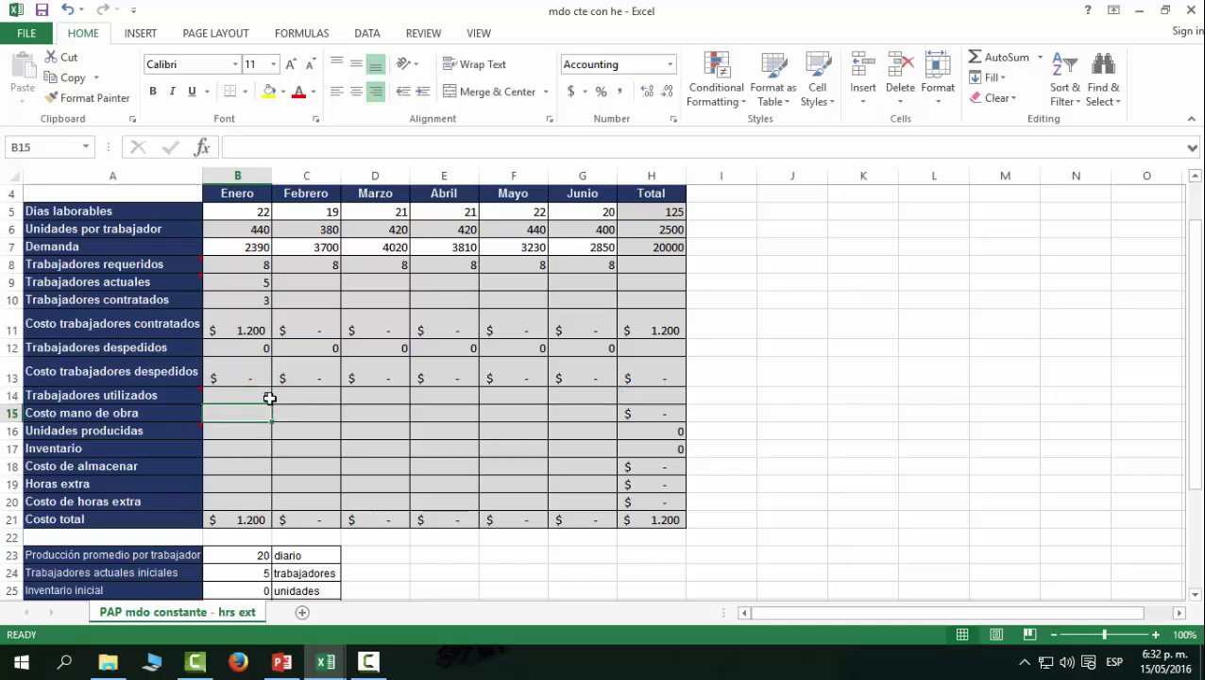
left_click(267, 397)
left_click_drag(270, 406, 591, 402)
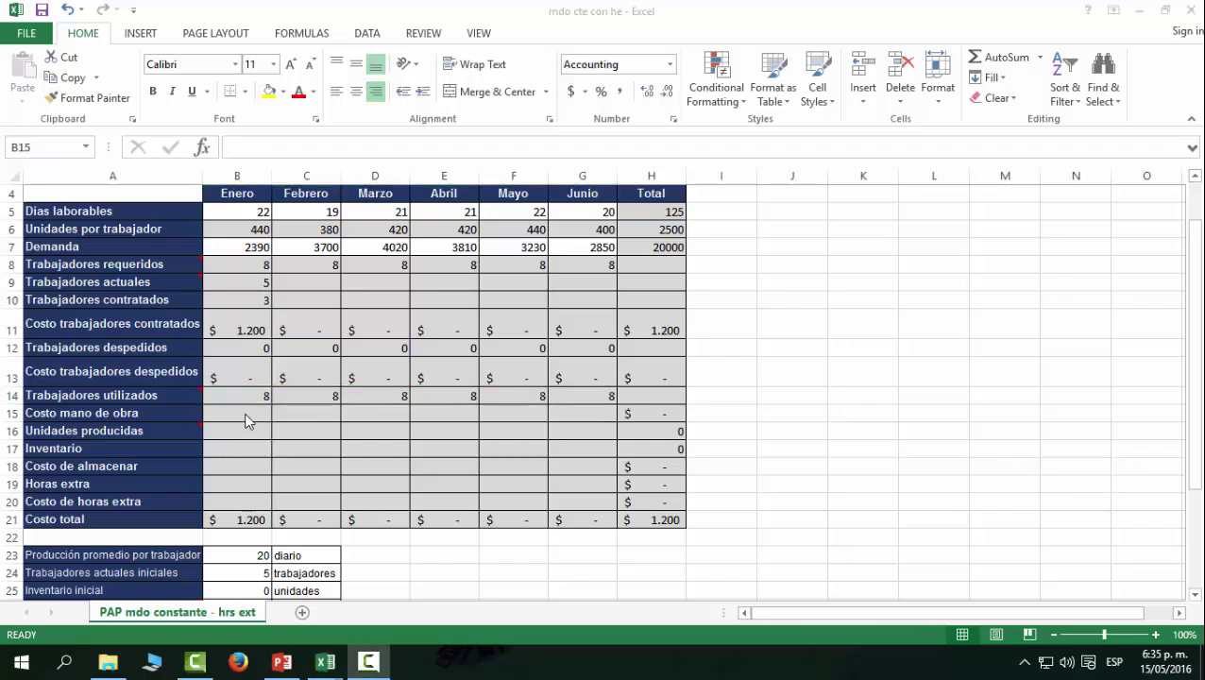
Build January's labour cost formula in B15 as daily labour cost × working days × workers used
left_click(245, 421)
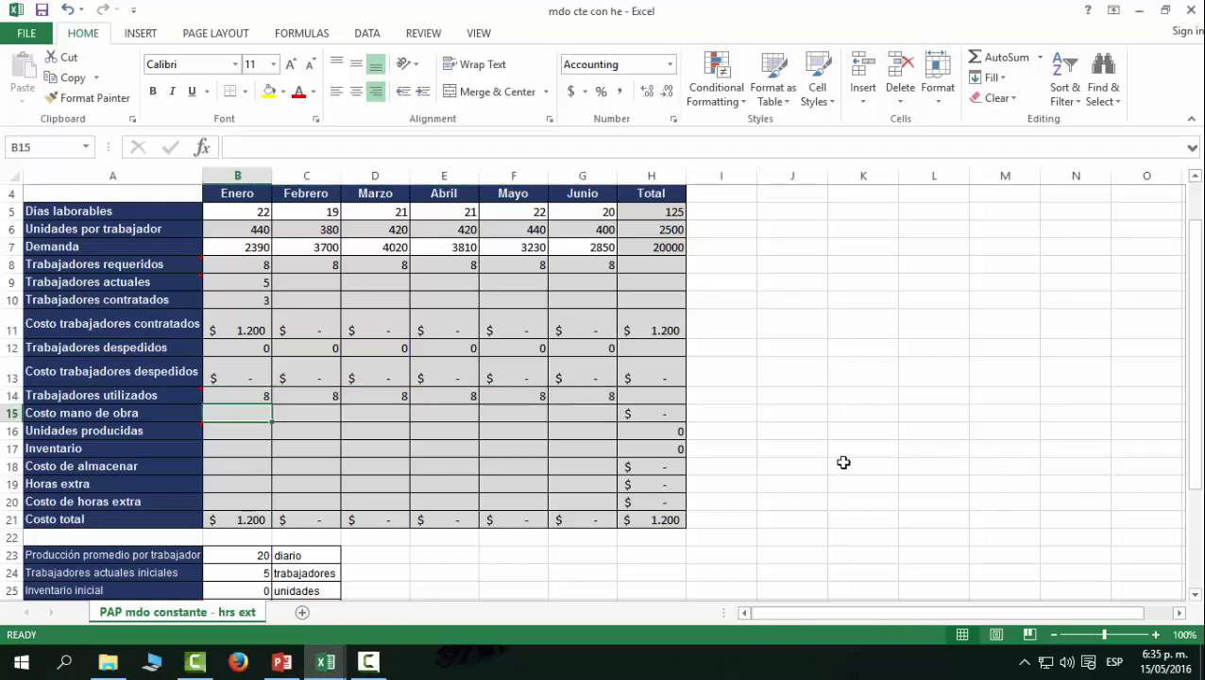
type("=")
scroll(843, 419, "down", 1)
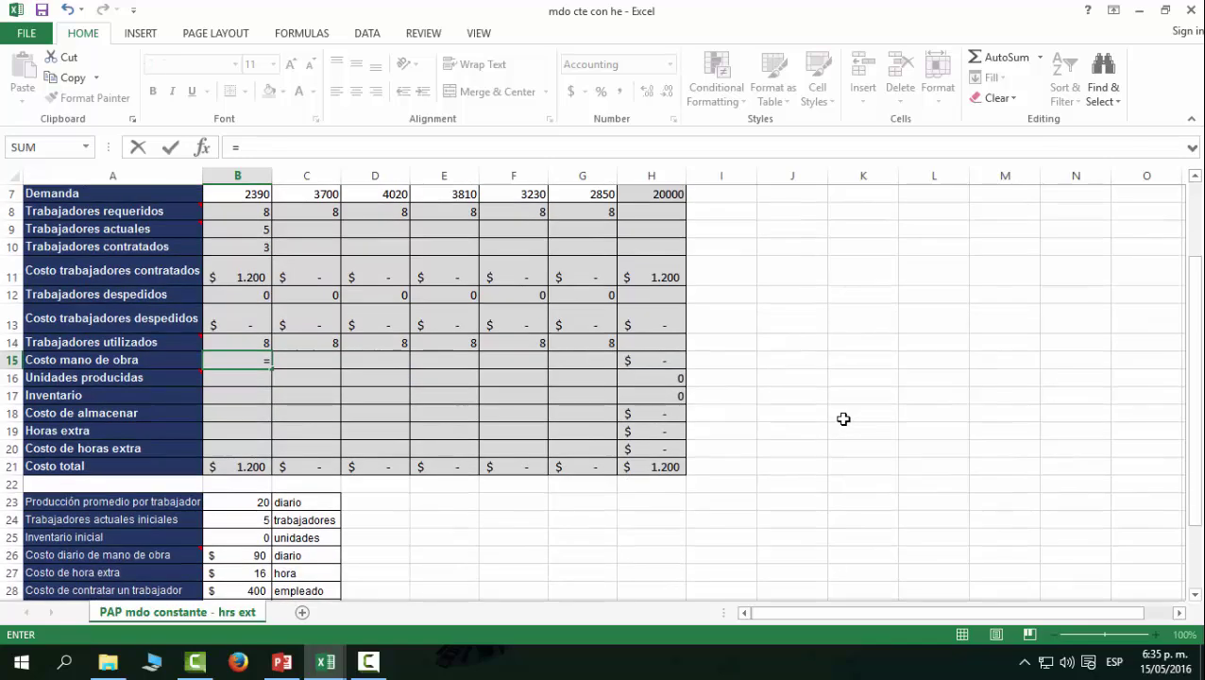
left_click(239, 555)
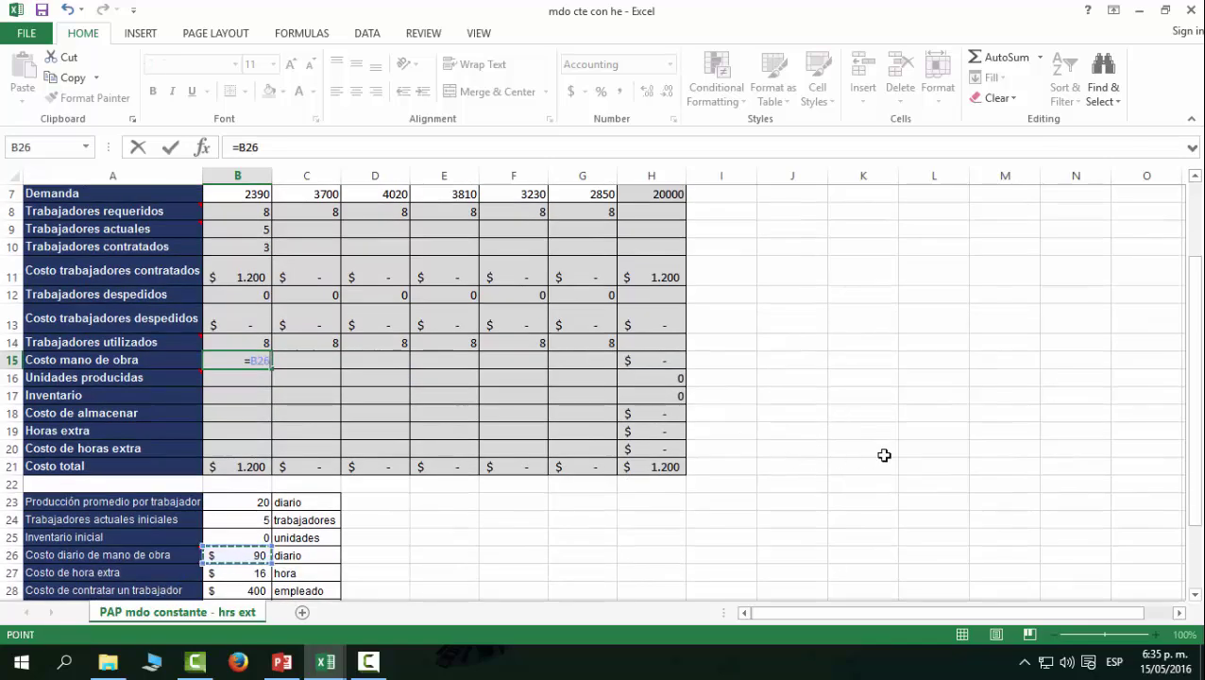
scroll(884, 455, "up", 1)
type("*")
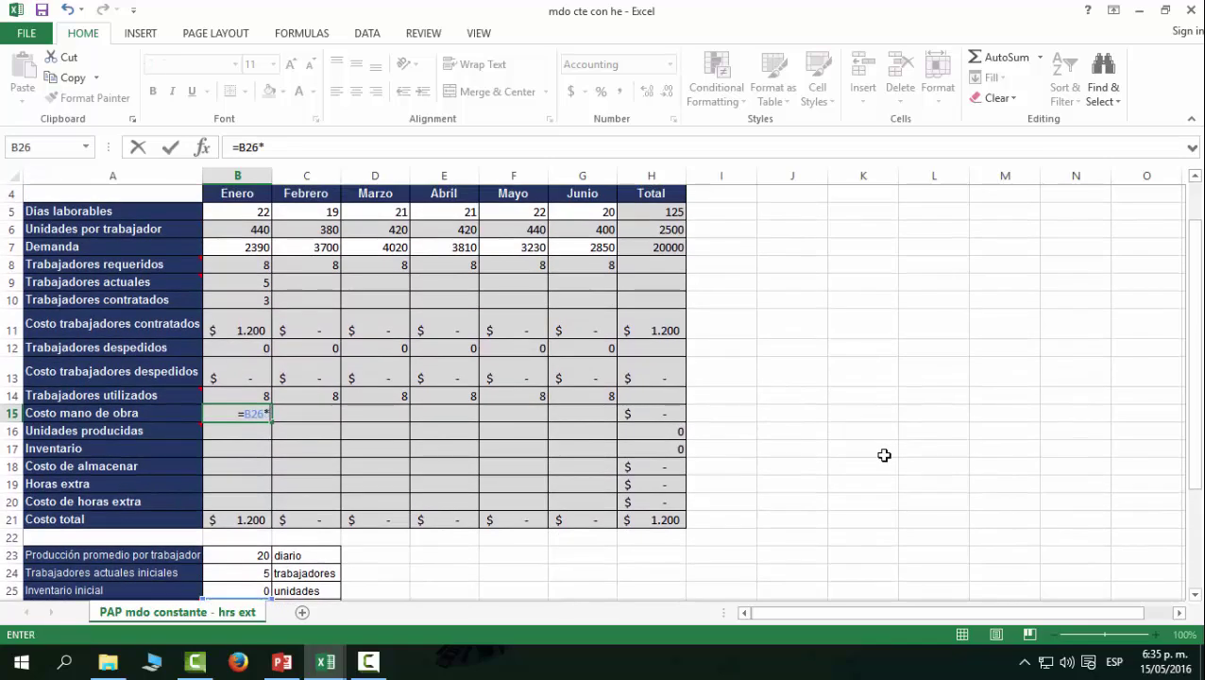
left_click(264, 212)
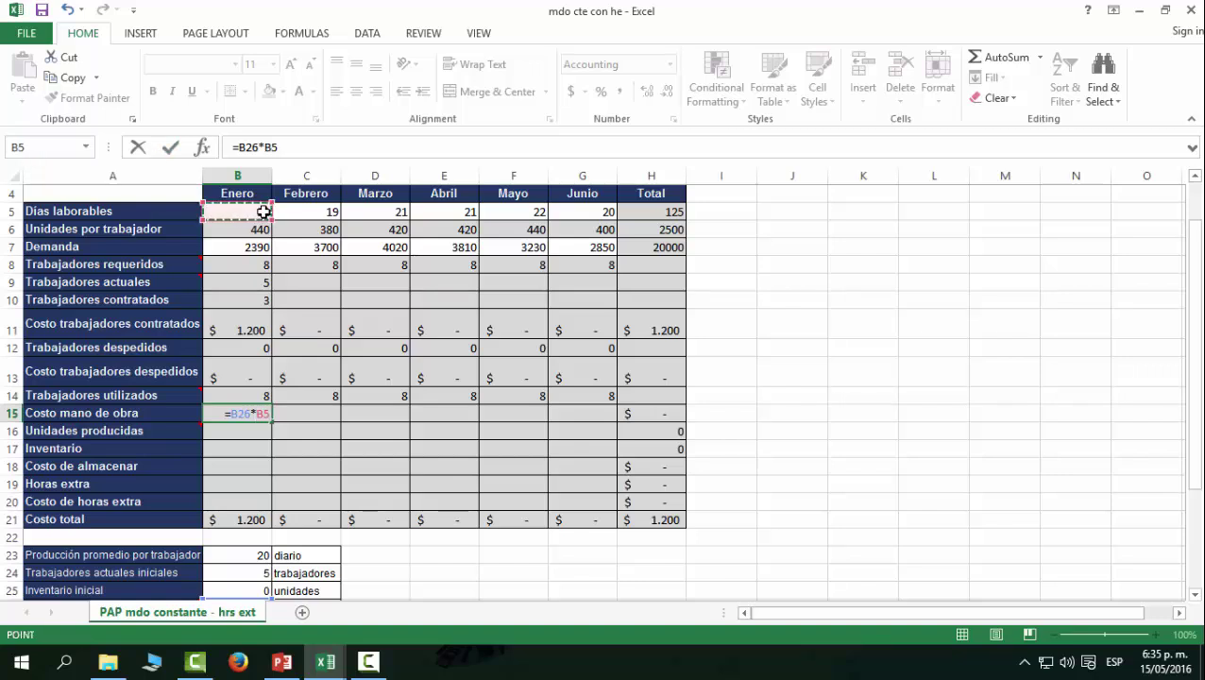
key("Return")
left_click(247, 413)
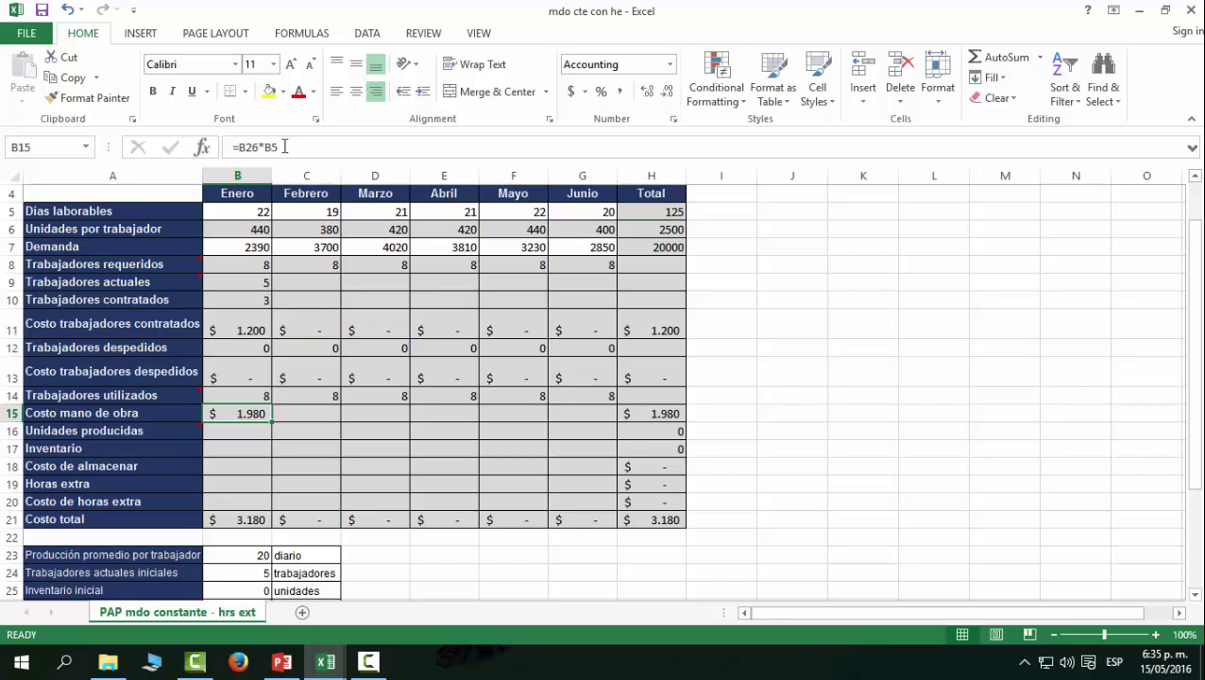
left_click(284, 146)
type("*")
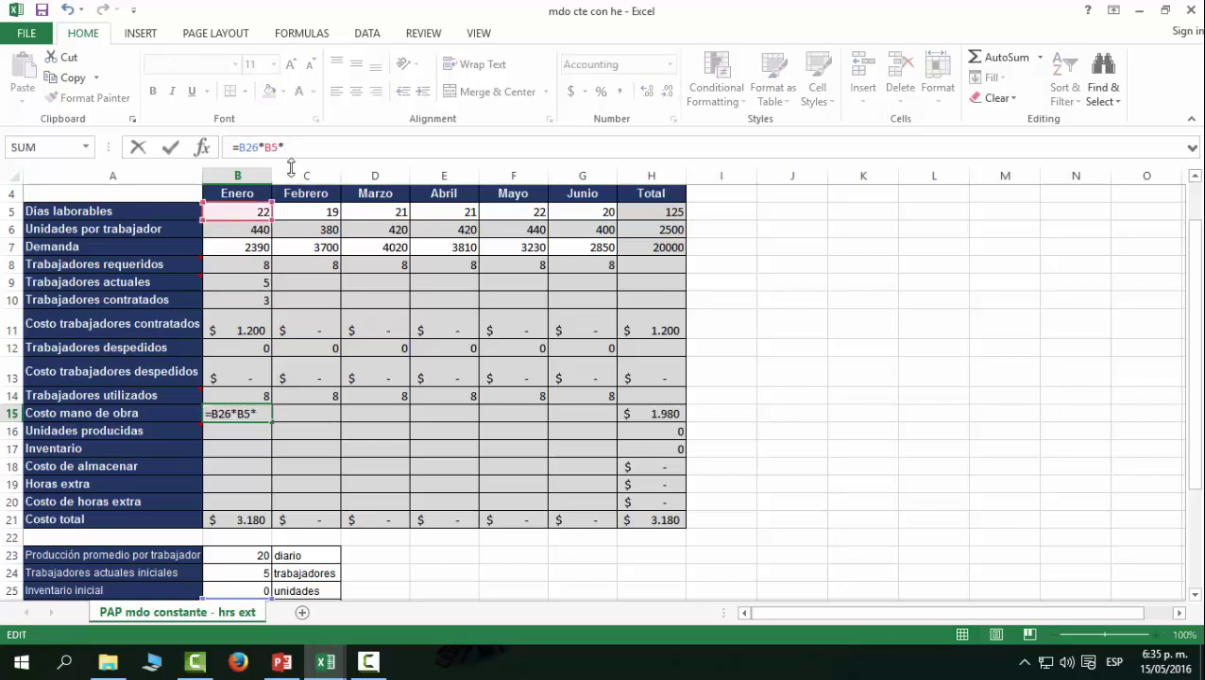
left_click(248, 398)
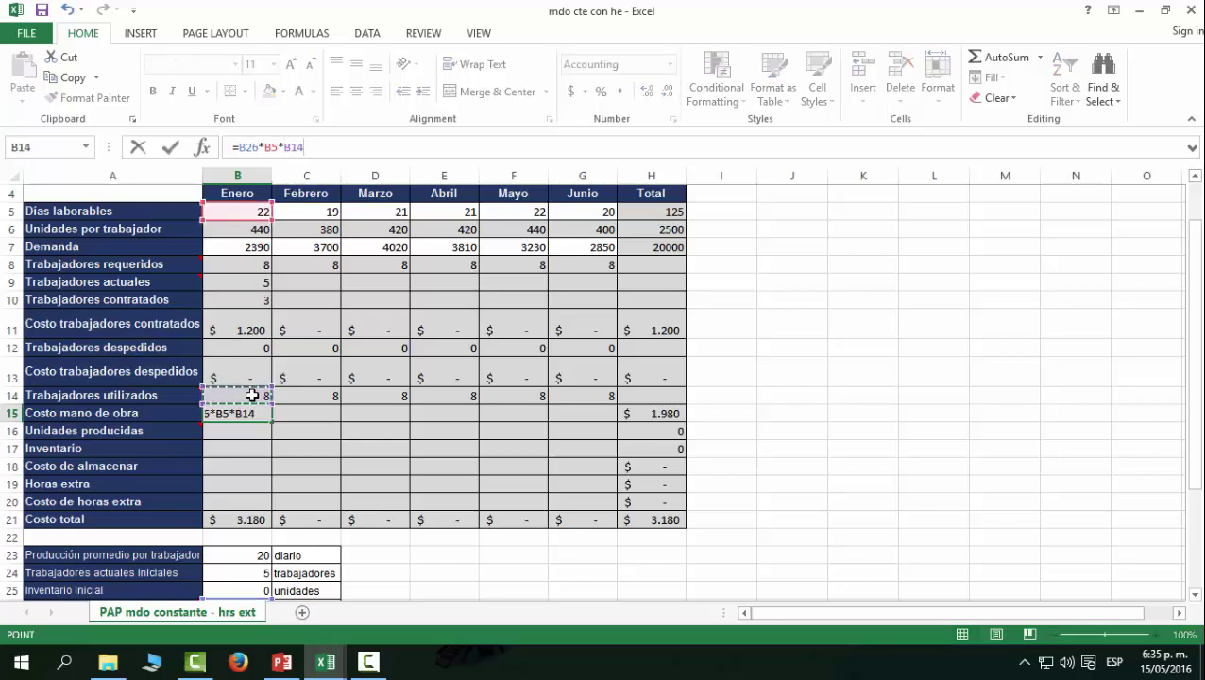
key("Return")
Lock the reference as =$B$26*B5*B14 and copy it through G15, totalling $90.000
left_click(253, 413)
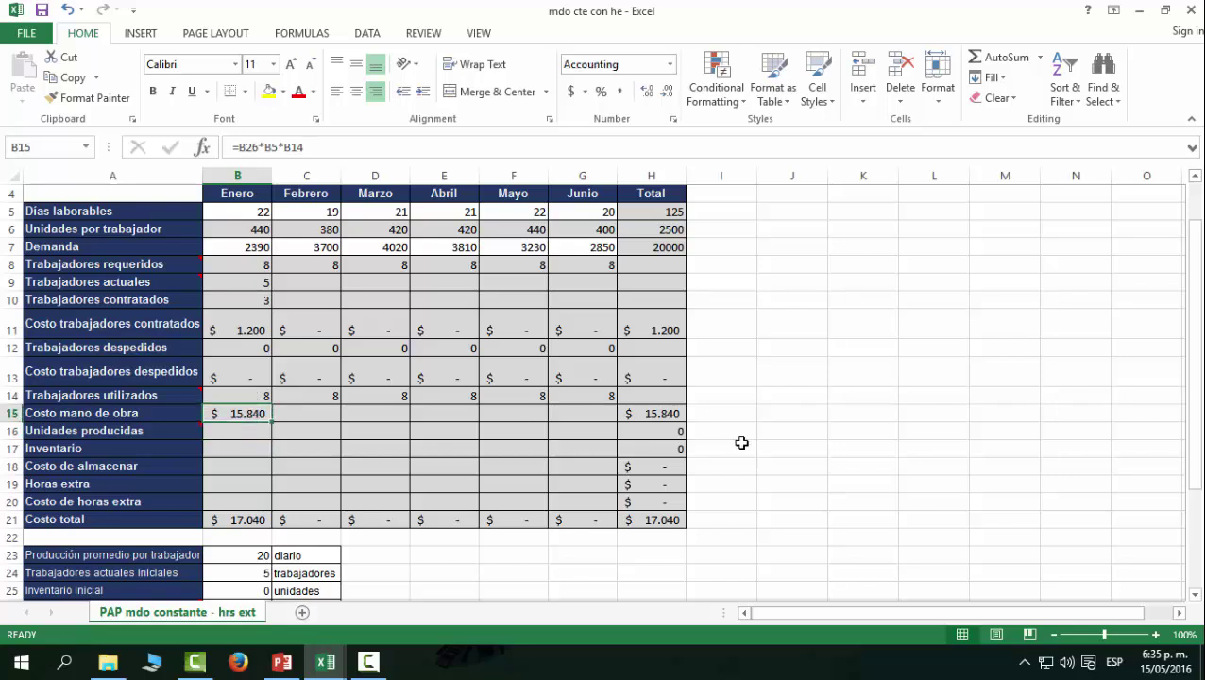
left_click(253, 149)
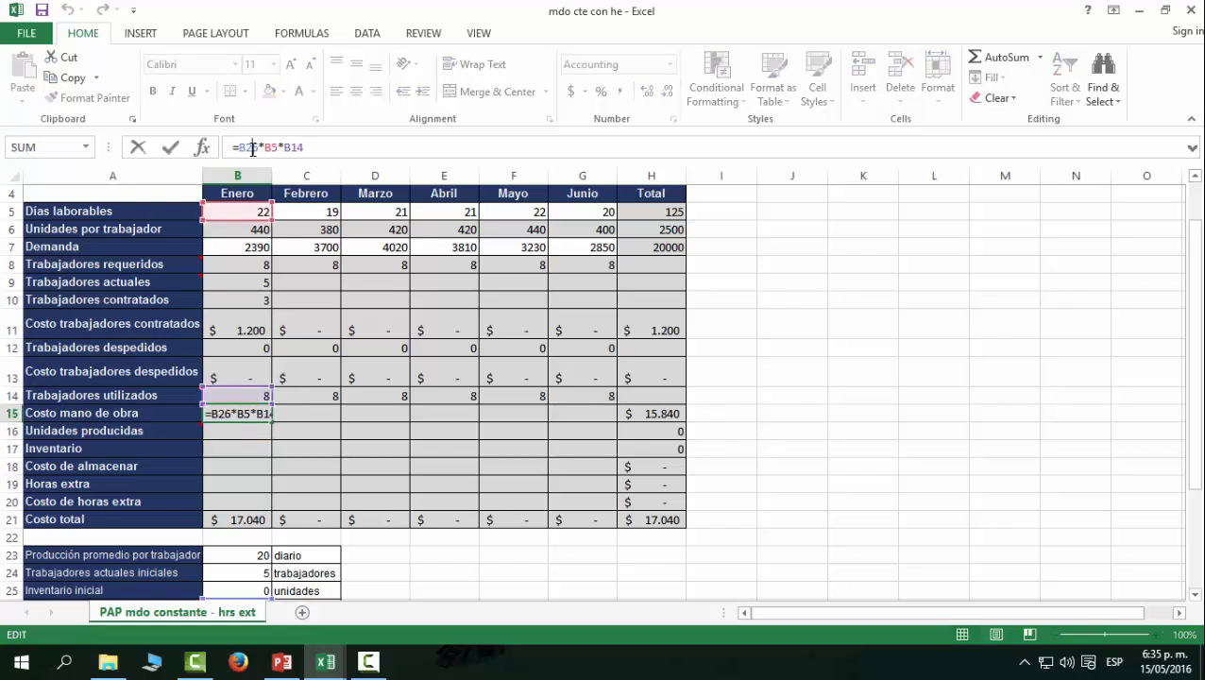
key("F4")
key("Return")
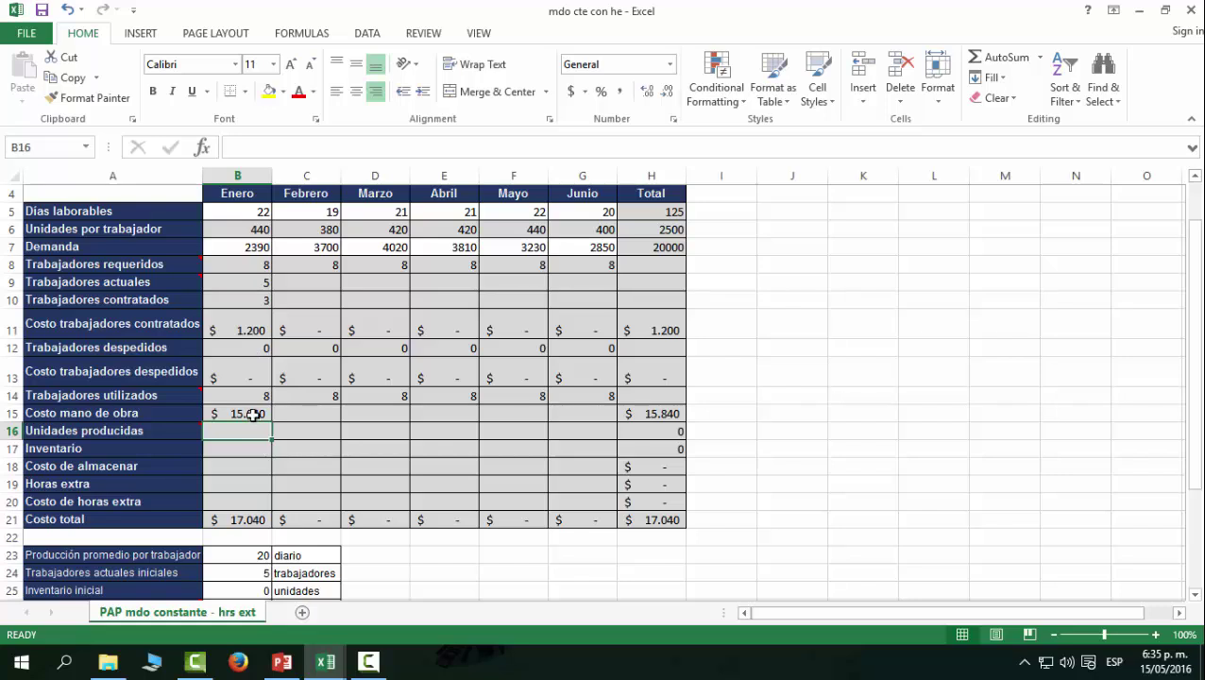
left_click(252, 416)
mouse_move(266, 421)
left_mouse_down()
mouse_move(631, 415)
mouse_move(586, 414)
left_mouse_up()
left_click_drag(247, 414, 600, 414)
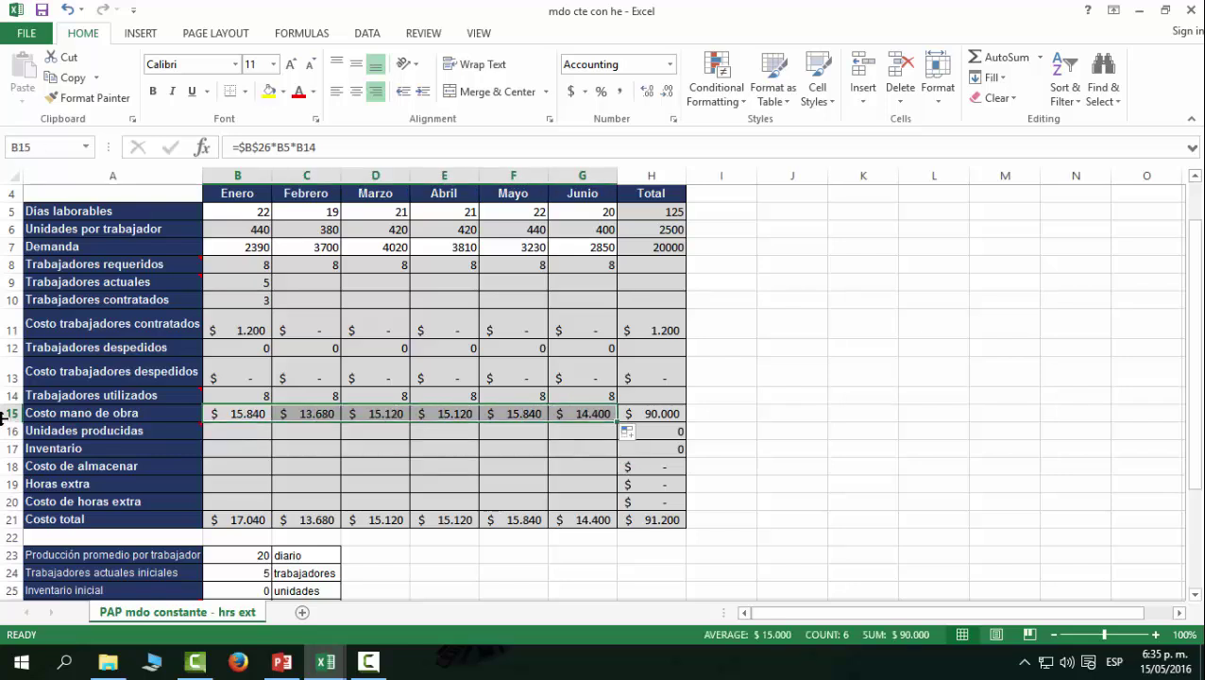
left_click(57, 415)
left_click(664, 412)
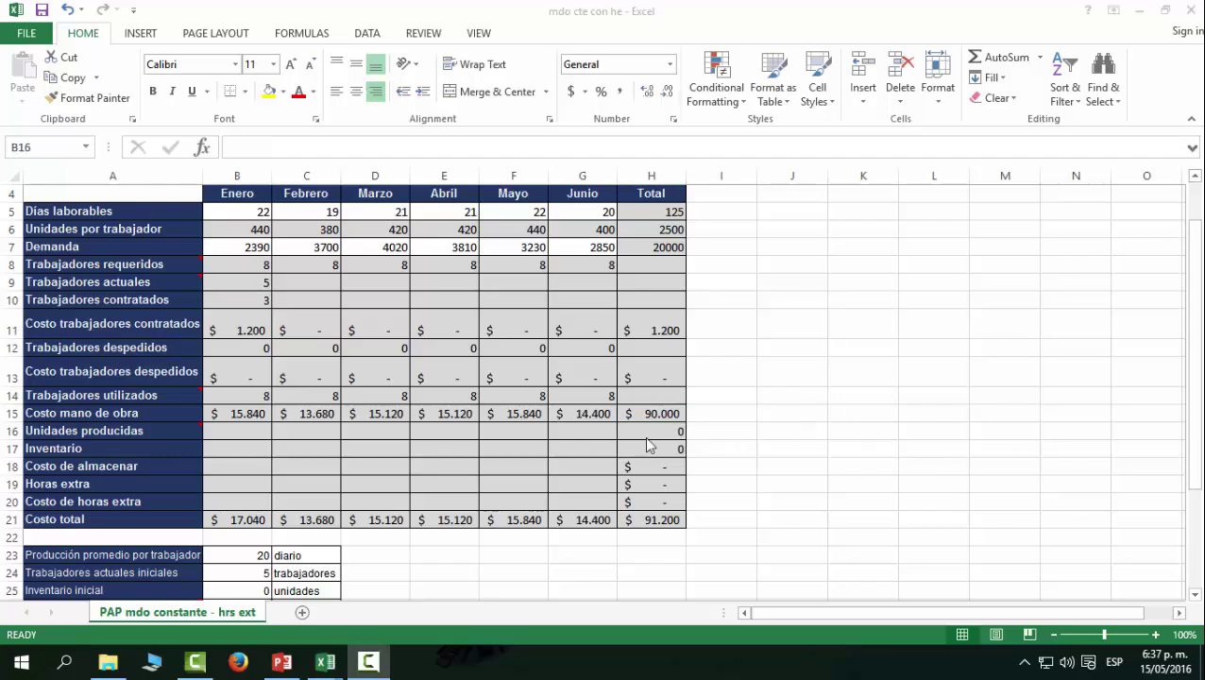
Enter January's units produced in B16 as =B6*B14
left_click(242, 431)
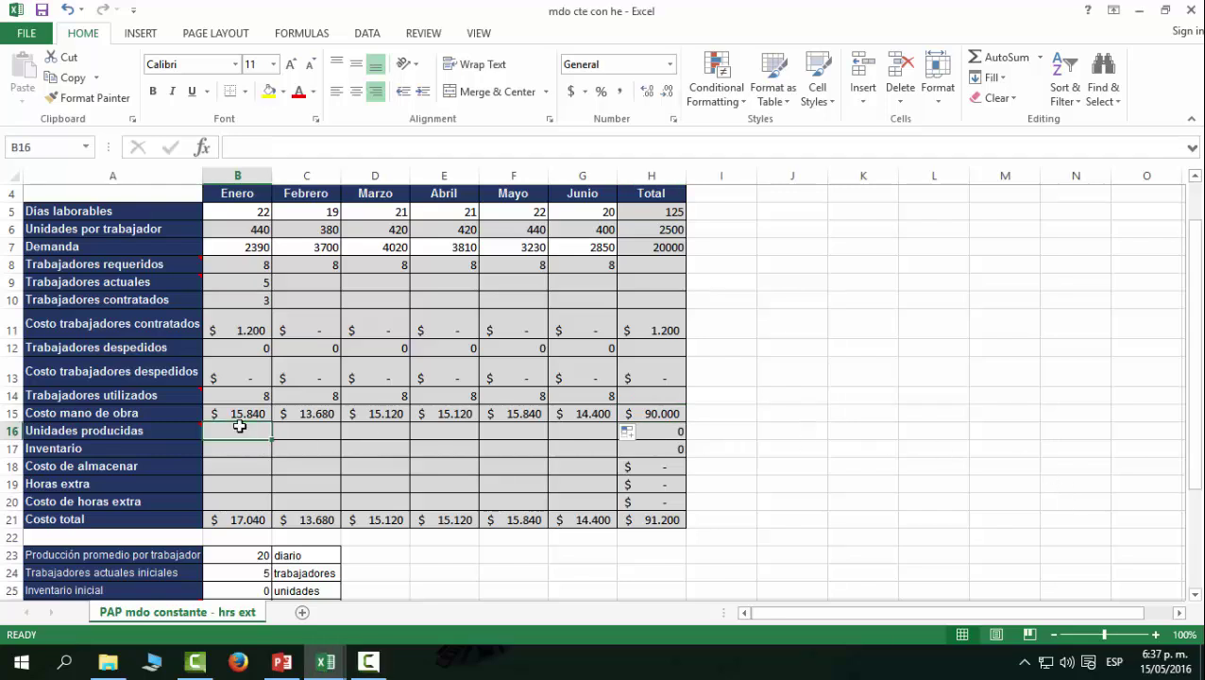
type("=")
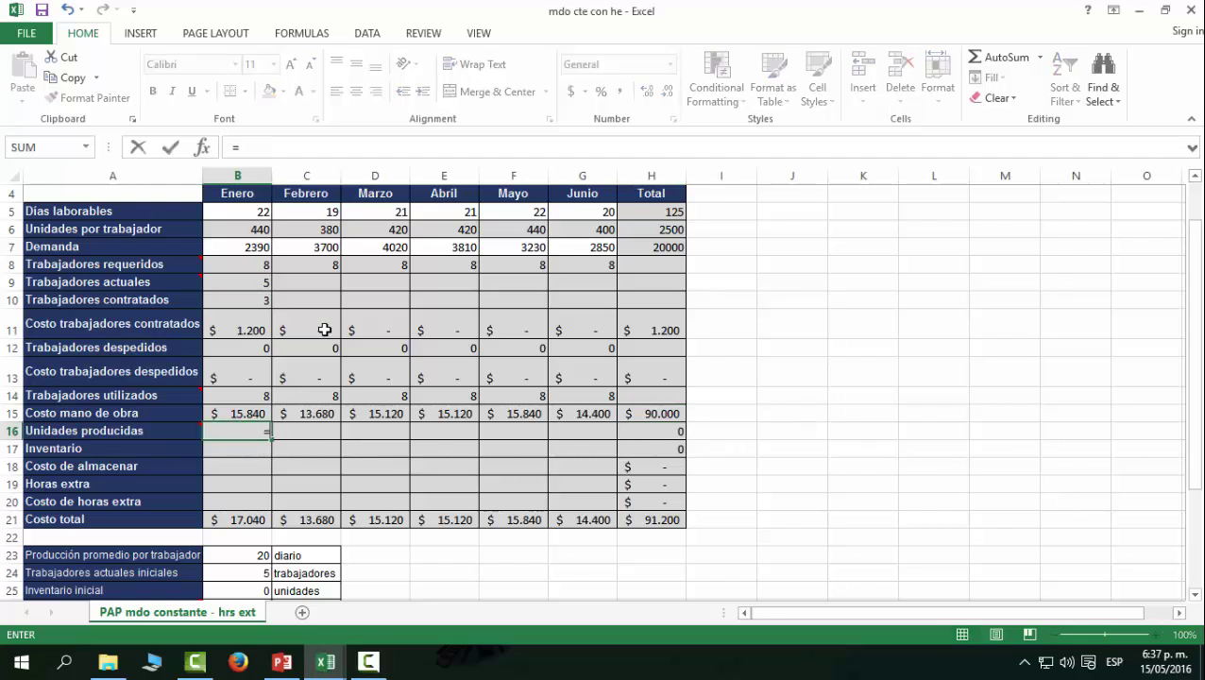
left_click(248, 231)
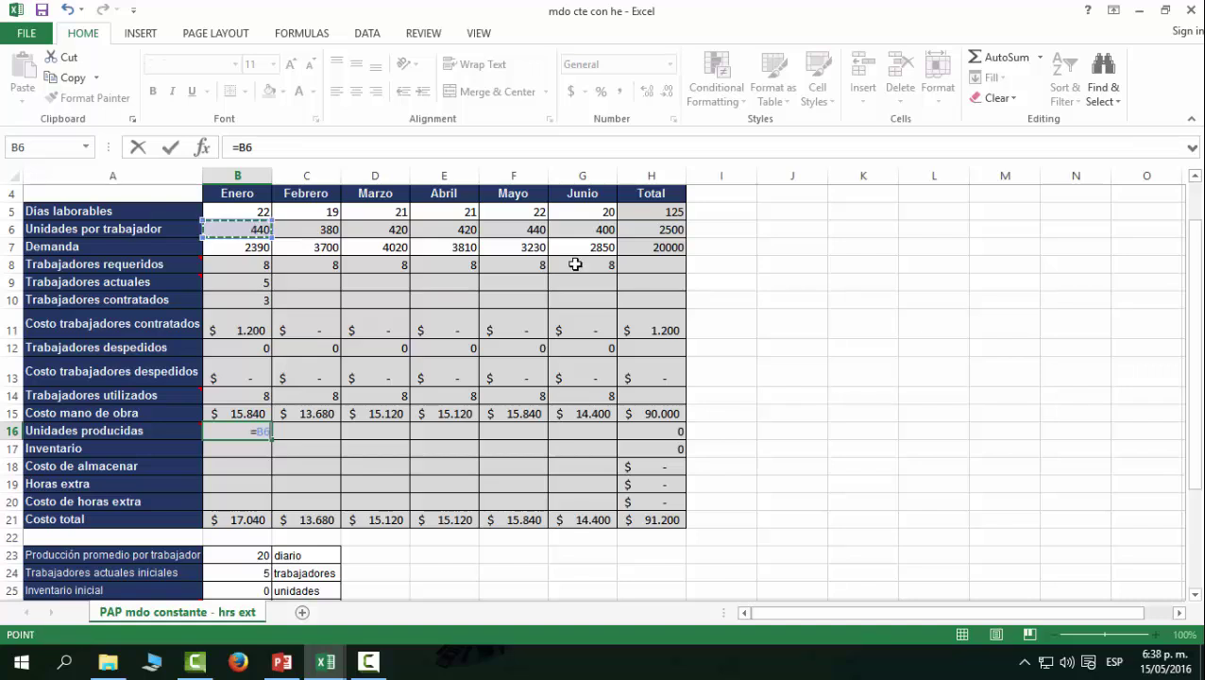
key("Return")
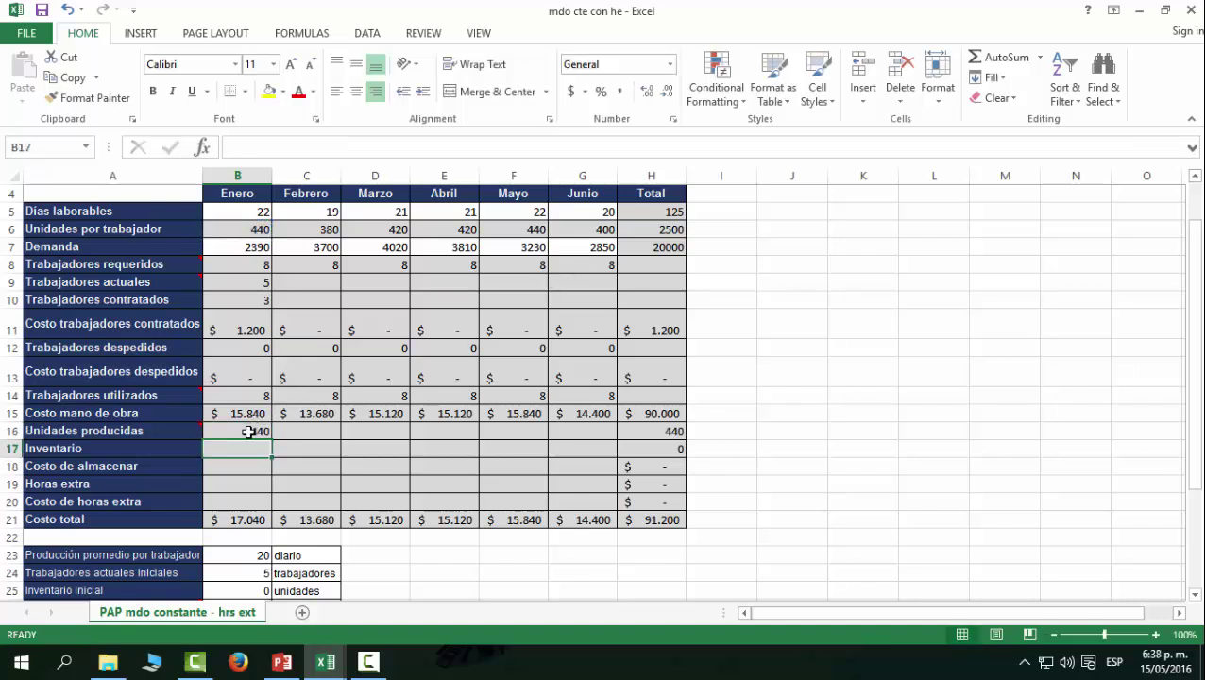
left_click(251, 431)
left_click(297, 144)
type("*")
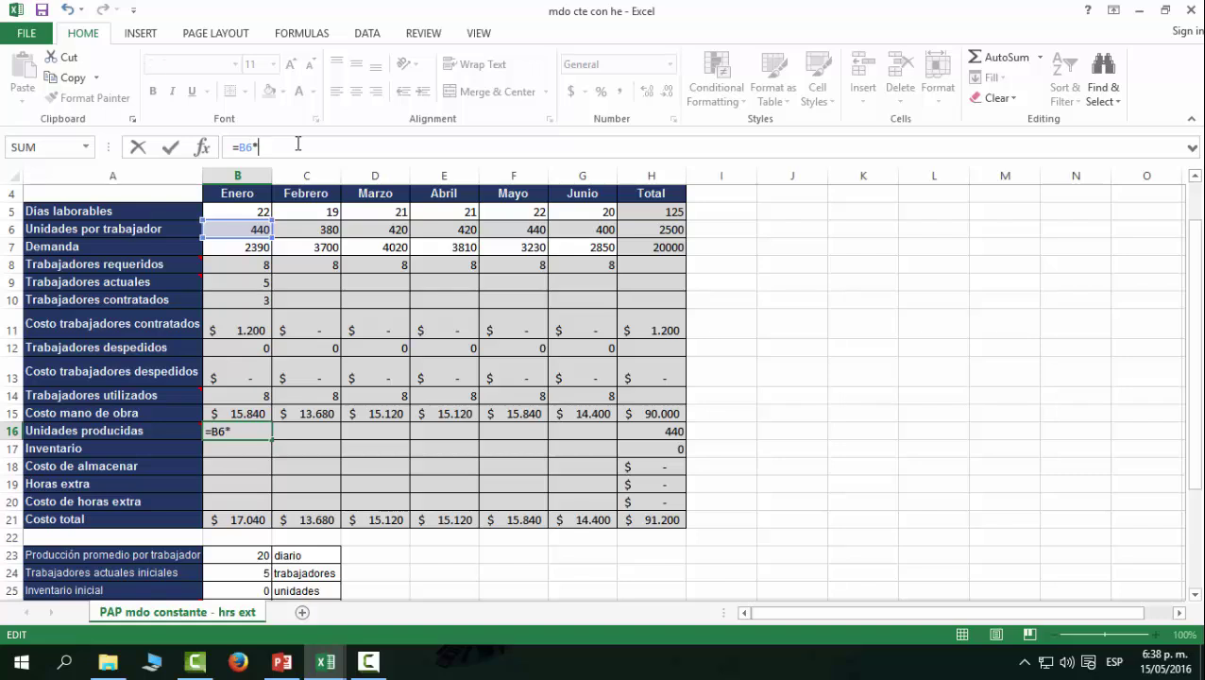
left_click(241, 391)
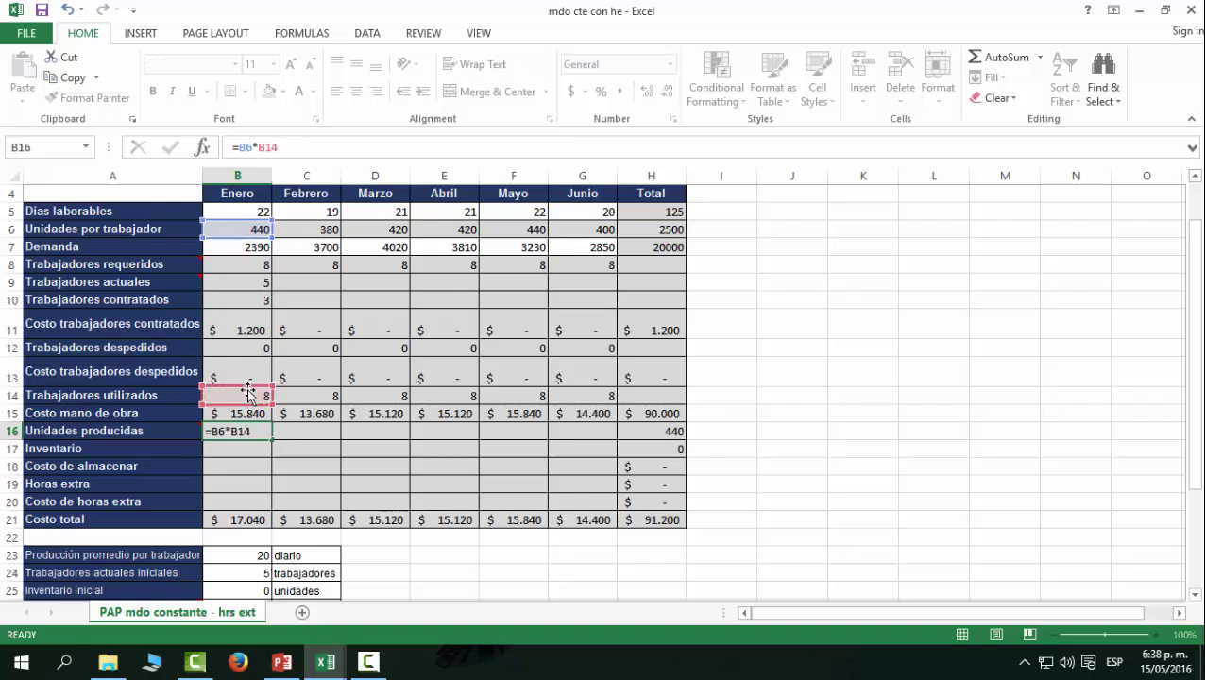
key("Return")
Copy the formula through G16 (total 20000), compare it with Demanda, and begin Enero's inventory formula
left_click(258, 425)
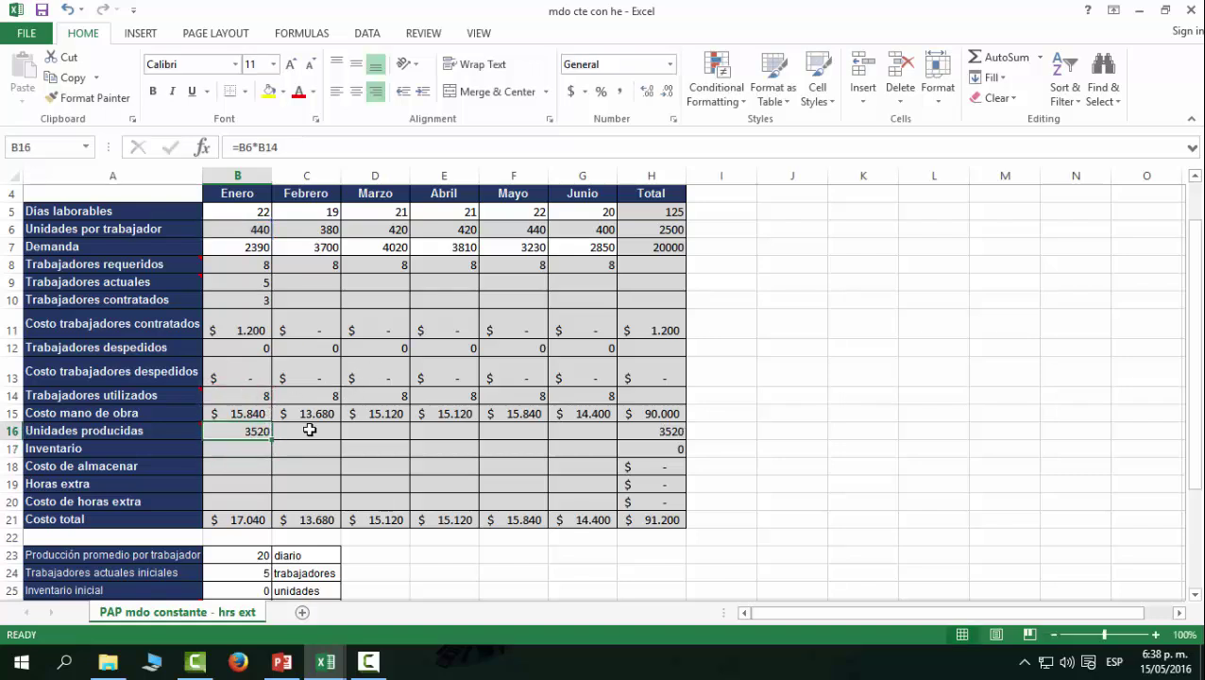
left_click_drag(271, 438, 599, 427)
left_click(251, 427)
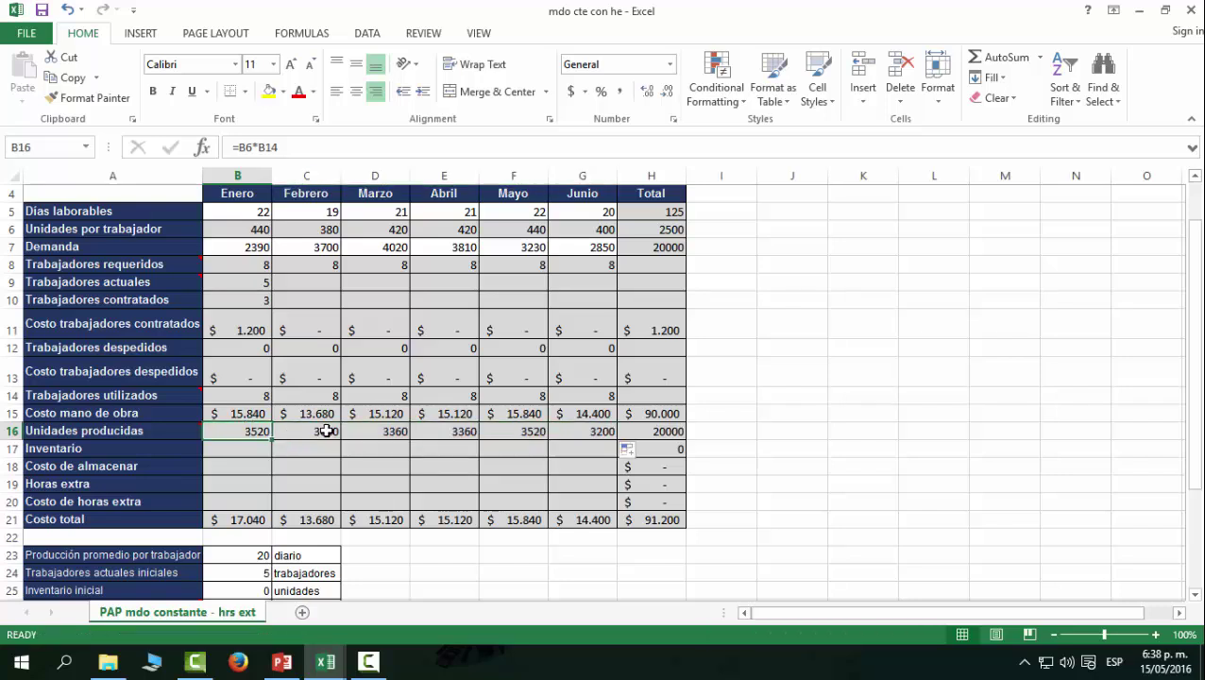
left_click(652, 429)
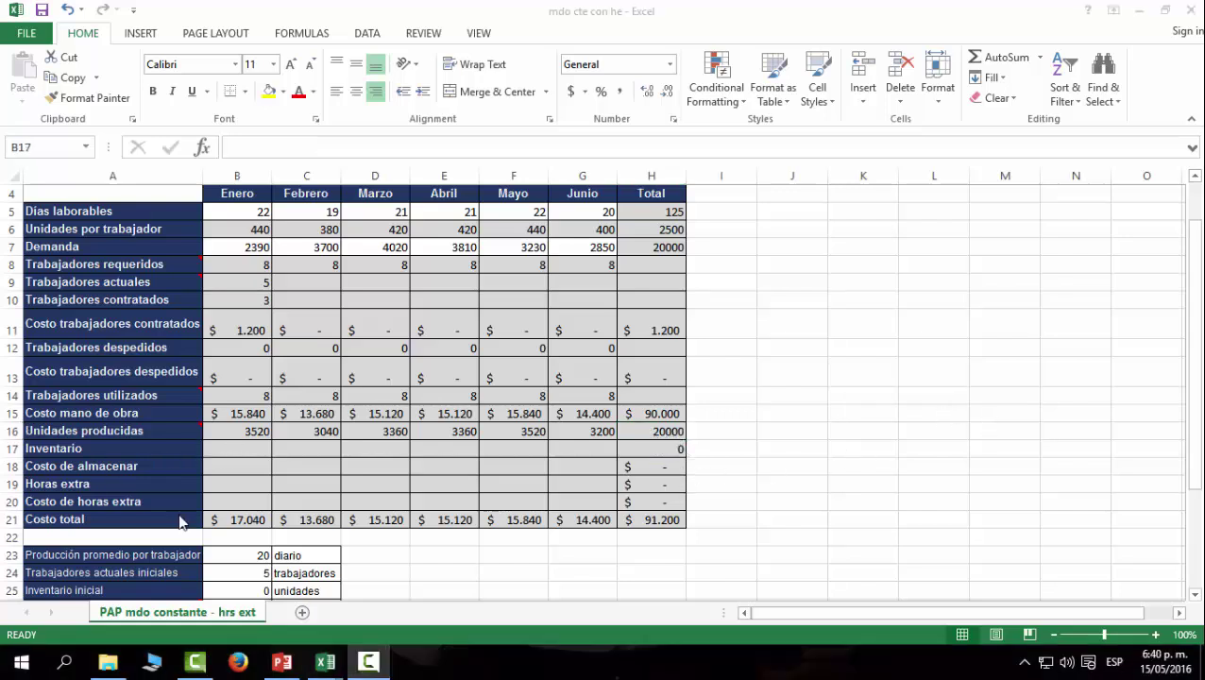
left_click_drag(104, 431, 589, 435)
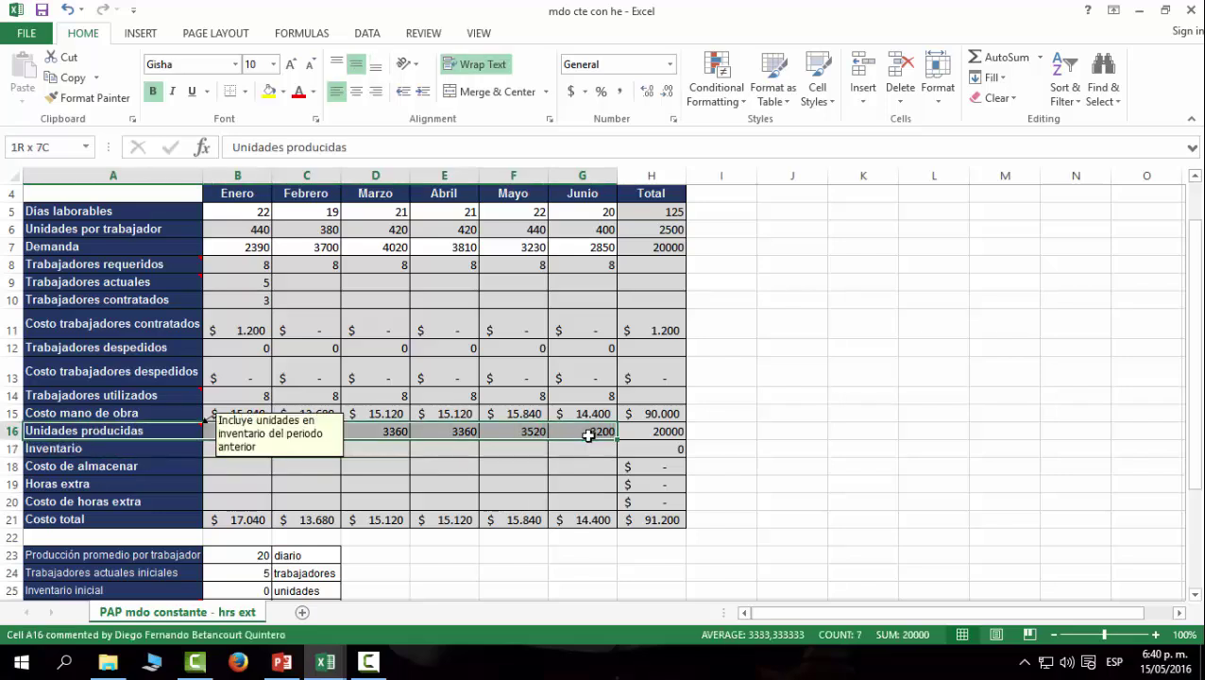
left_click_drag(87, 245, 589, 248)
left_click(238, 449)
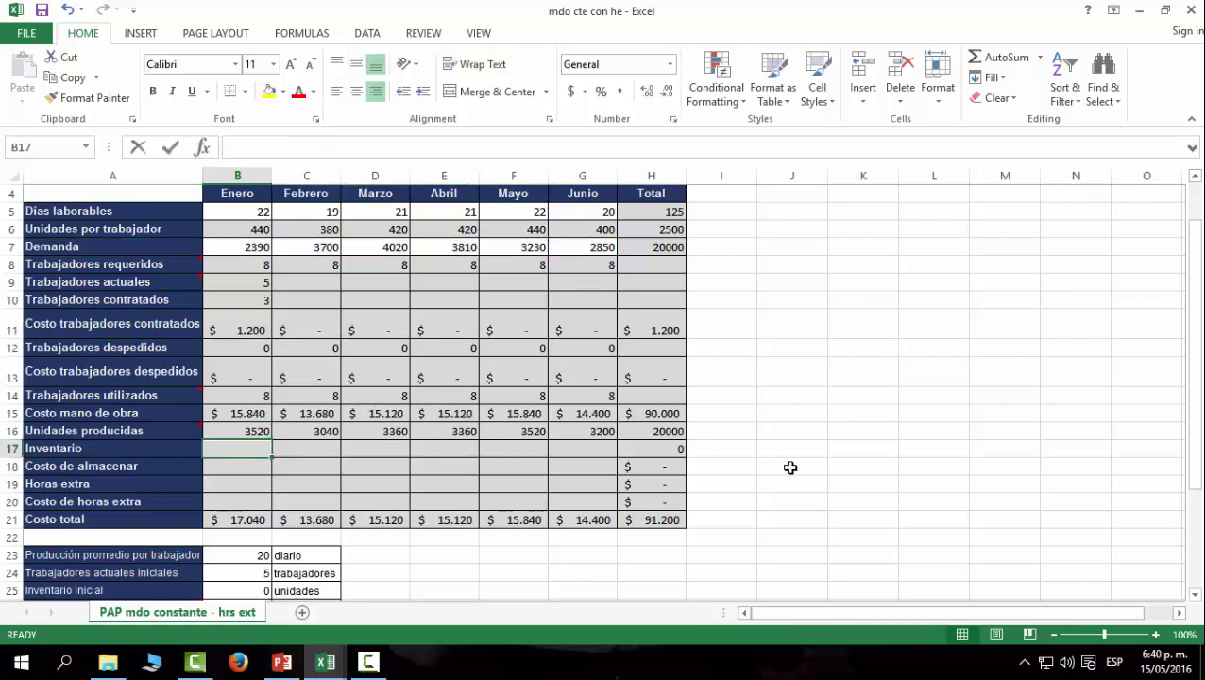
type("=")
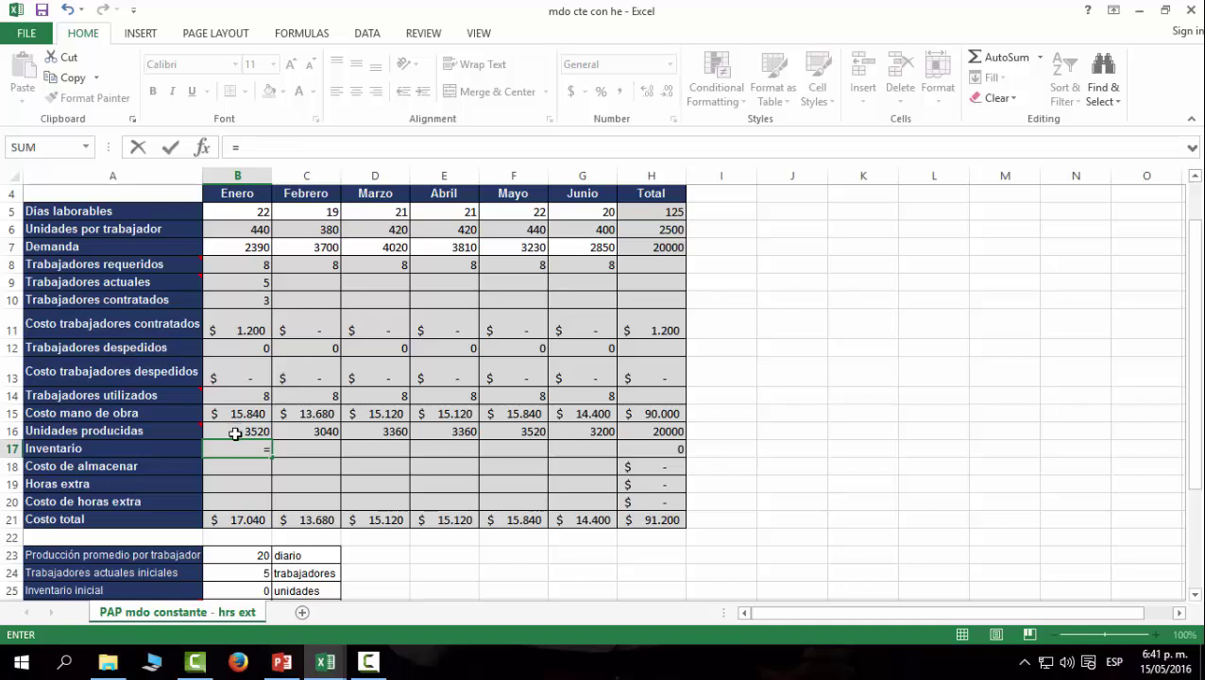
Enter January's inventory in B17 as units produced minus demand (=B16-B7)
left_click(228, 431)
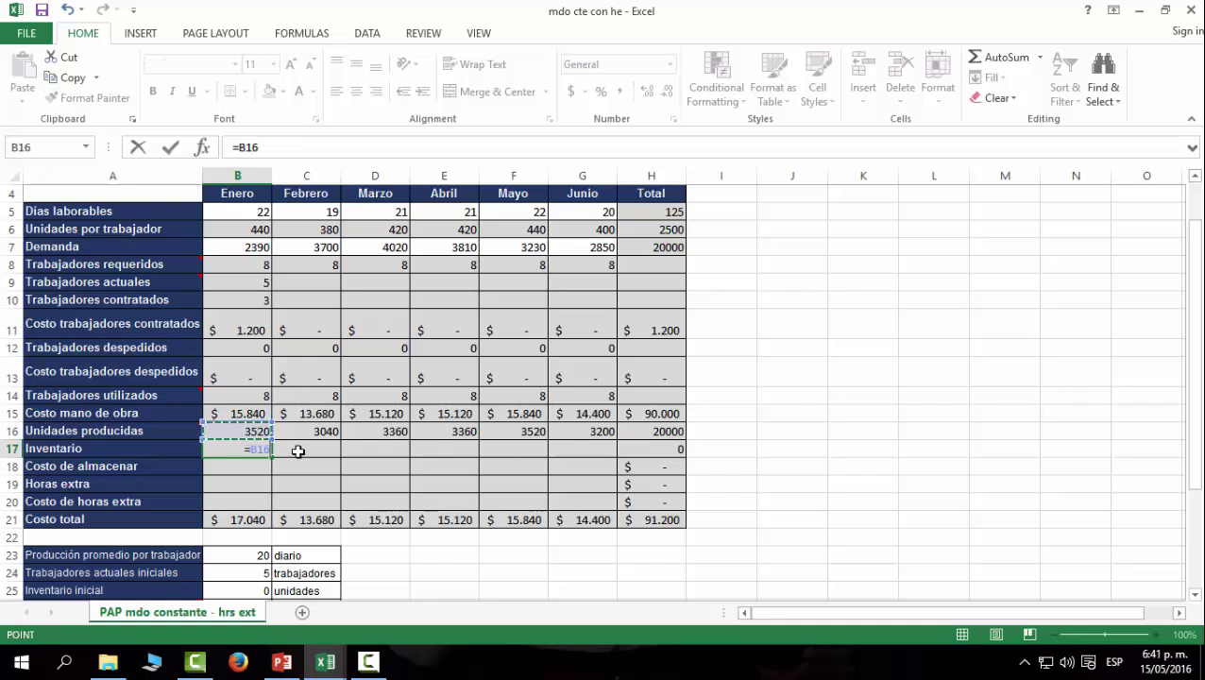
type("-")
left_click(230, 247)
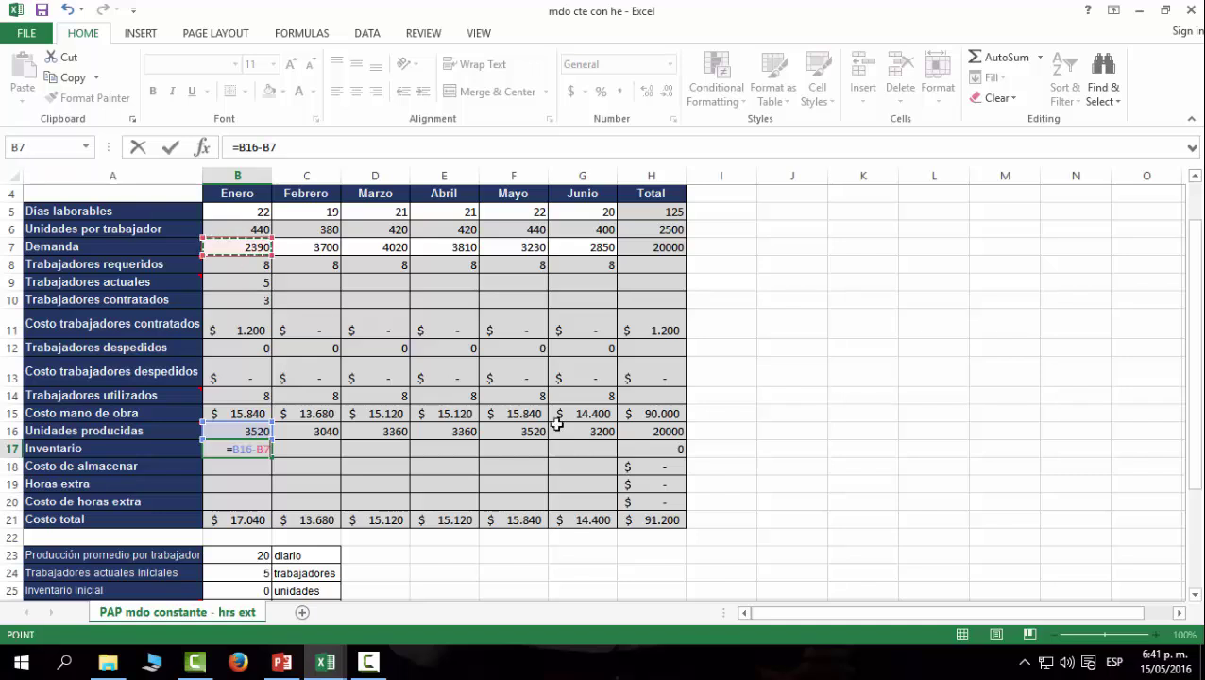
key("Return")
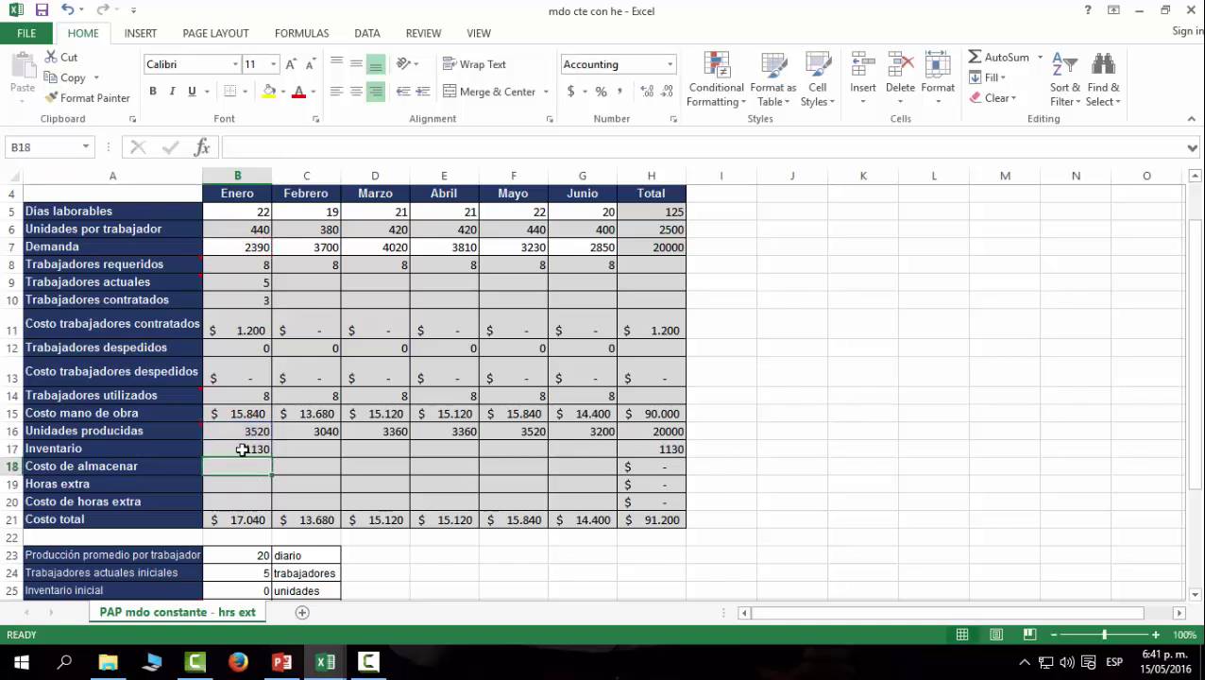
Enter the storage cost formula =B17*$B$30 in B18 and copy it through June
type("=")
left_click(243, 449)
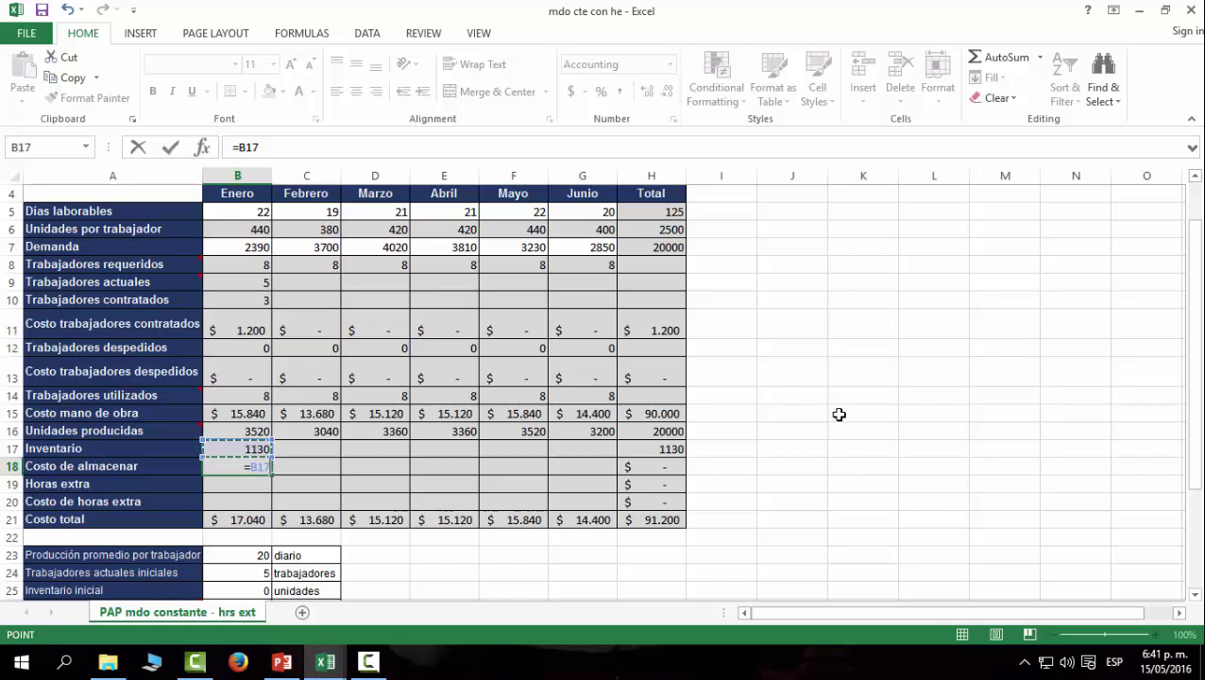
type("*")
scroll(839, 413, "down", 2)
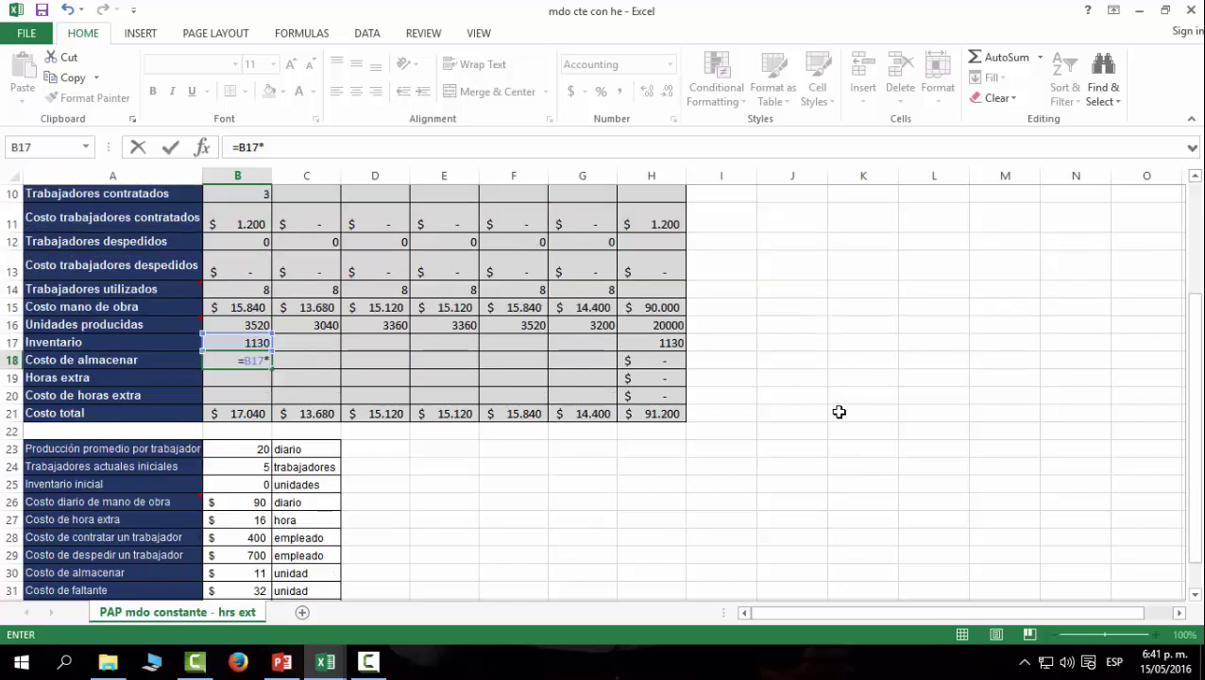
left_click(242, 572)
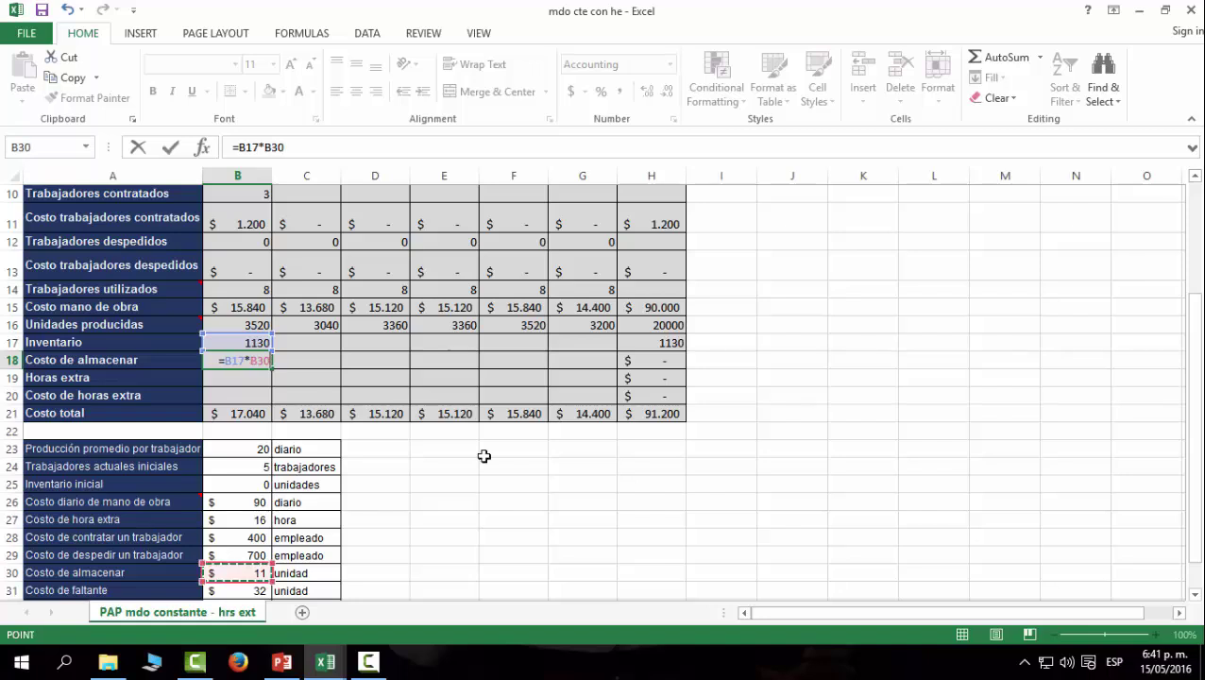
left_click(235, 361)
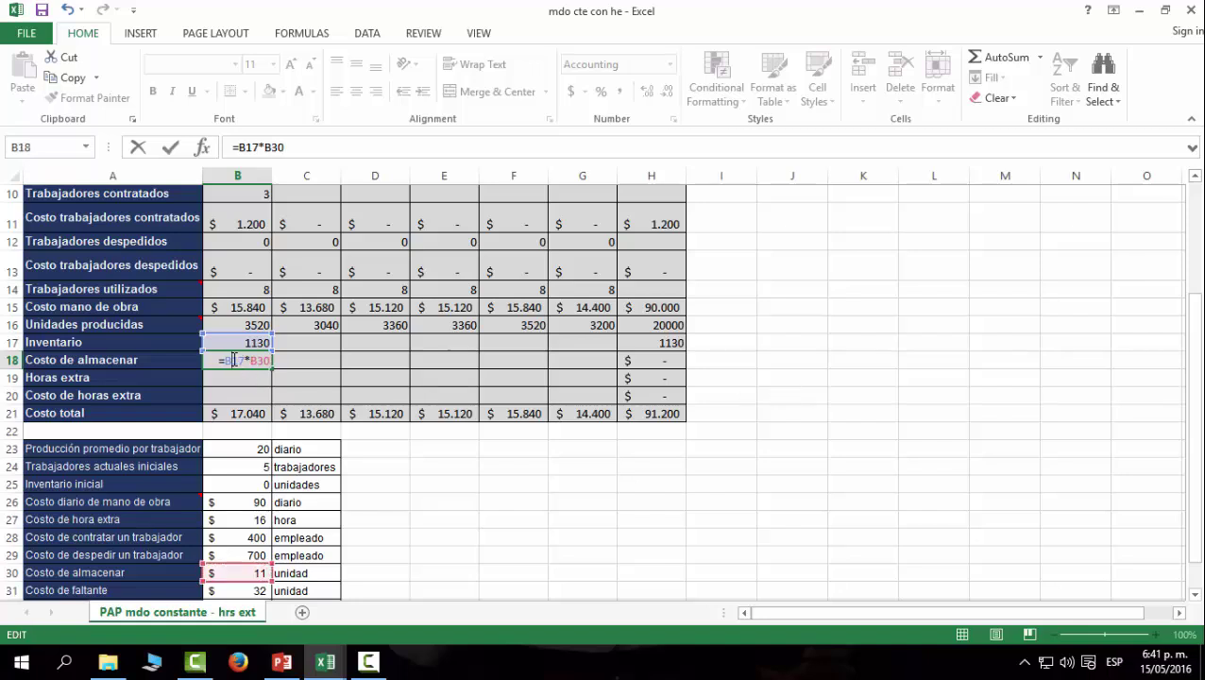
key("F4")
key("ctrl+Return")
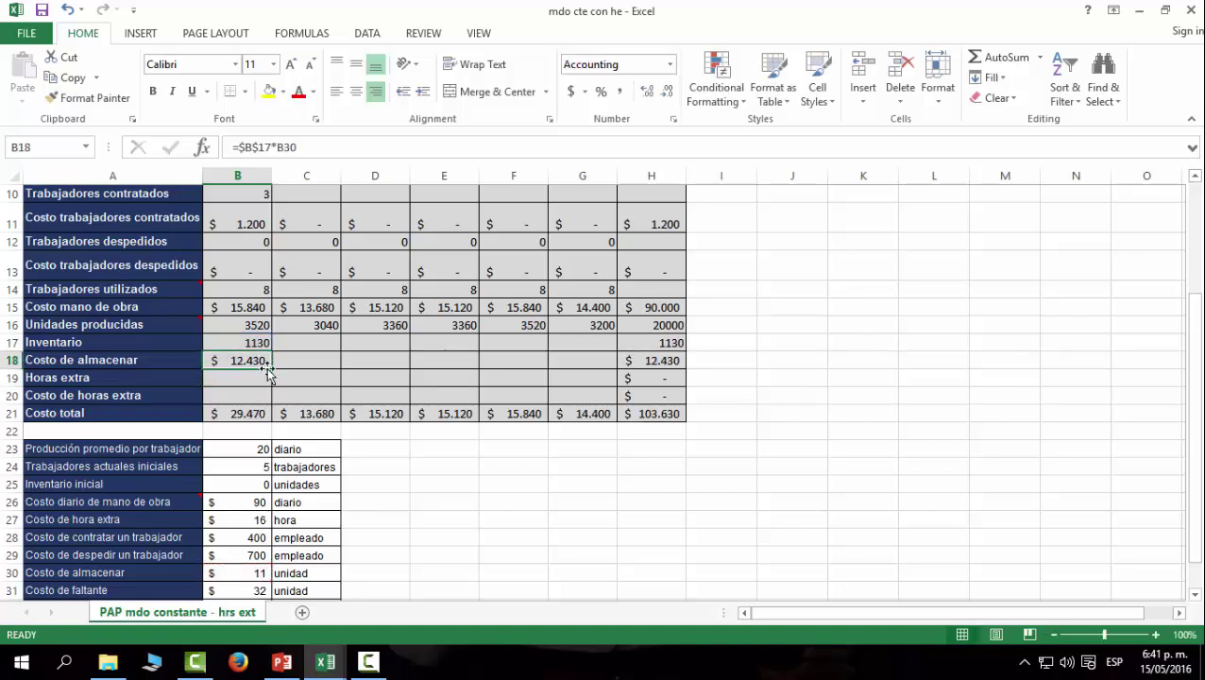
left_click_drag(273, 369, 602, 359)
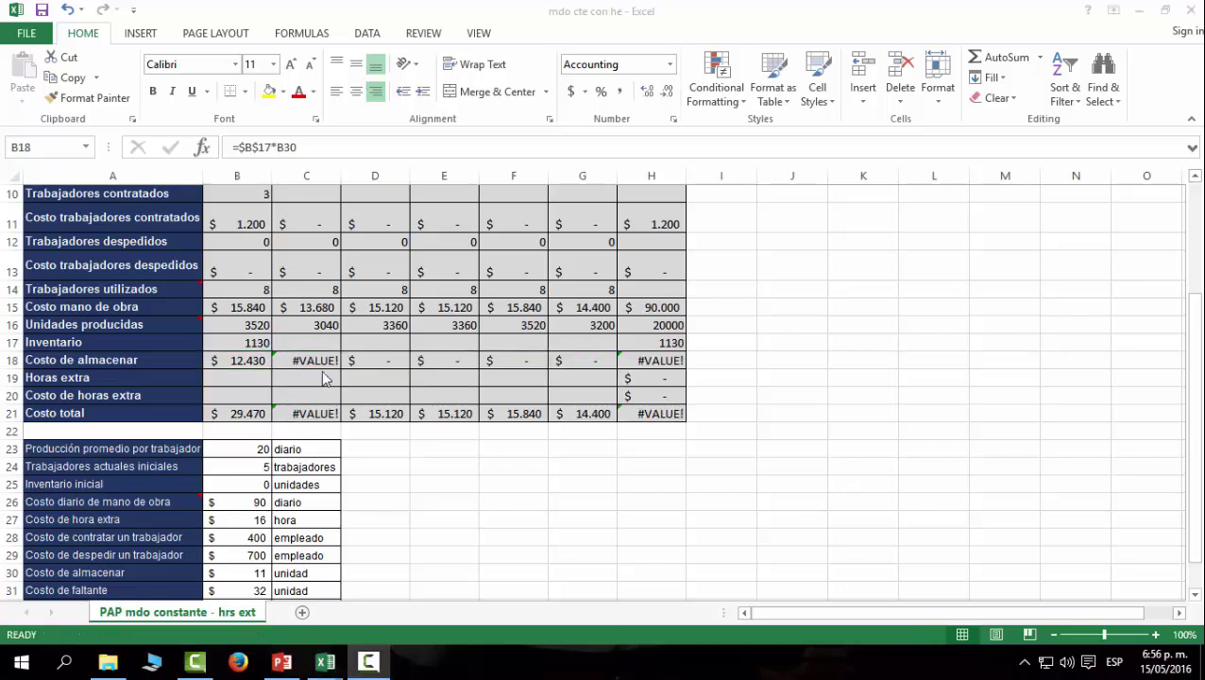
Correct the references in B18's storage cost formula and recopy it through G18, giving January $12.430
left_click(256, 360)
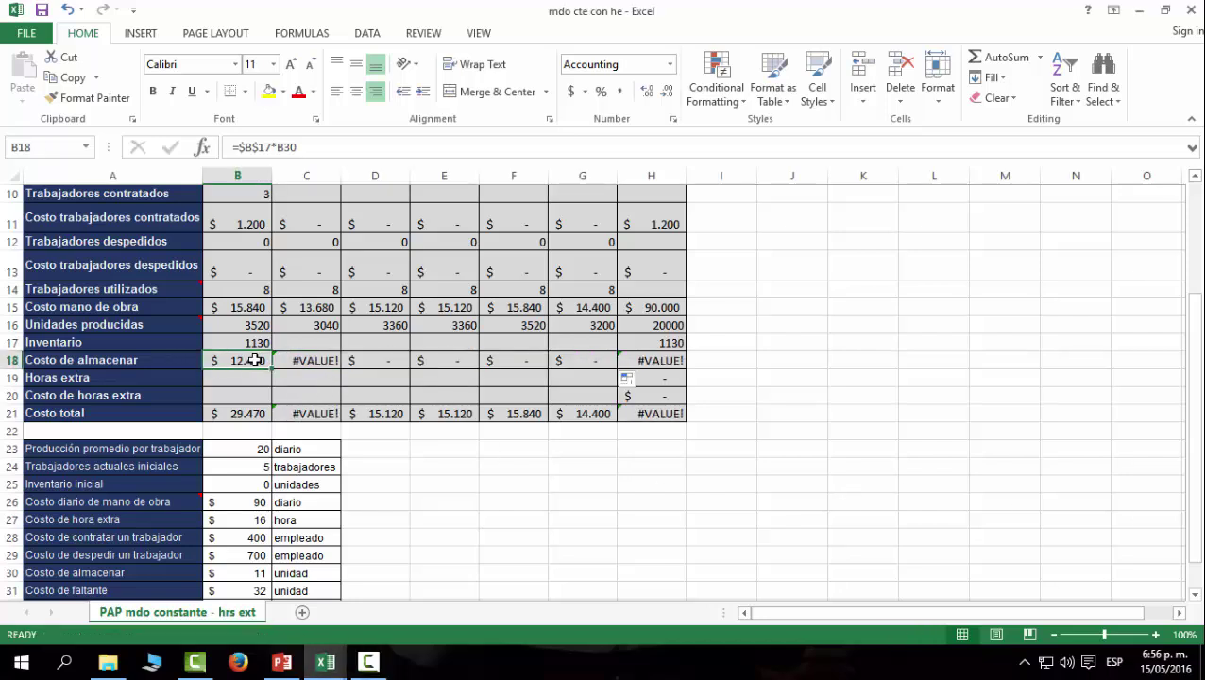
left_click(260, 147)
key("F4")
key("F4")
key("F4")
left_click(274, 148)
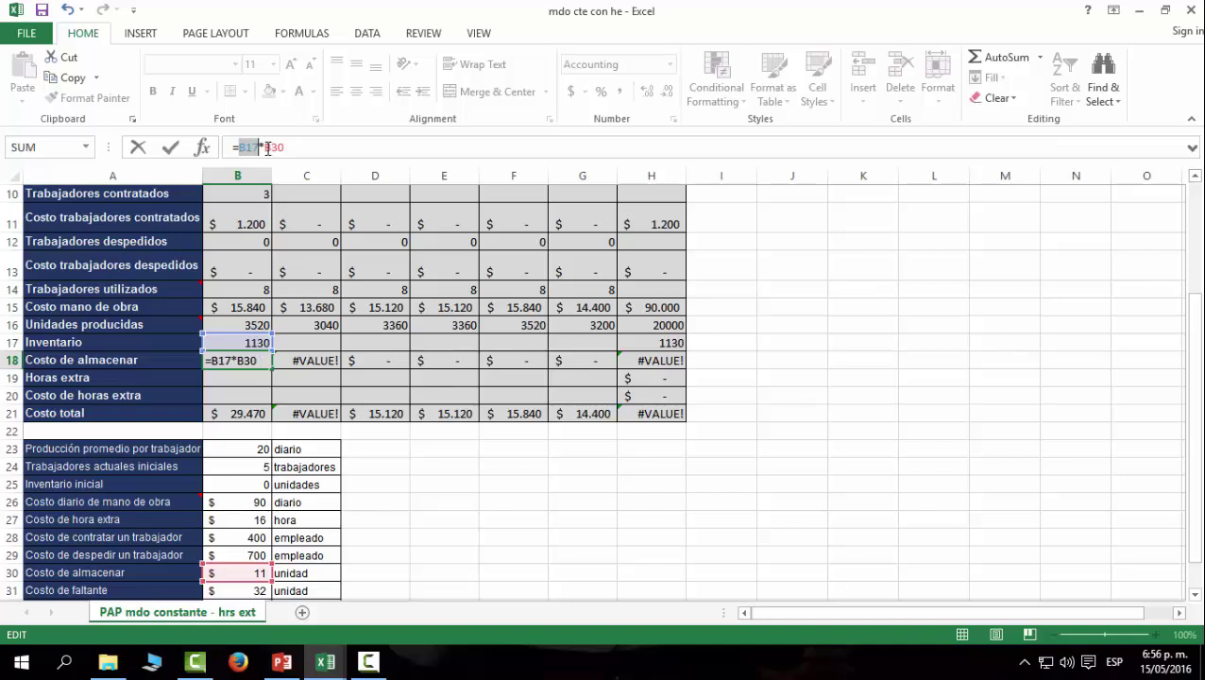
key("F4")
key("Return")
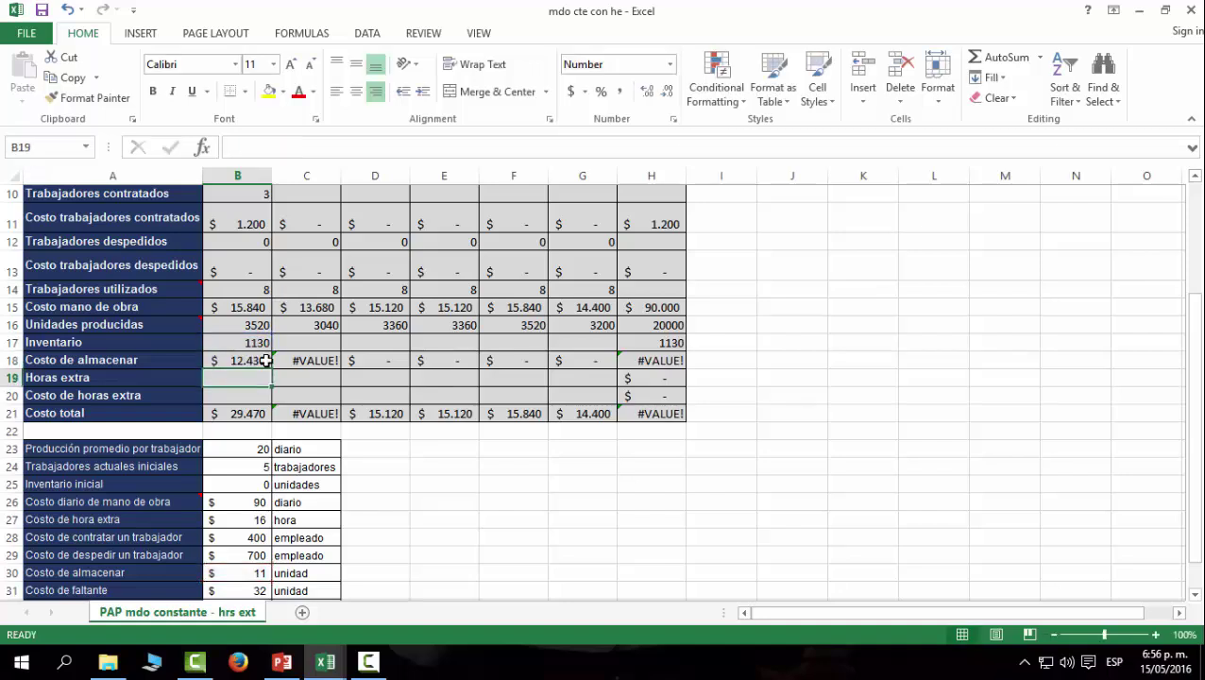
left_click(241, 360)
left_click_drag(272, 368, 597, 369)
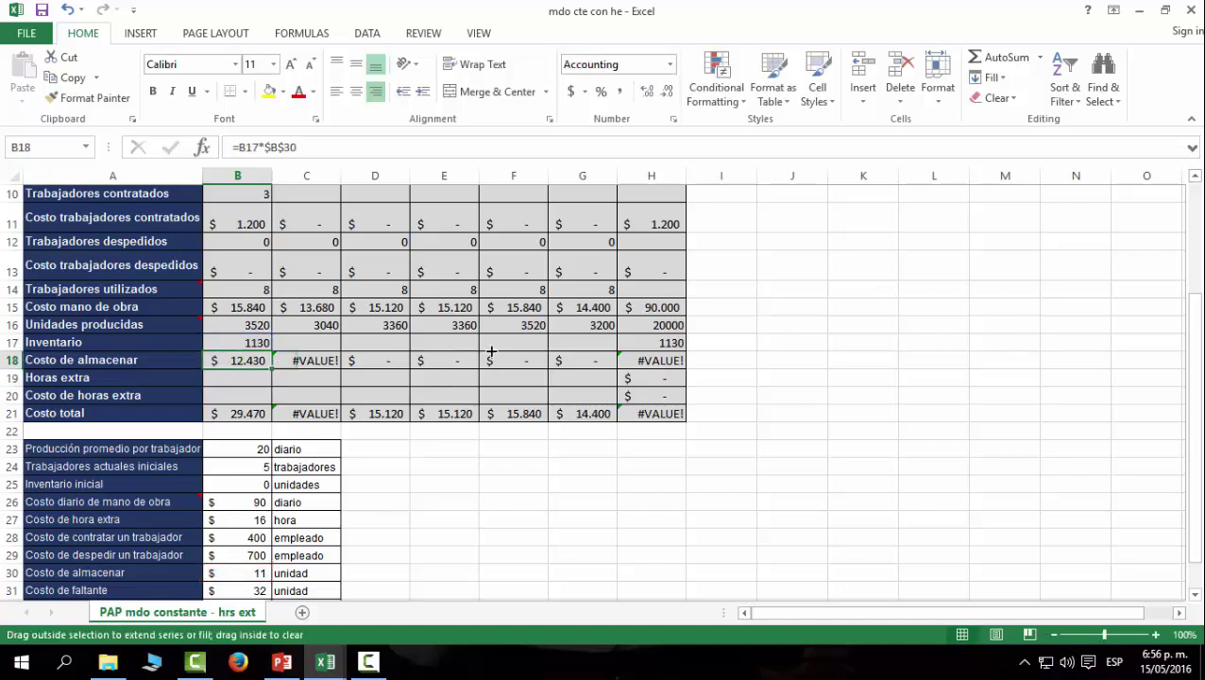
left_click(244, 378)
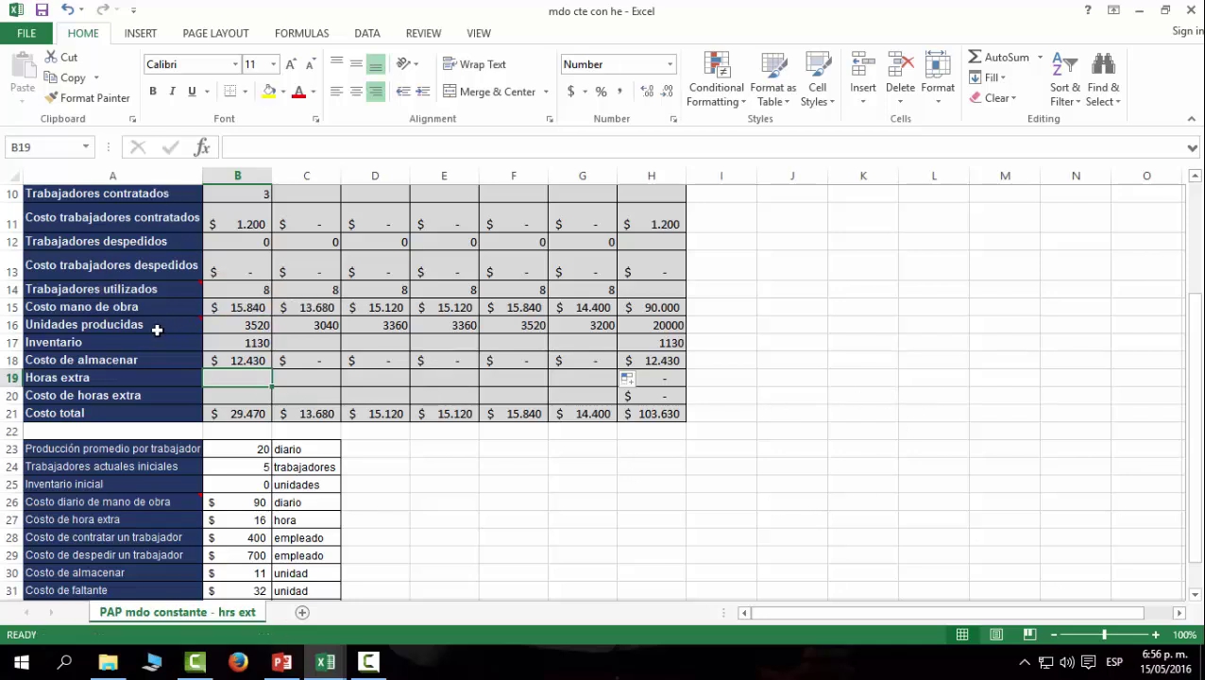
Enter 0 as January's overtime cost in B20
double_click(263, 376)
key("Return")
type("0")
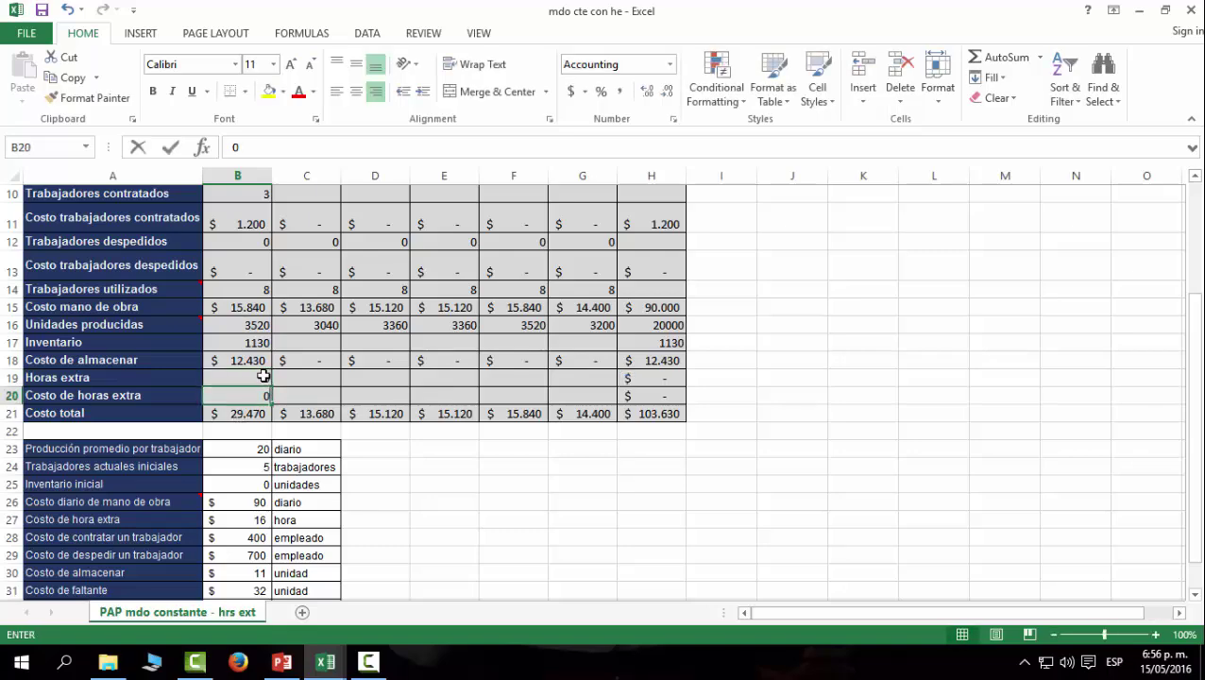
key("Return")
left_click(721, 431)
scroll(961, 452, "up", 1)
scroll(961, 452, "up", 1)
scroll(567, 425, "up", 2)
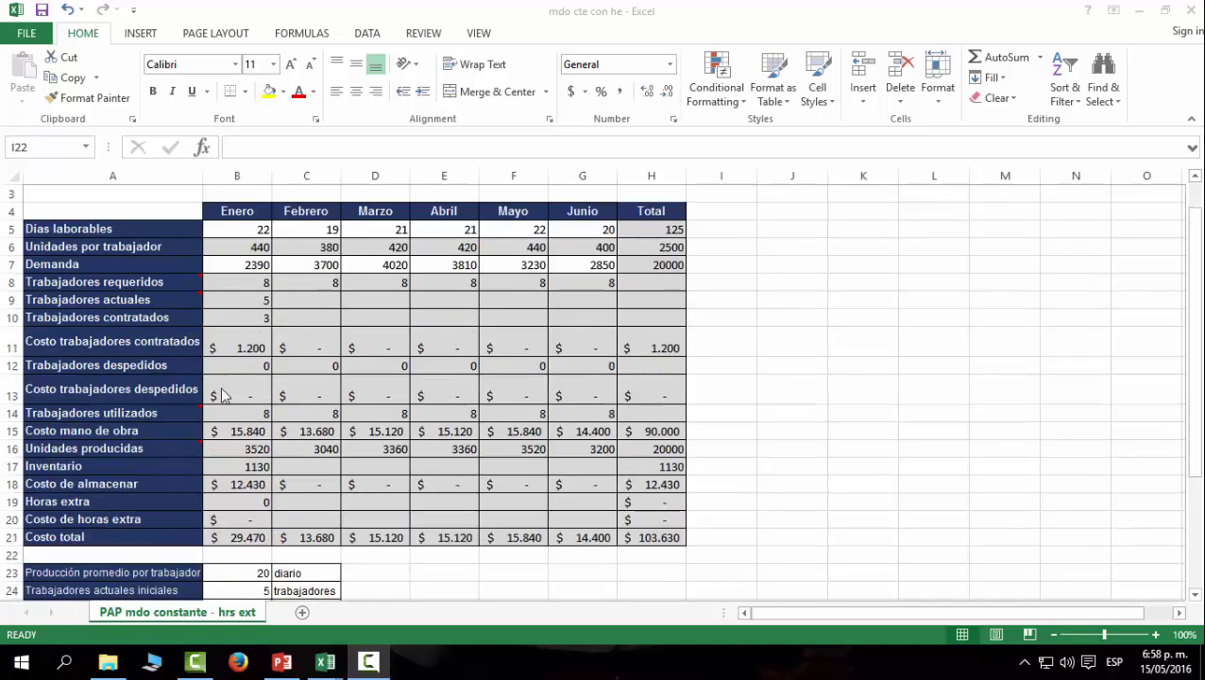
Set current workers to 8 in C9 and copy it through June (G9)
left_click(318, 303)
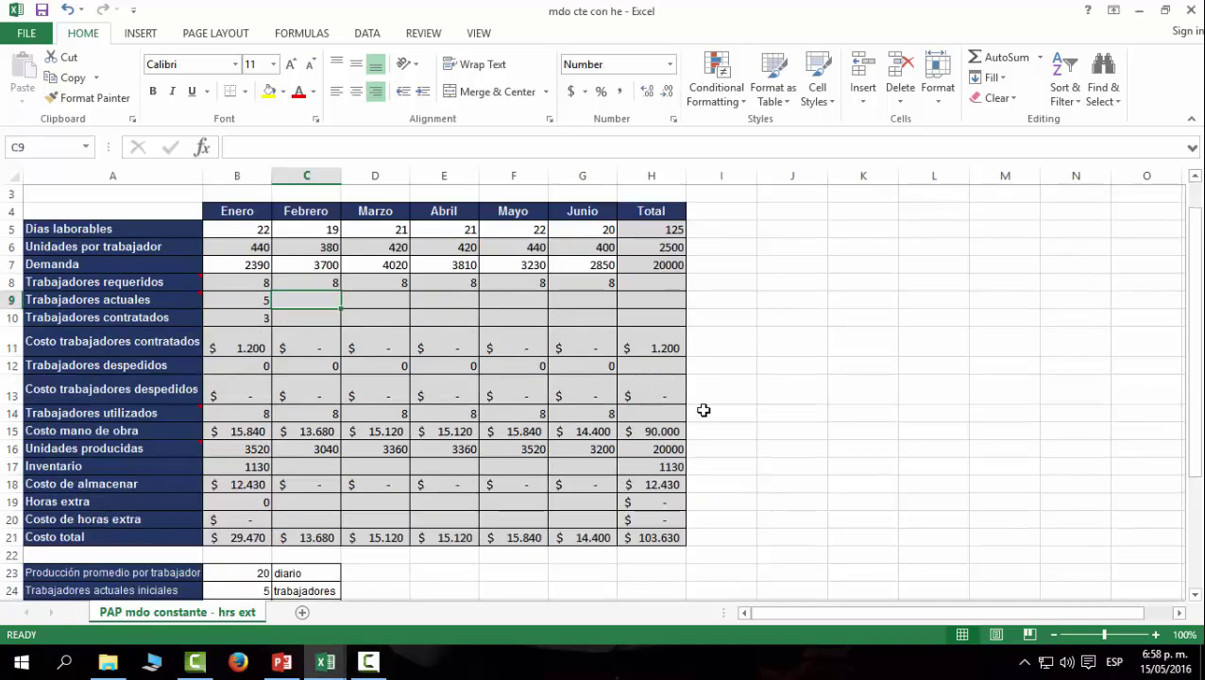
scroll(747, 411, "down", 1)
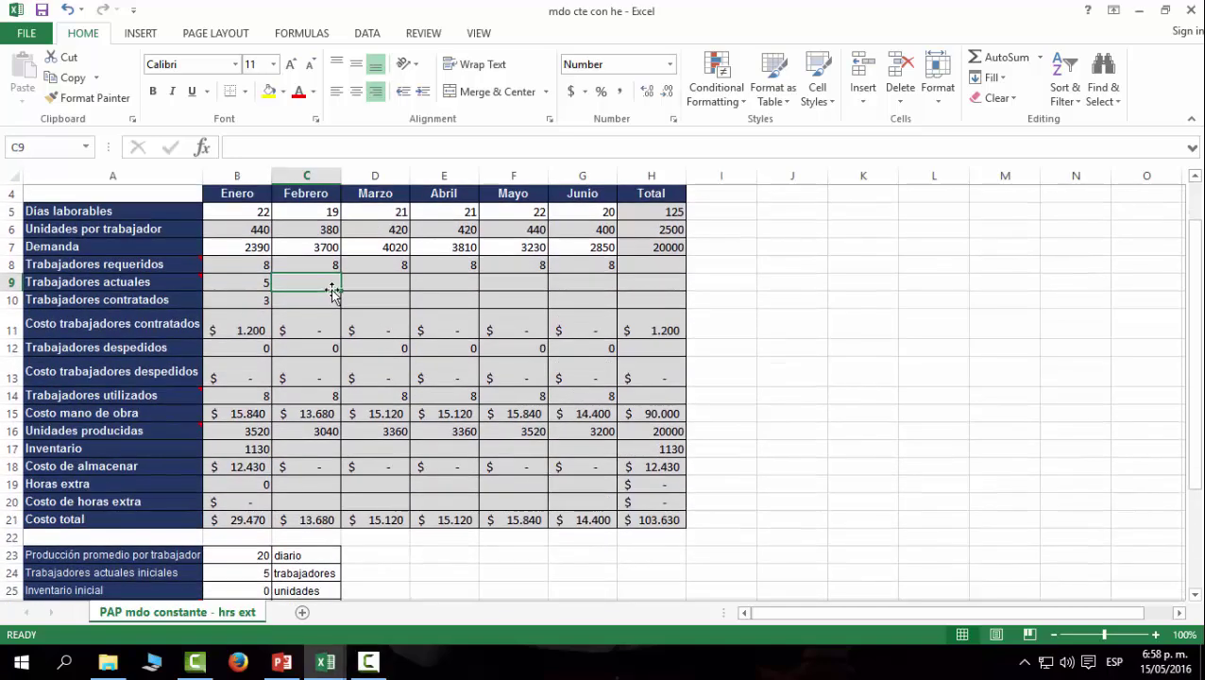
type("8")
key("Return")
left_click(321, 283)
left_click_drag(341, 290, 581, 291)
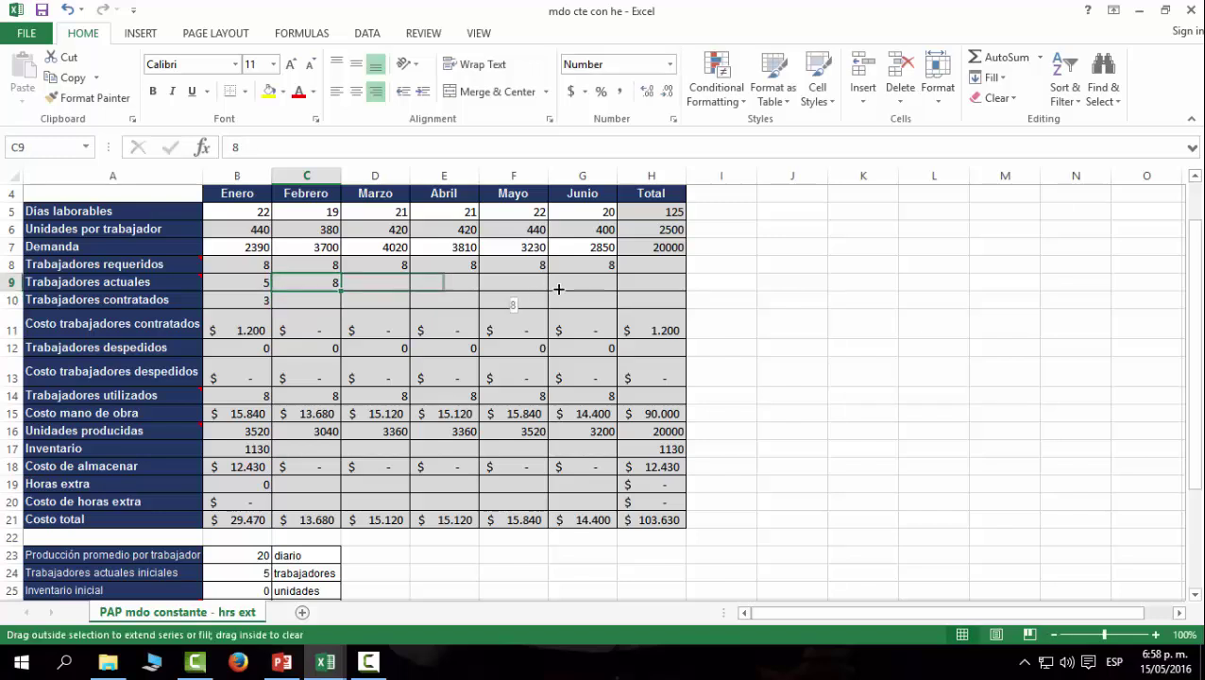
Set hired workers to 0 in C10 and copy it through June (G10)
left_click(306, 300)
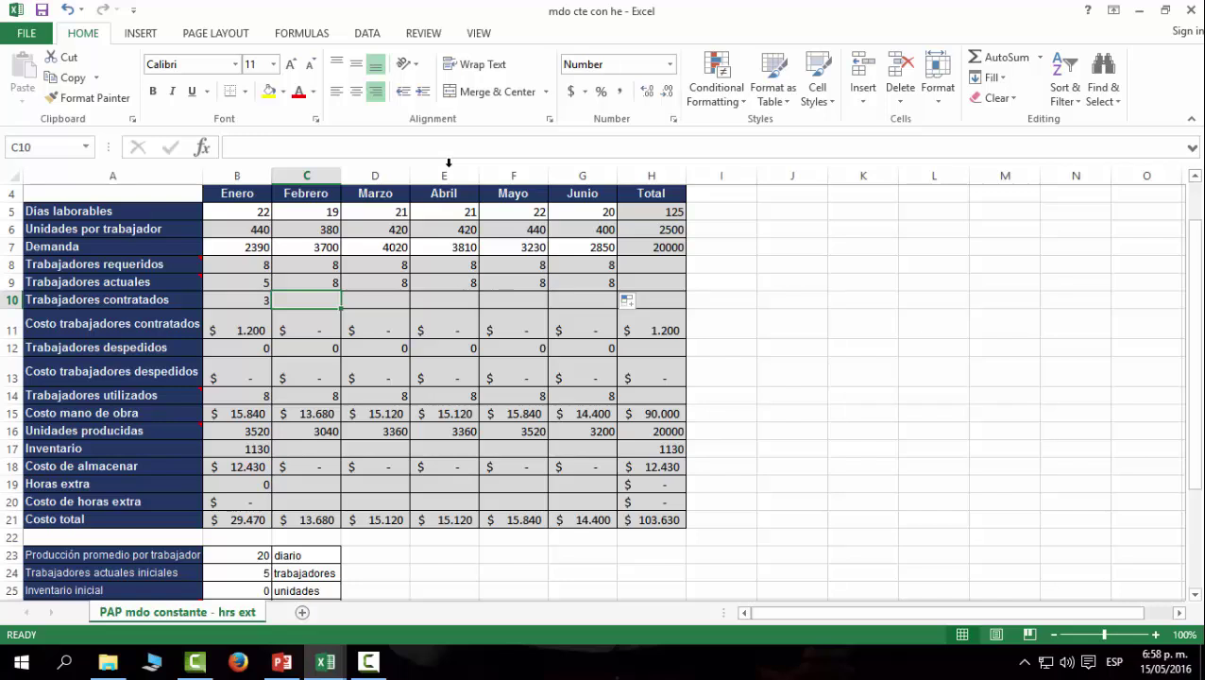
type("0")
key("Return")
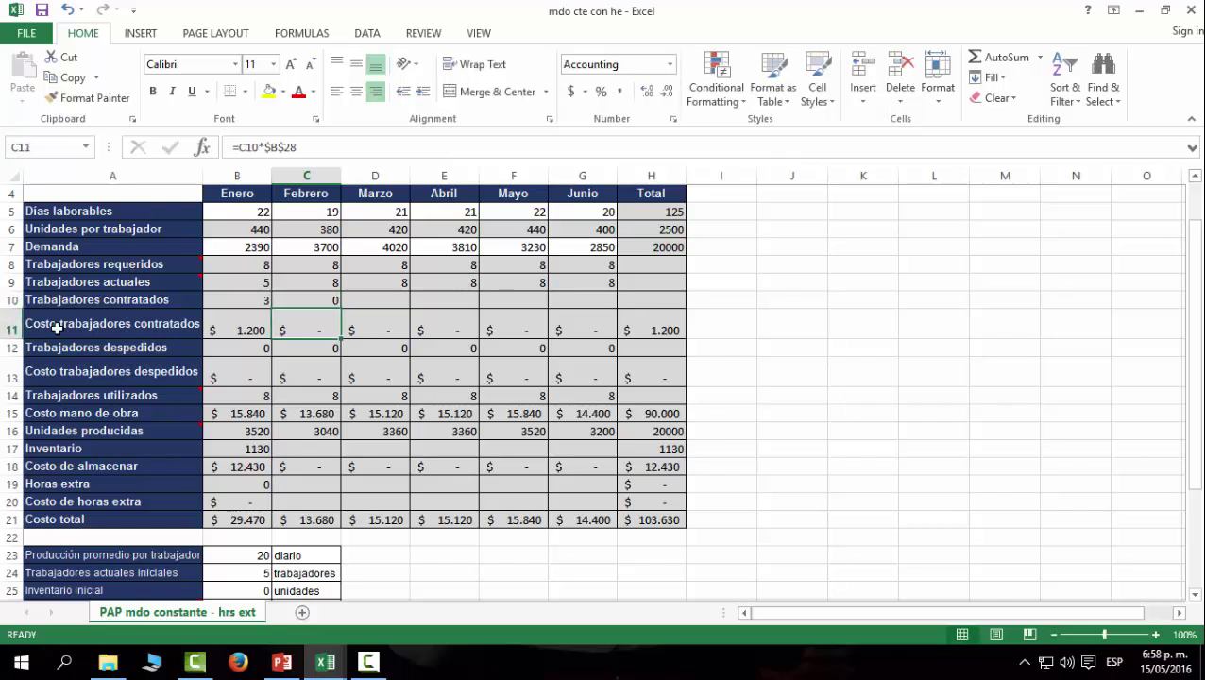
left_click(303, 300)
left_click_drag(341, 309, 581, 307)
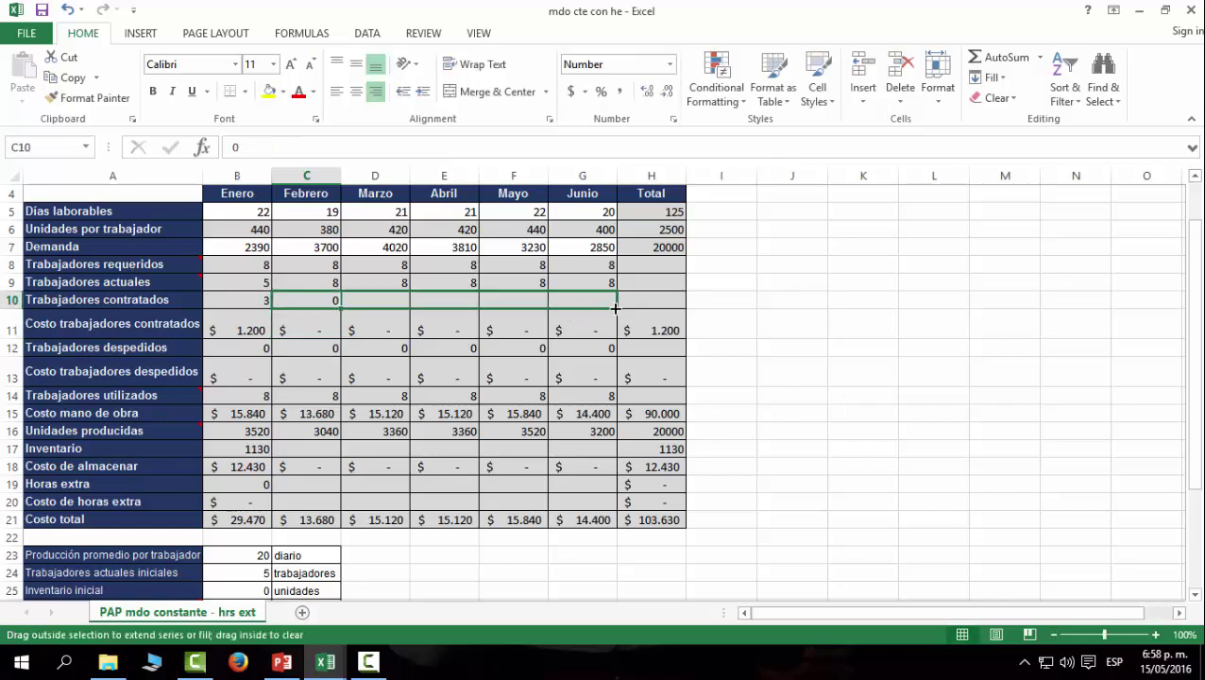
After selecting the inventory and overtime hours rows, enter 0 in C17 for February's inventory
left_click(312, 454)
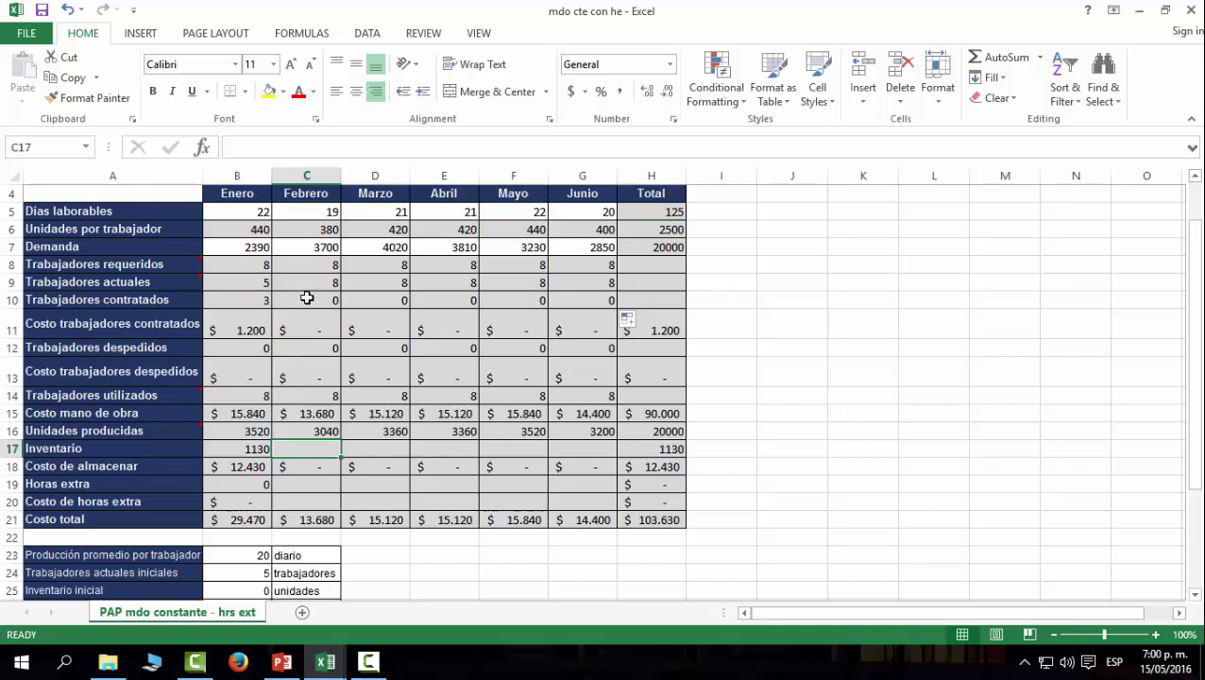
left_click_drag(112, 454, 576, 453)
left_click(72, 483)
left_click_drag(318, 486, 587, 485)
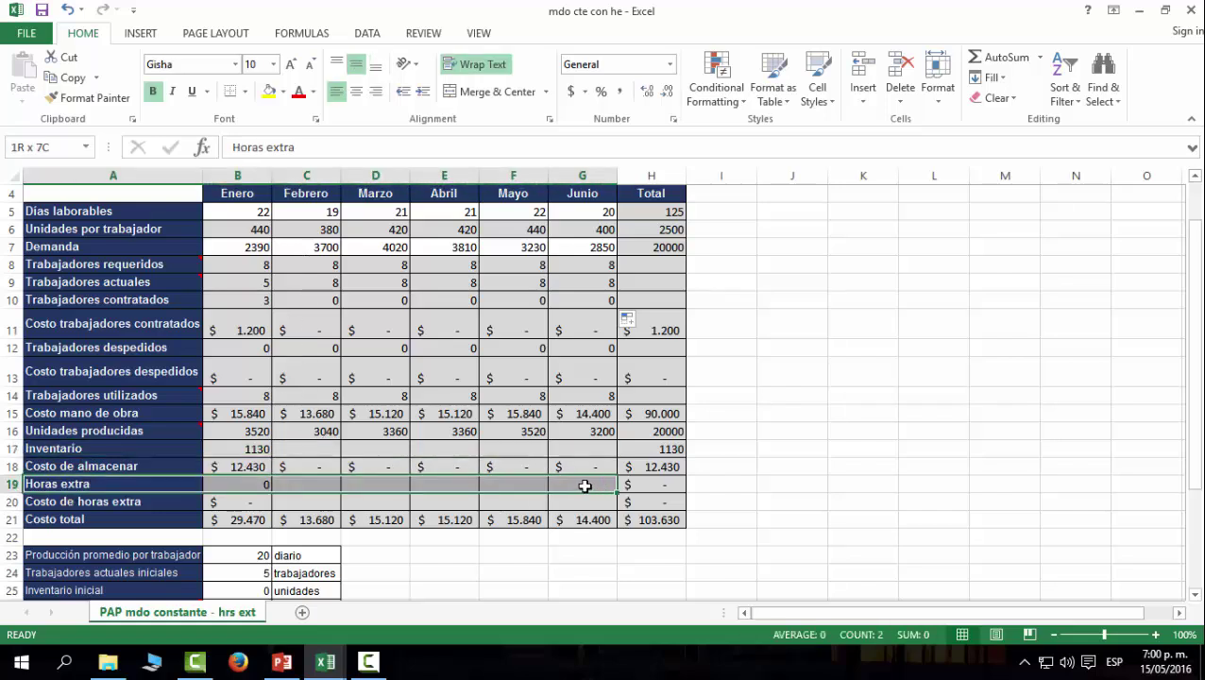
left_click(317, 452)
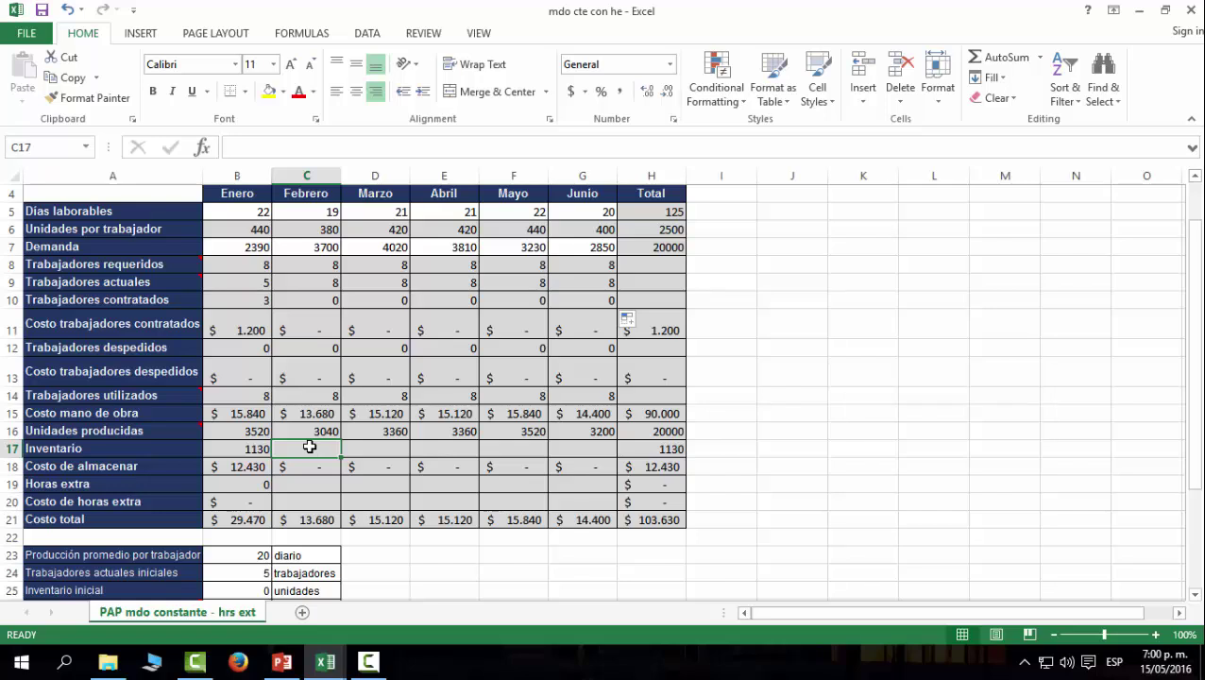
type("0")
key("Return")
key("Return")
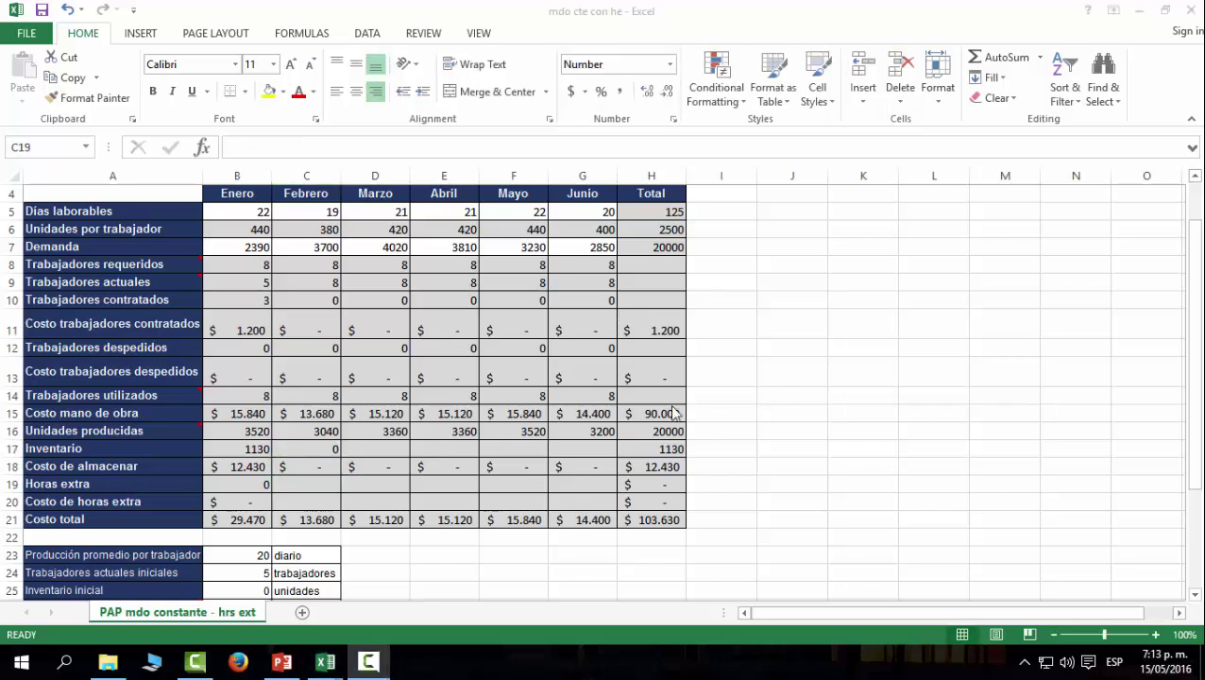
left_click(307, 485)
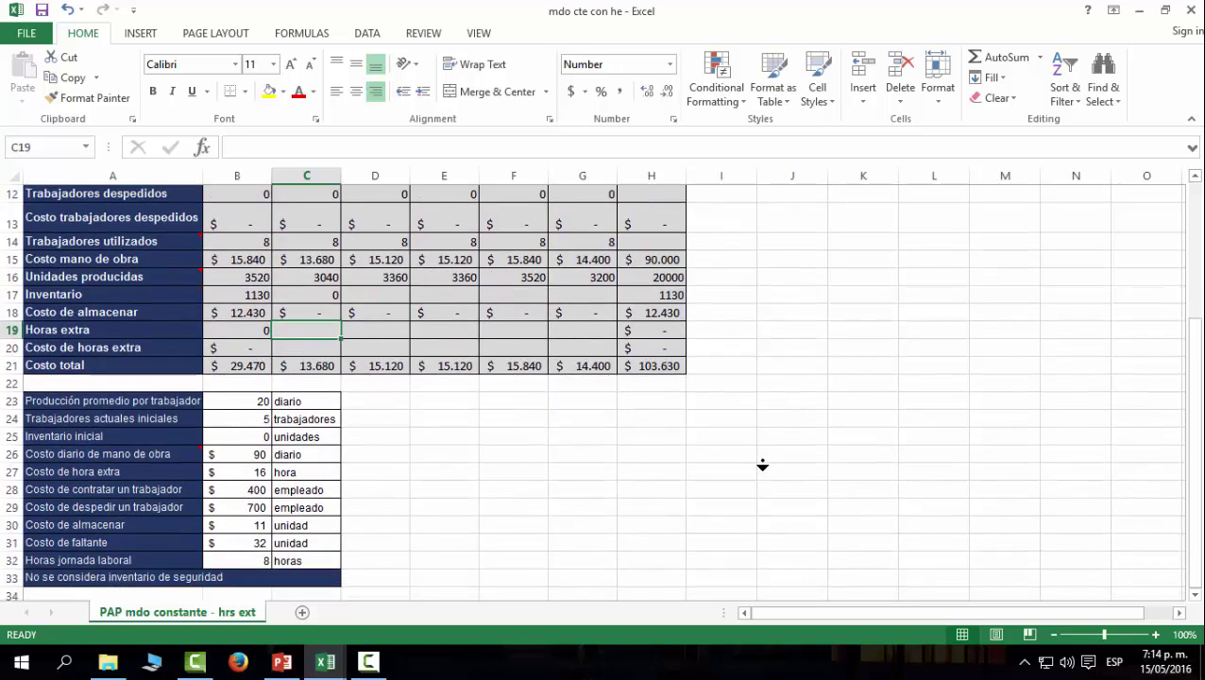
left_click(255, 404)
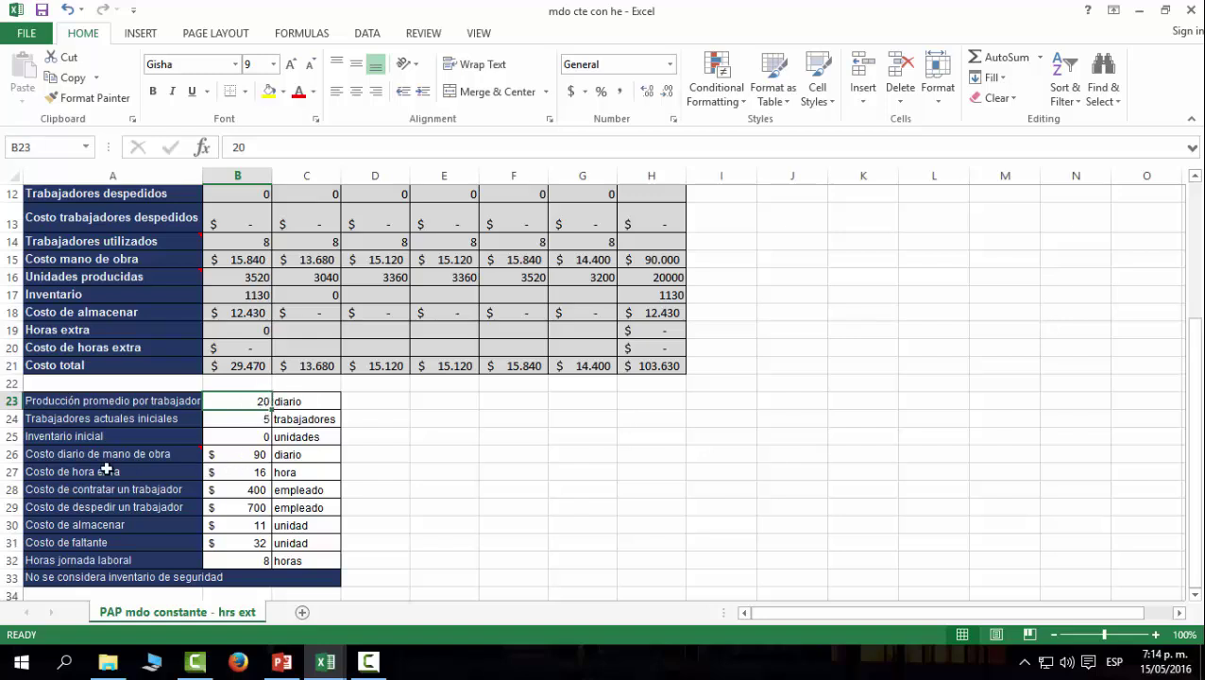
left_click(224, 455)
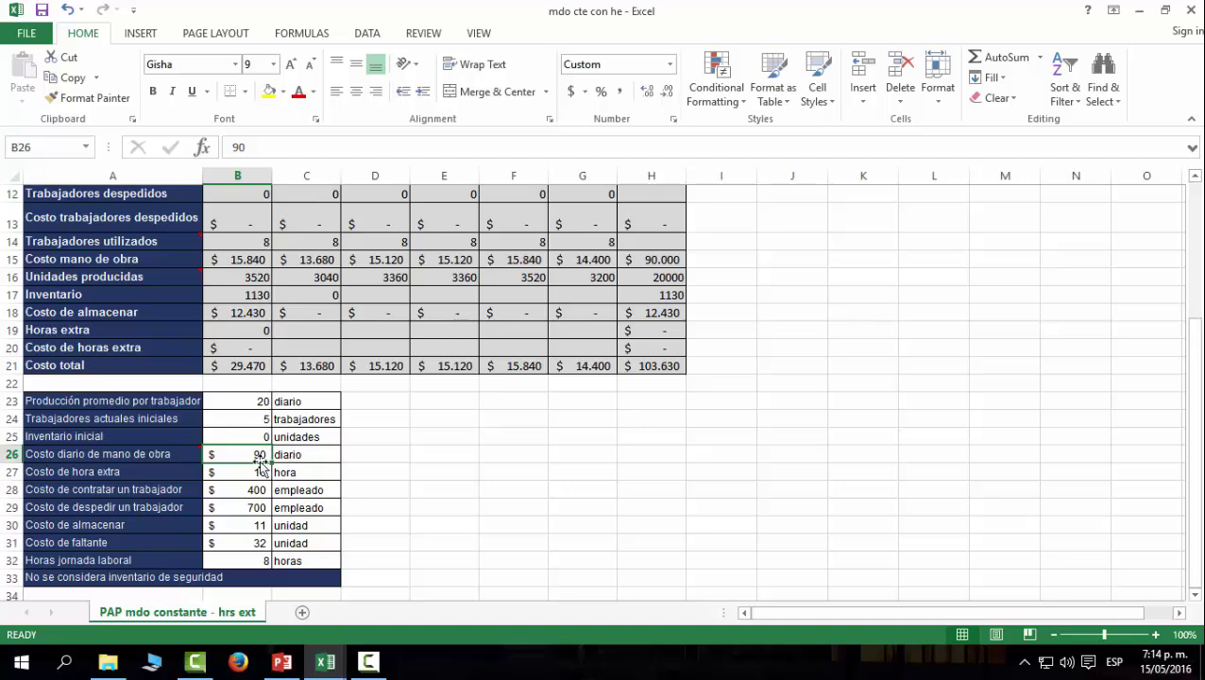
scroll(463, 434, "up", 2)
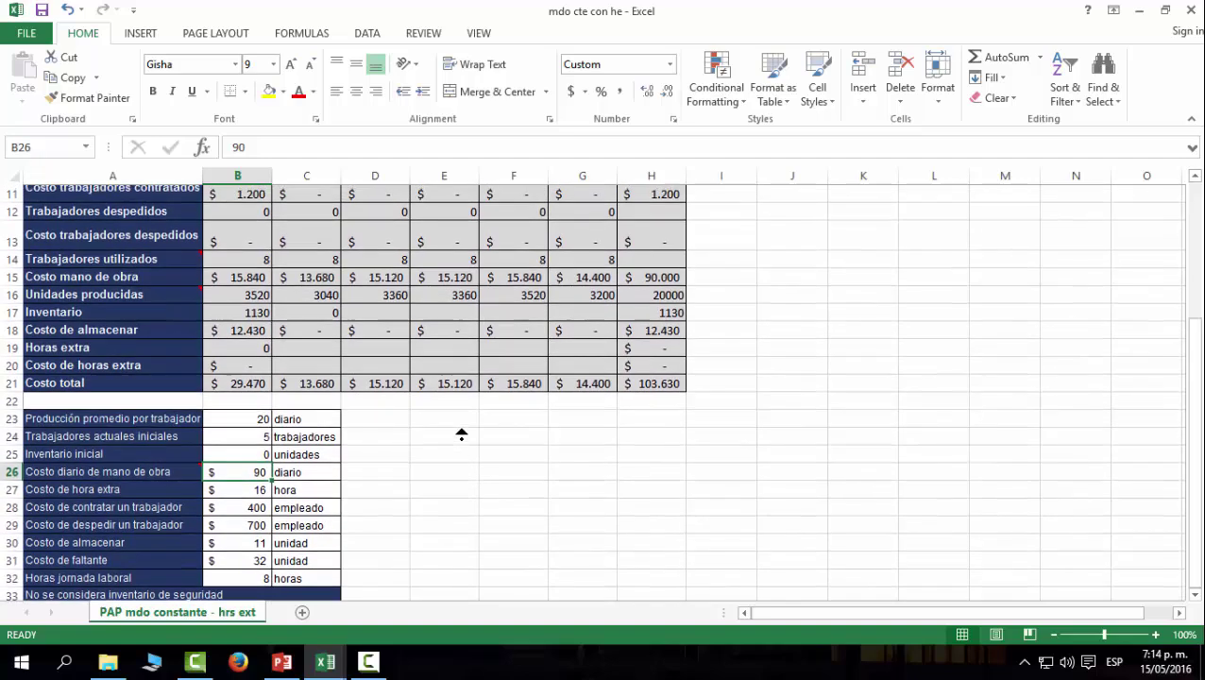
scroll(462, 433, "up", 2)
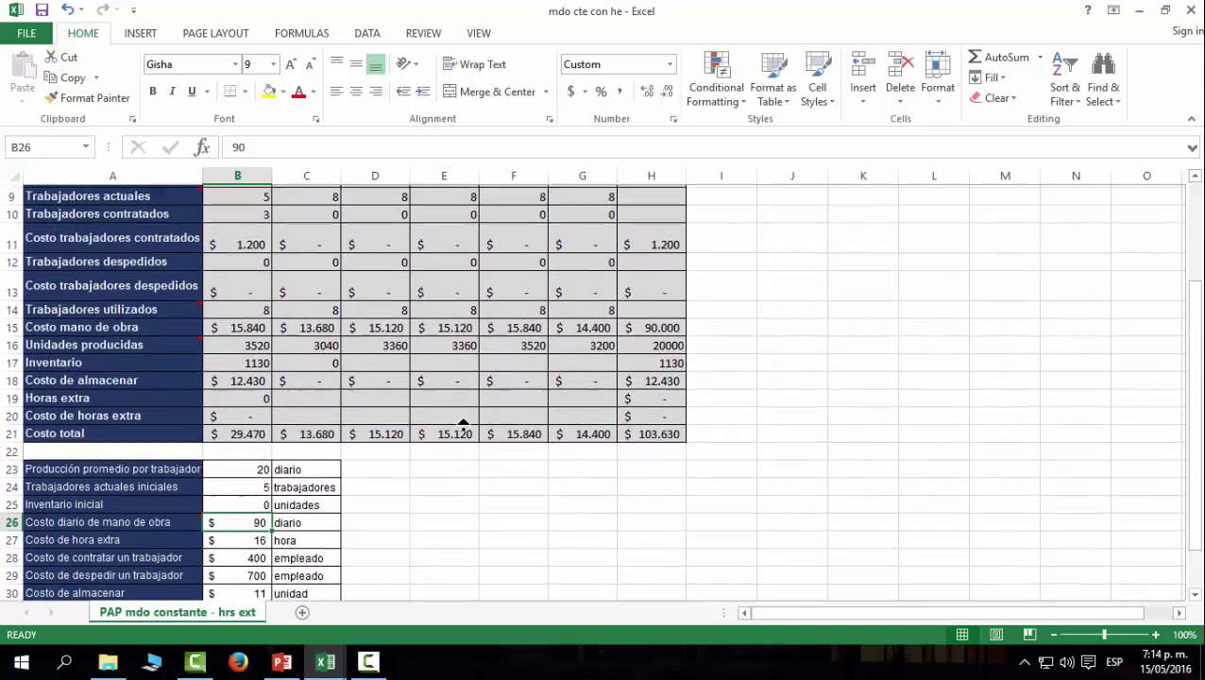
left_click_drag(1195, 417, 1195, 404)
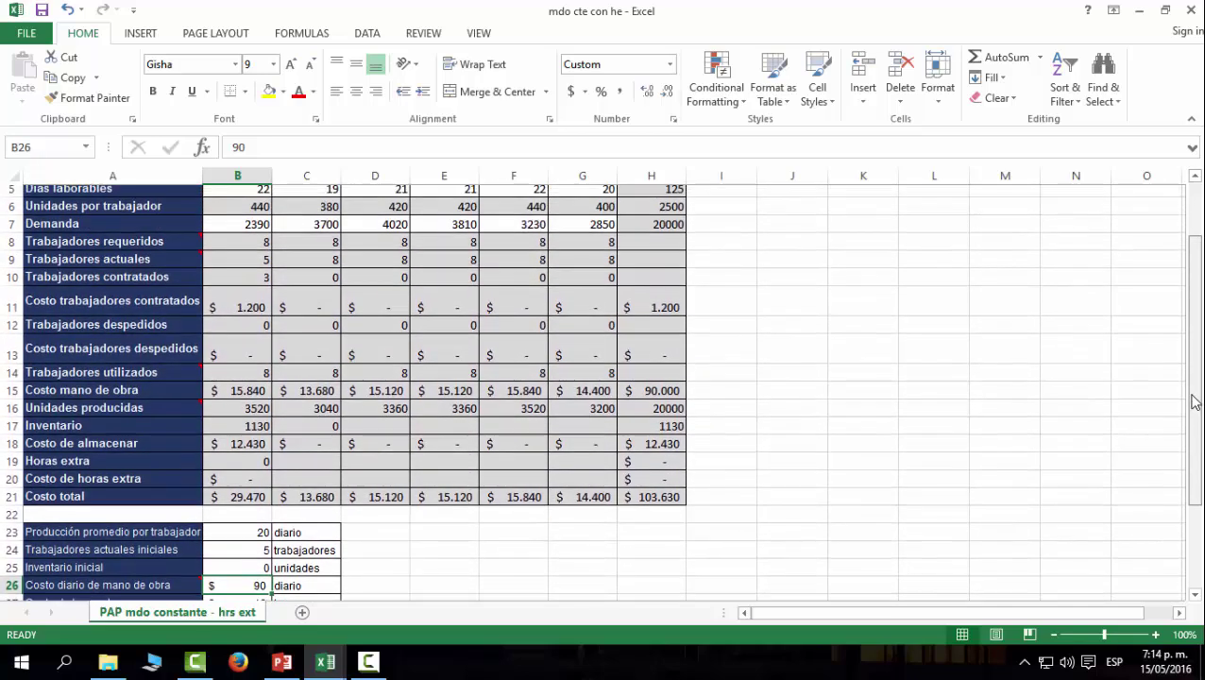
left_click_drag(1195, 403, 1199, 444)
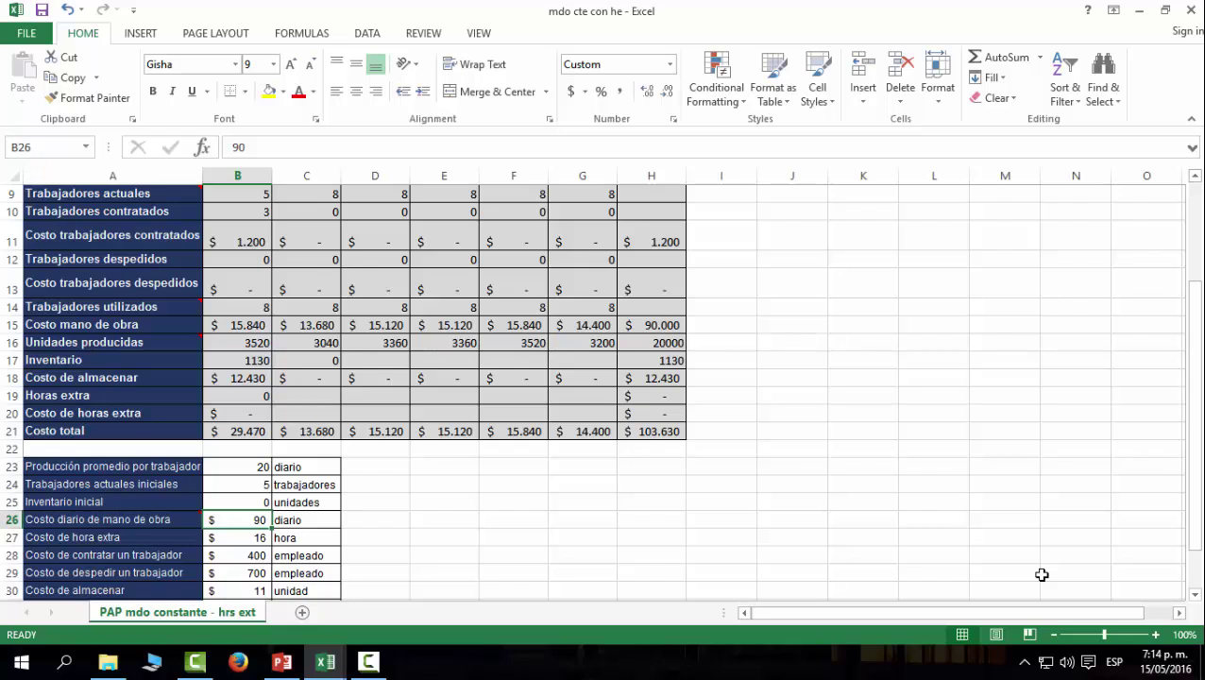
left_click(318, 403)
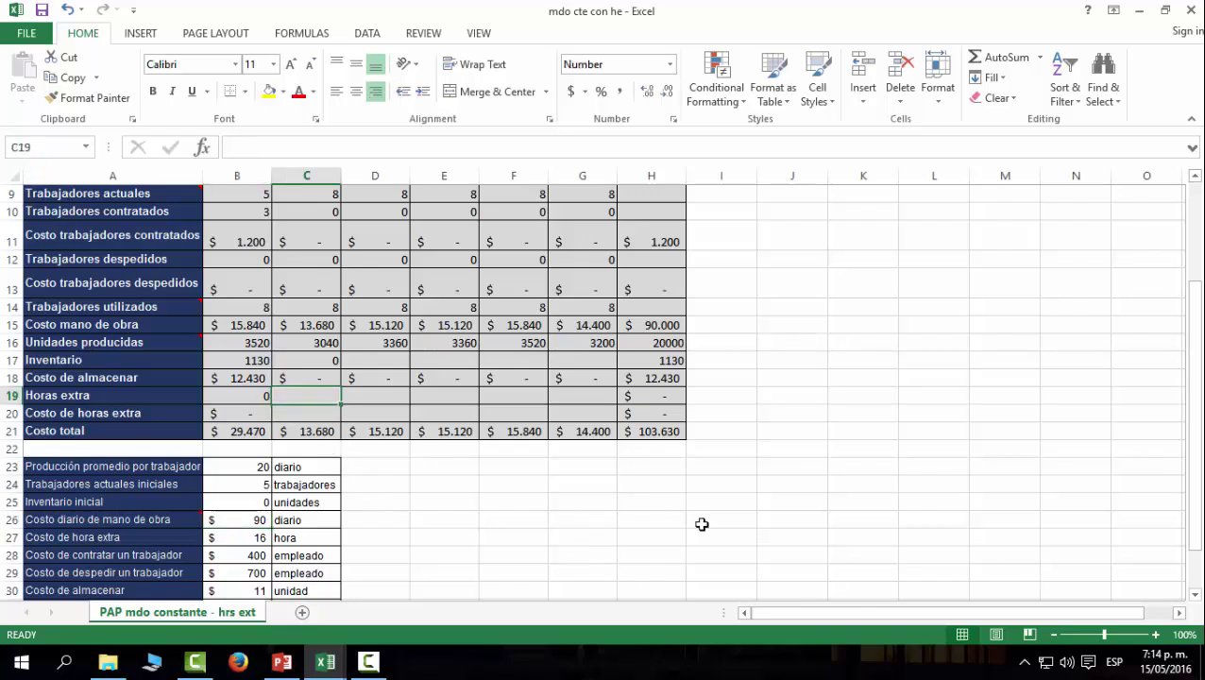
scroll(646, 519, "down", 1)
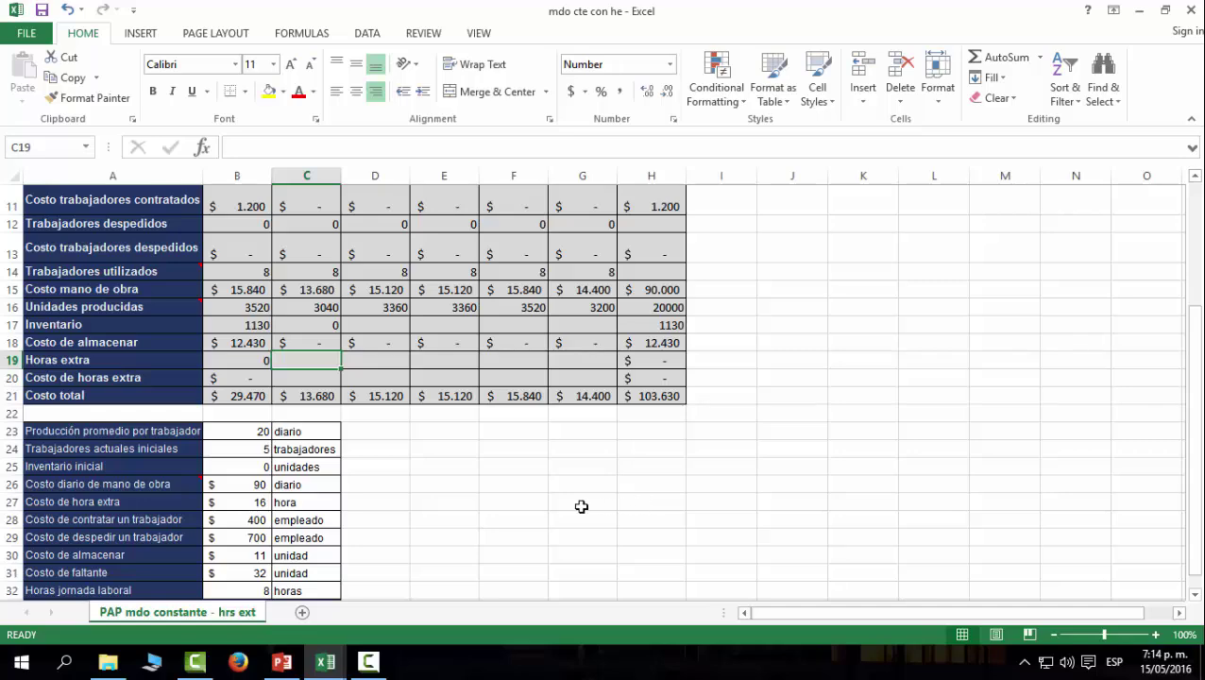
scroll(577, 506, "down", 1)
scroll(565, 507, "down", 1)
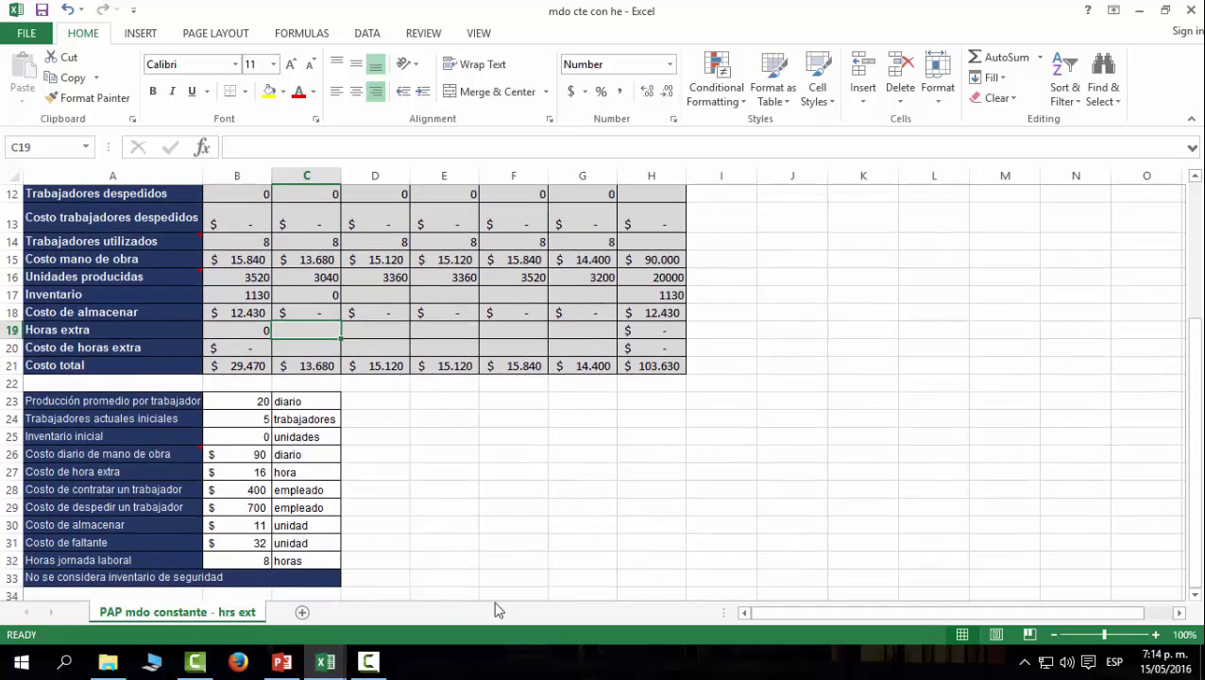
left_click(248, 473)
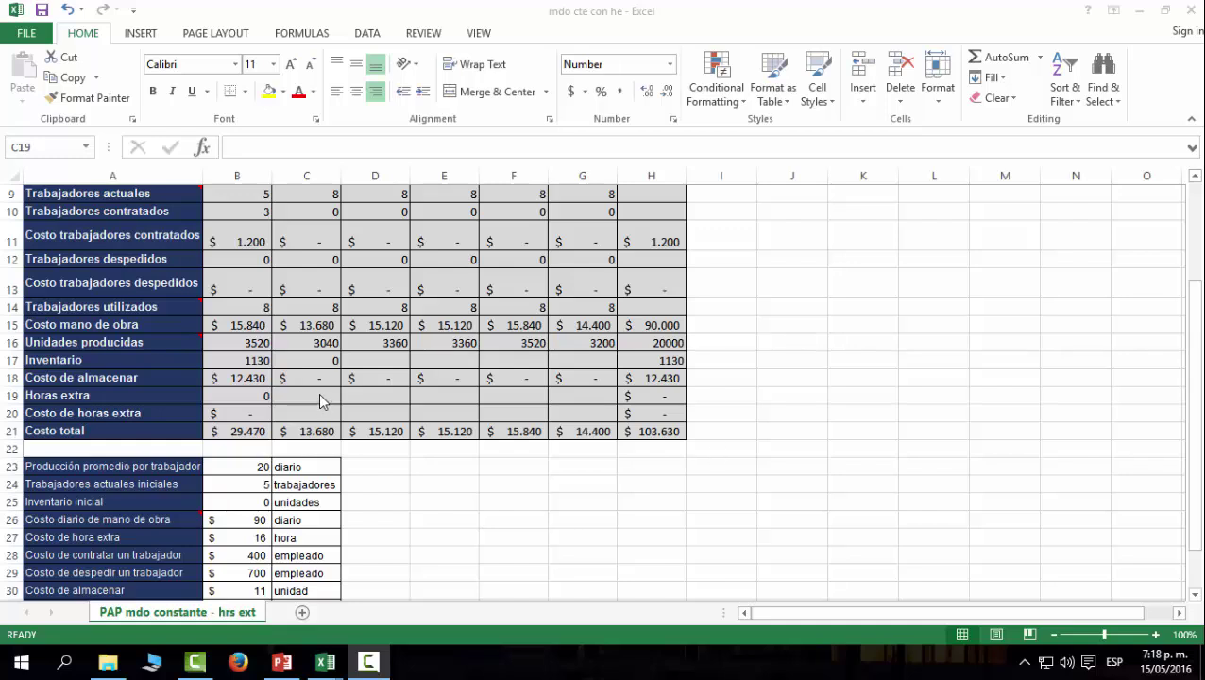
Review the units produced formula in C16 and the inventory formula in B17
left_click(329, 342)
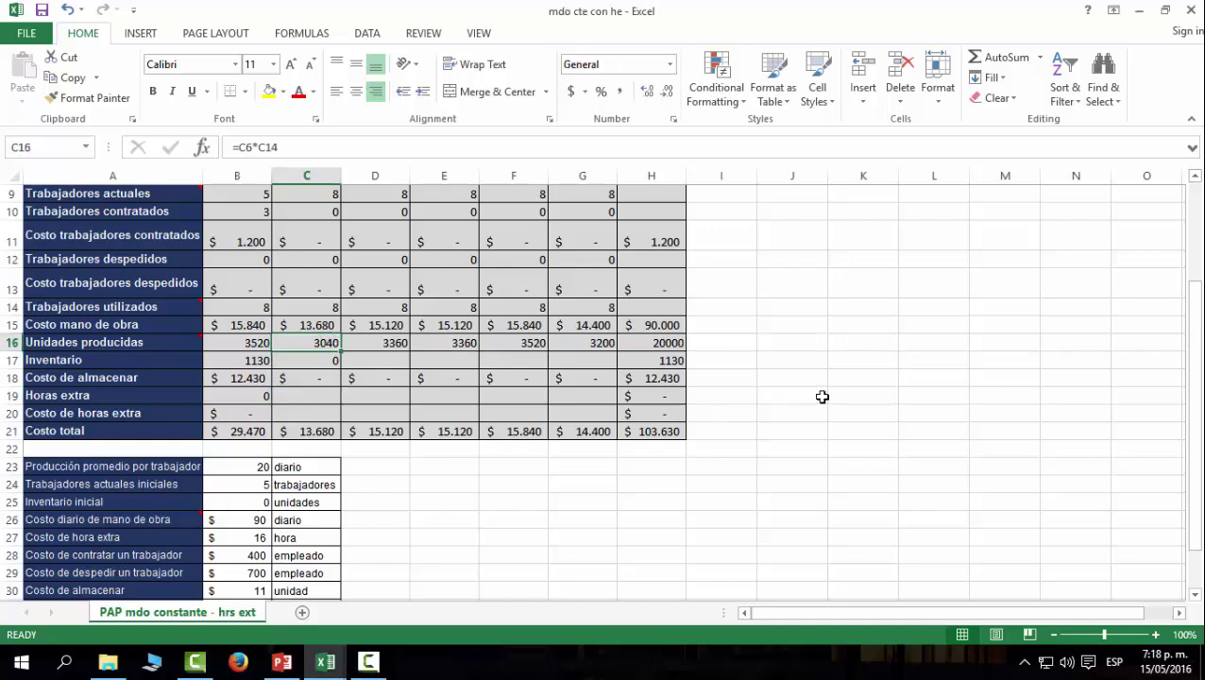
double_click(317, 342)
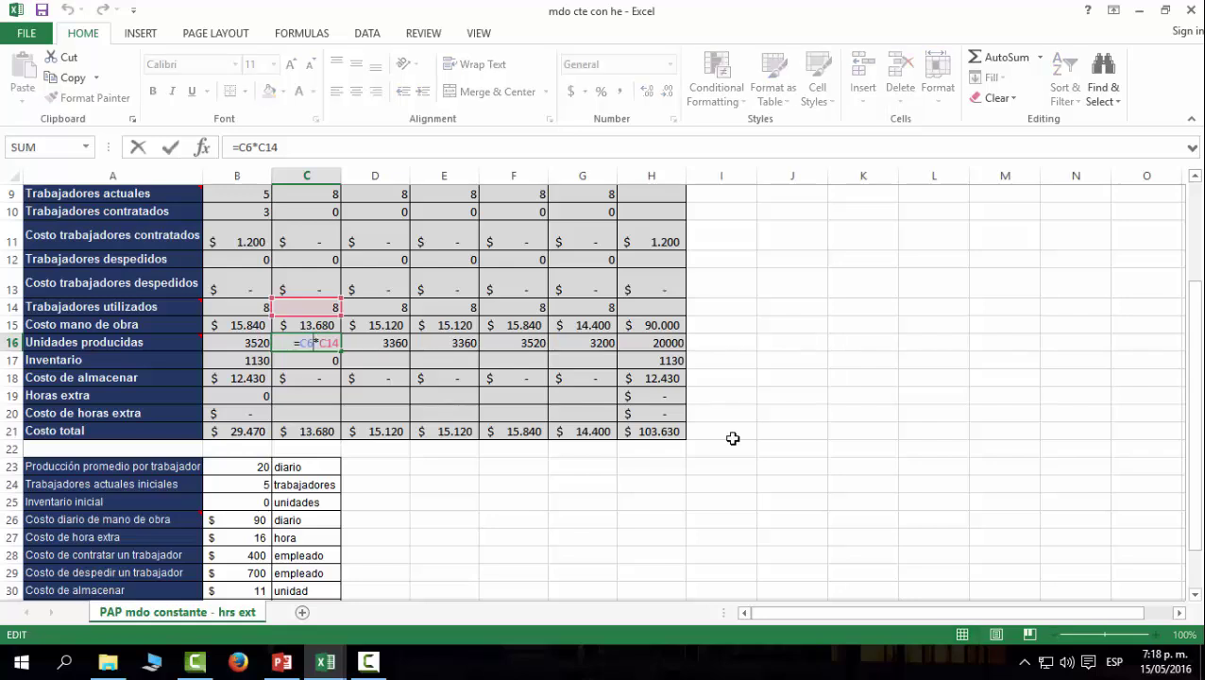
key("Return")
left_click(238, 360)
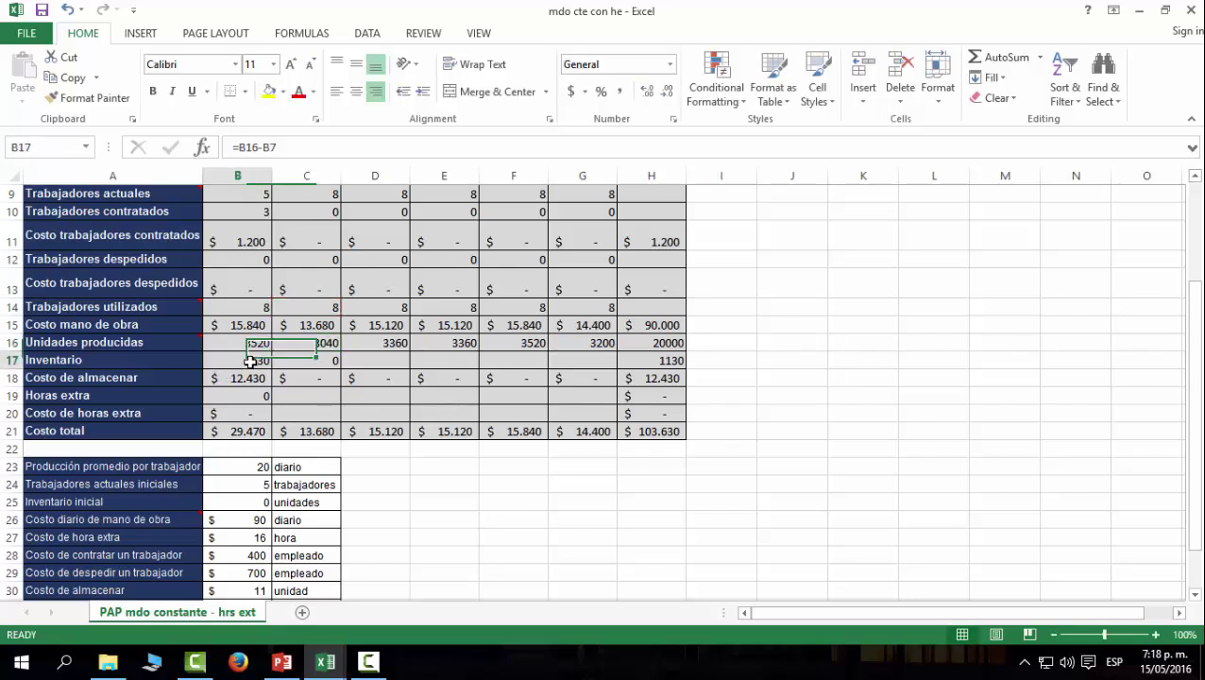
left_click(315, 342)
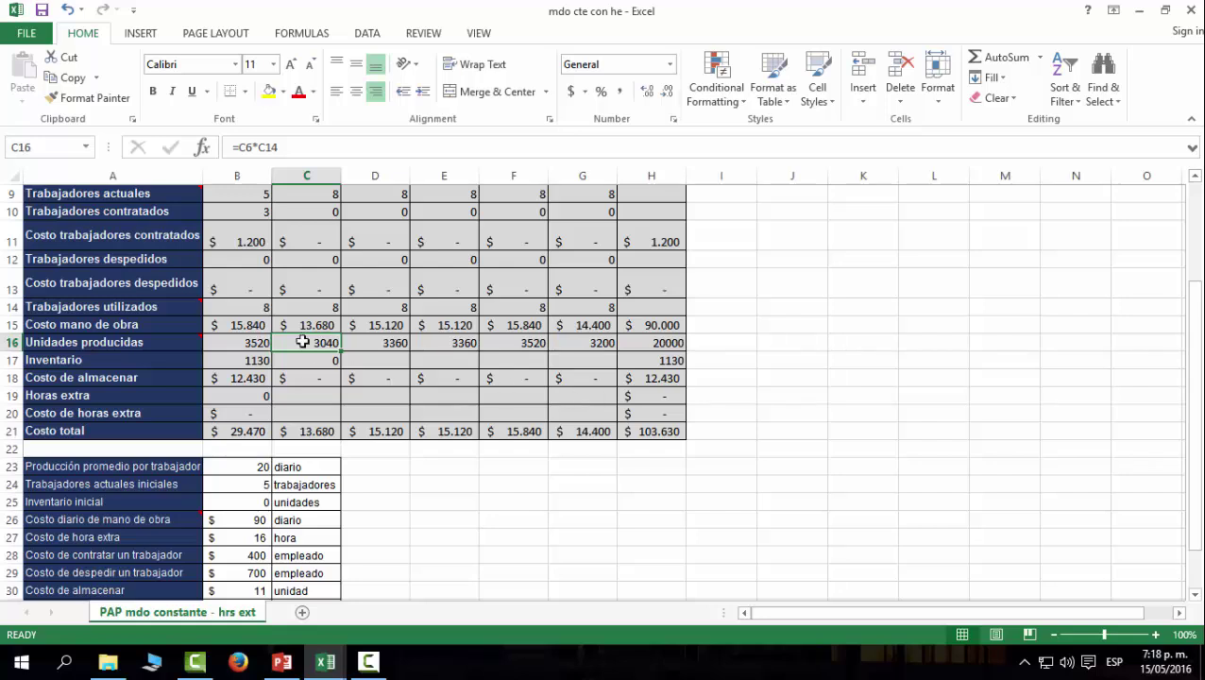
left_click_drag(162, 342, 586, 342)
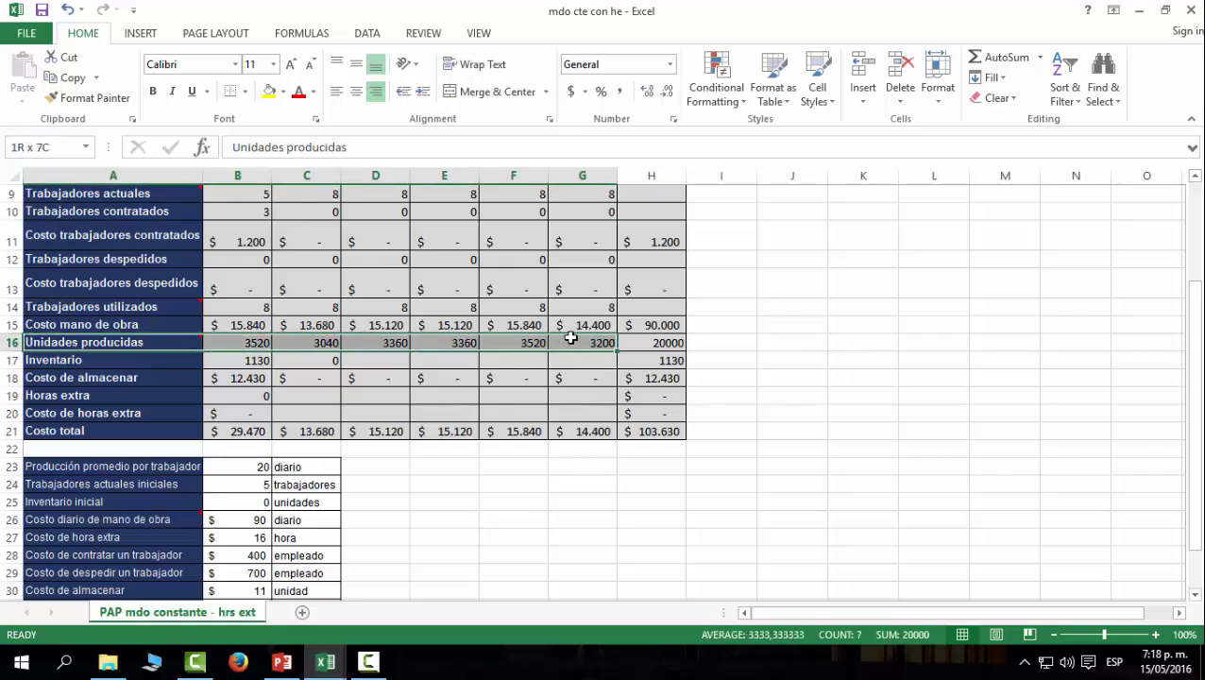
left_click(252, 362)
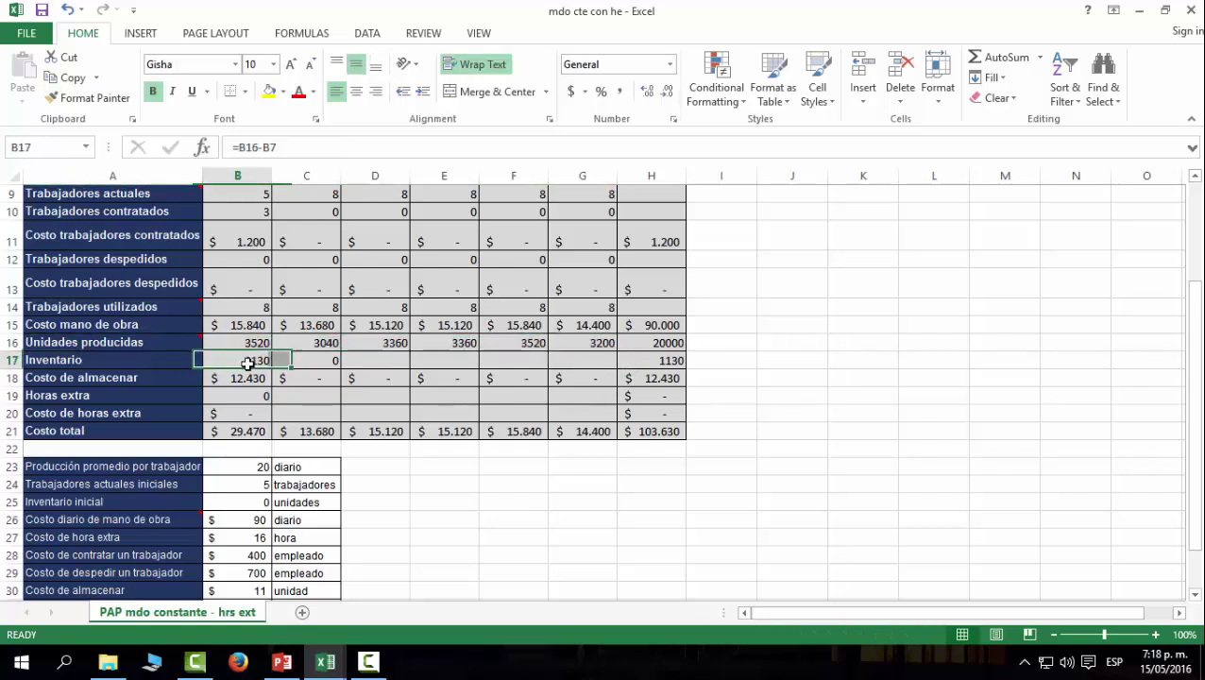
left_click(322, 343)
Change C16 to =C6*C14+B17 and copy it across to G16, giving 4170
left_click(341, 148)
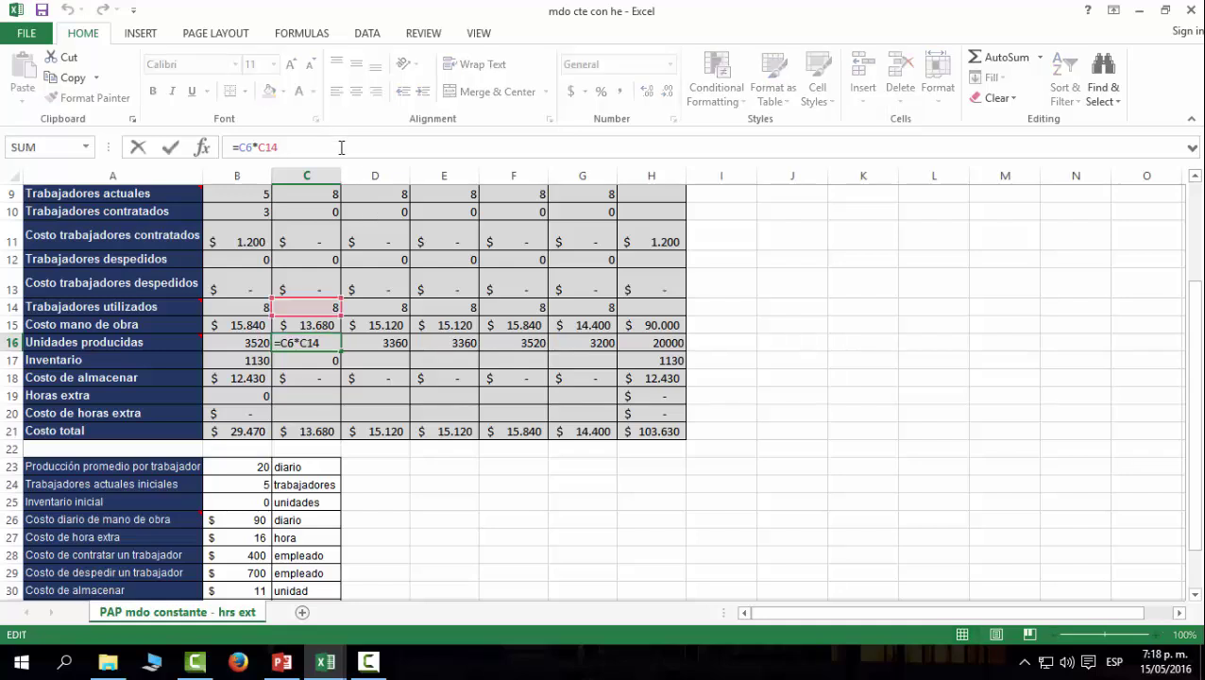
type("+")
left_click(240, 361)
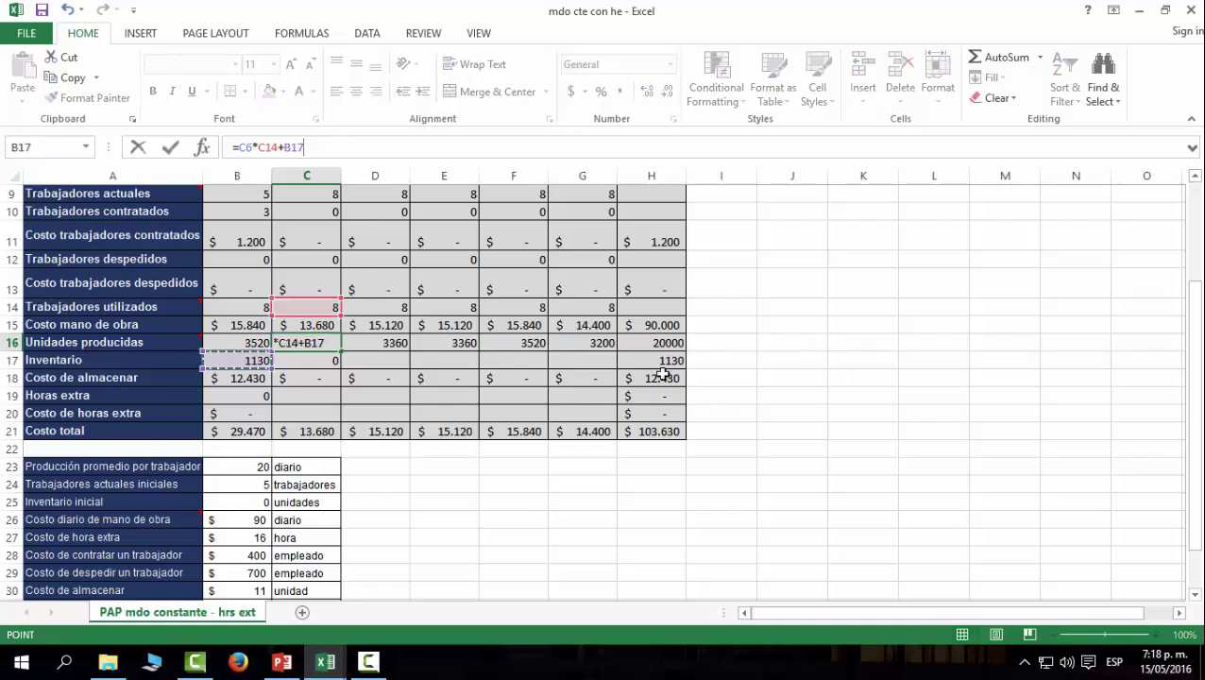
key("Return")
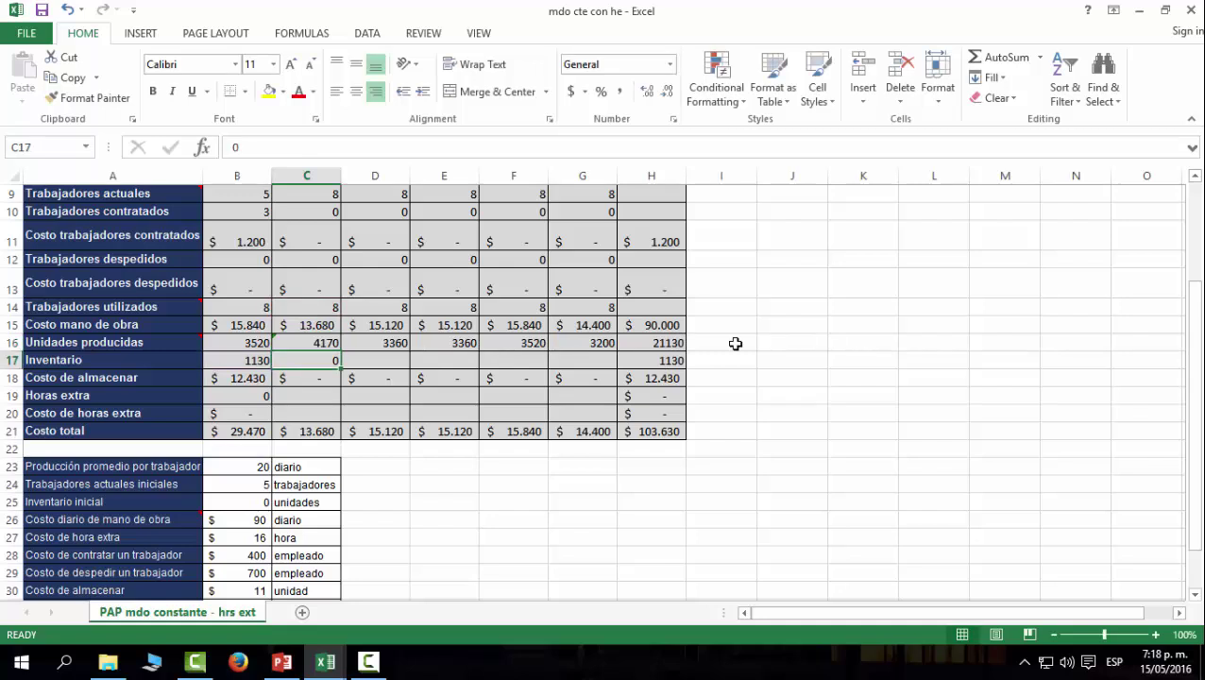
left_click(323, 343)
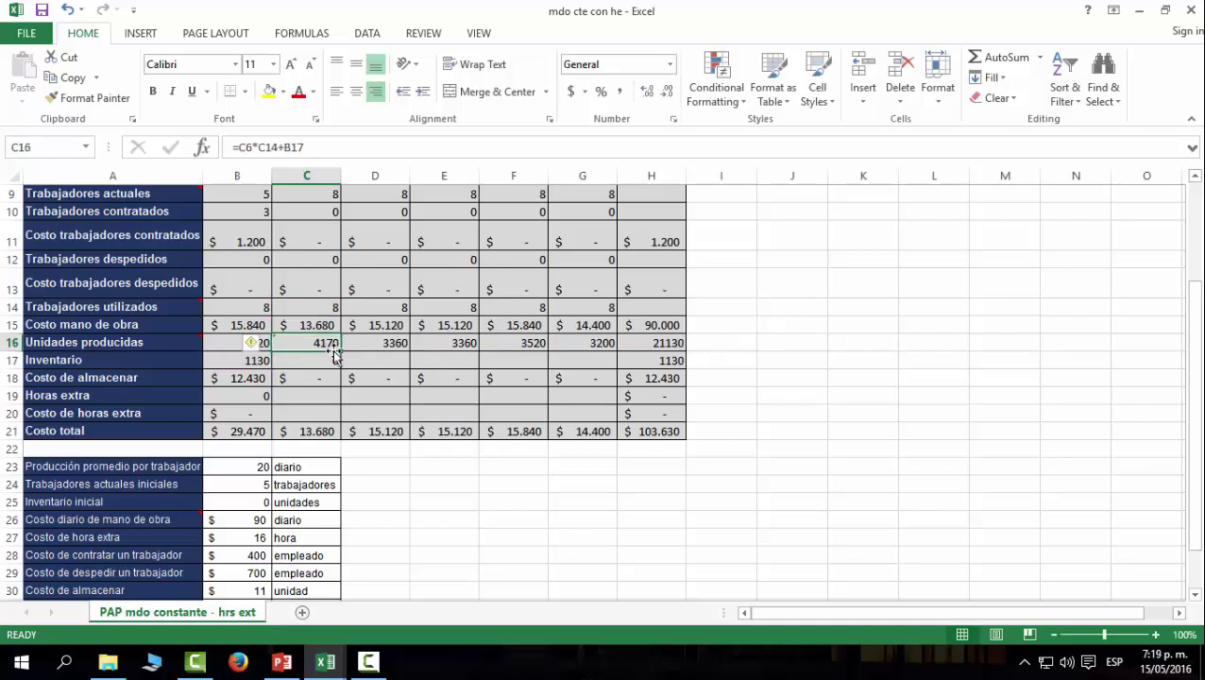
left_click_drag(339, 355, 615, 351)
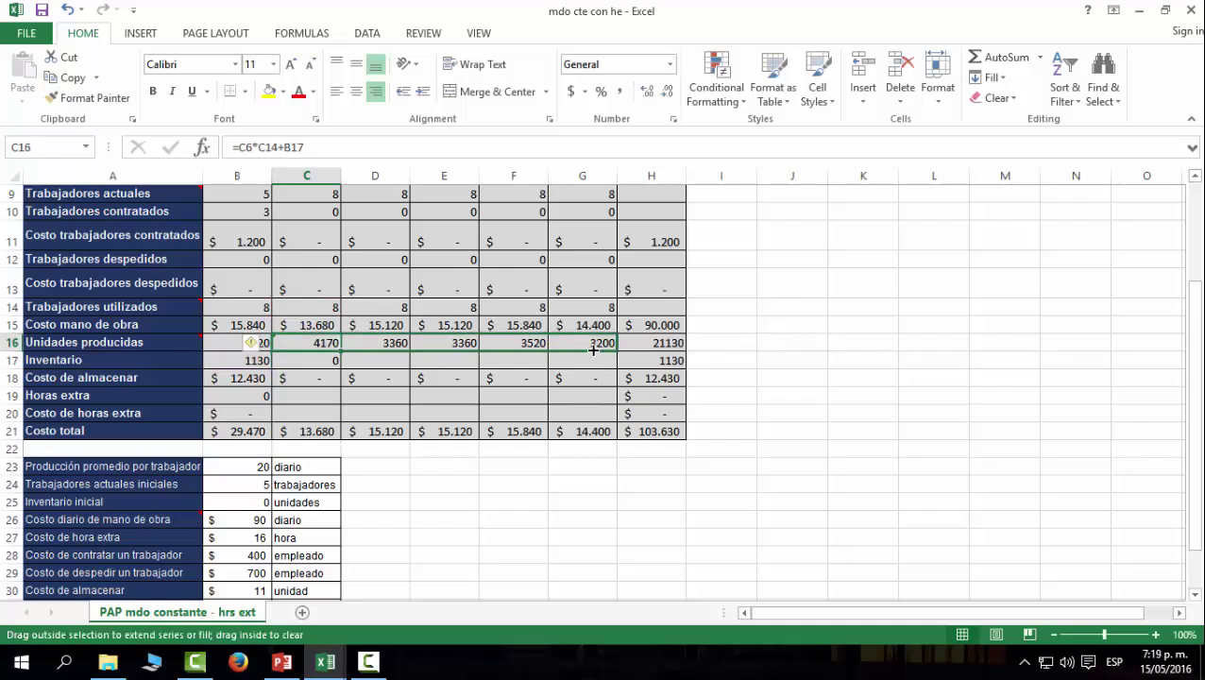
left_click(336, 359)
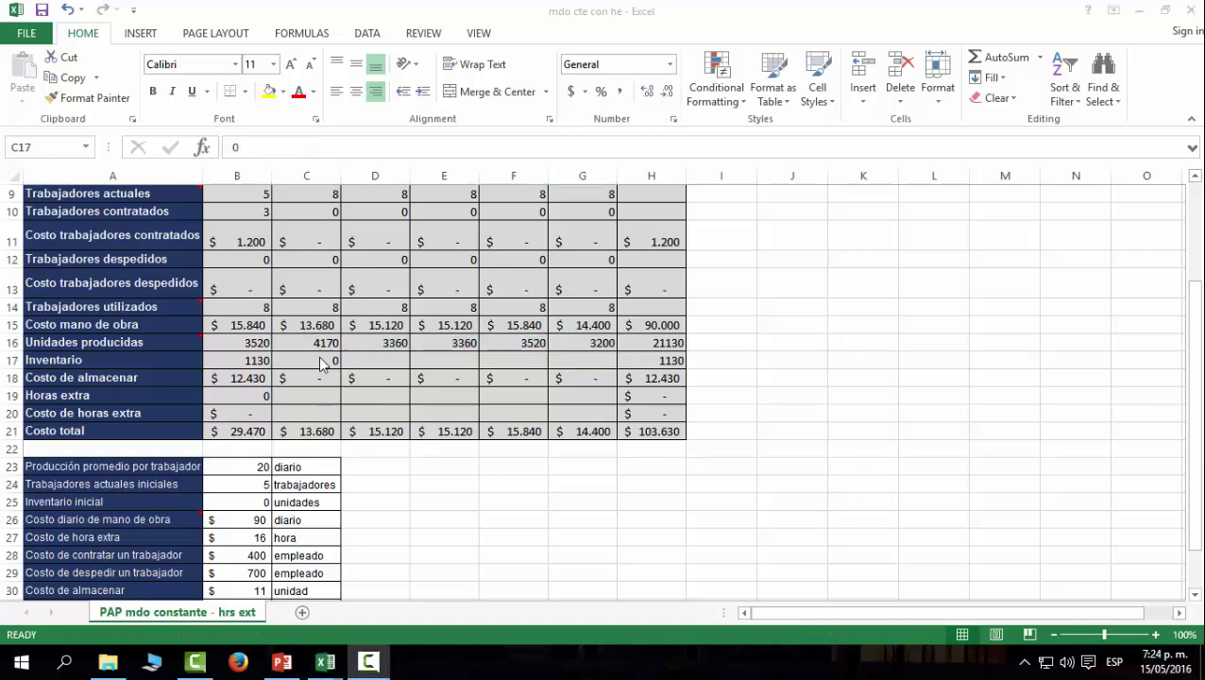
Enter February's inventory in C17 as =C16-C7, giving 470 units
left_click(319, 361)
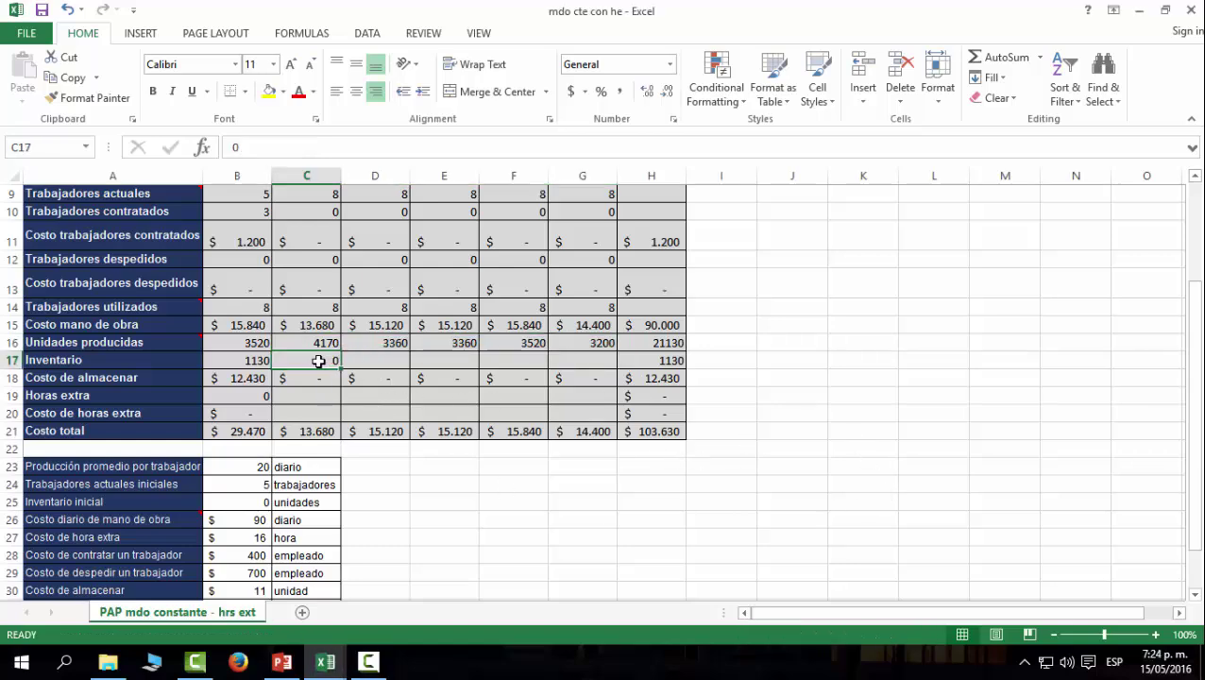
scroll(534, 509, "up", 1)
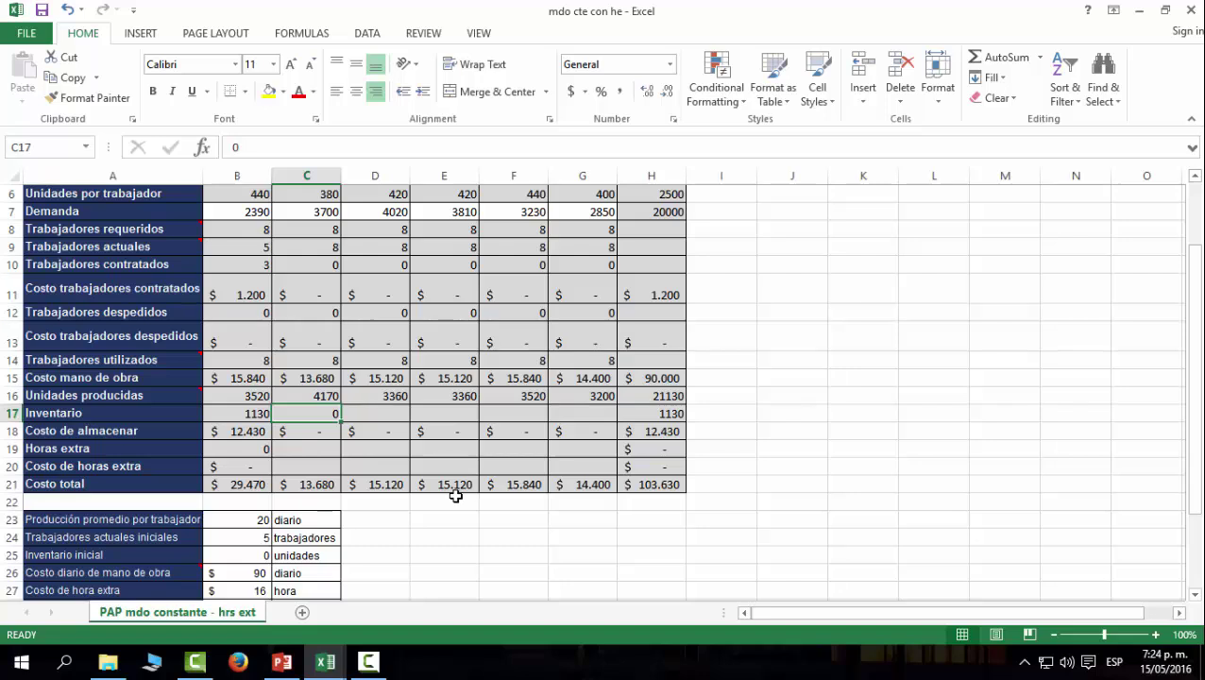
type("=")
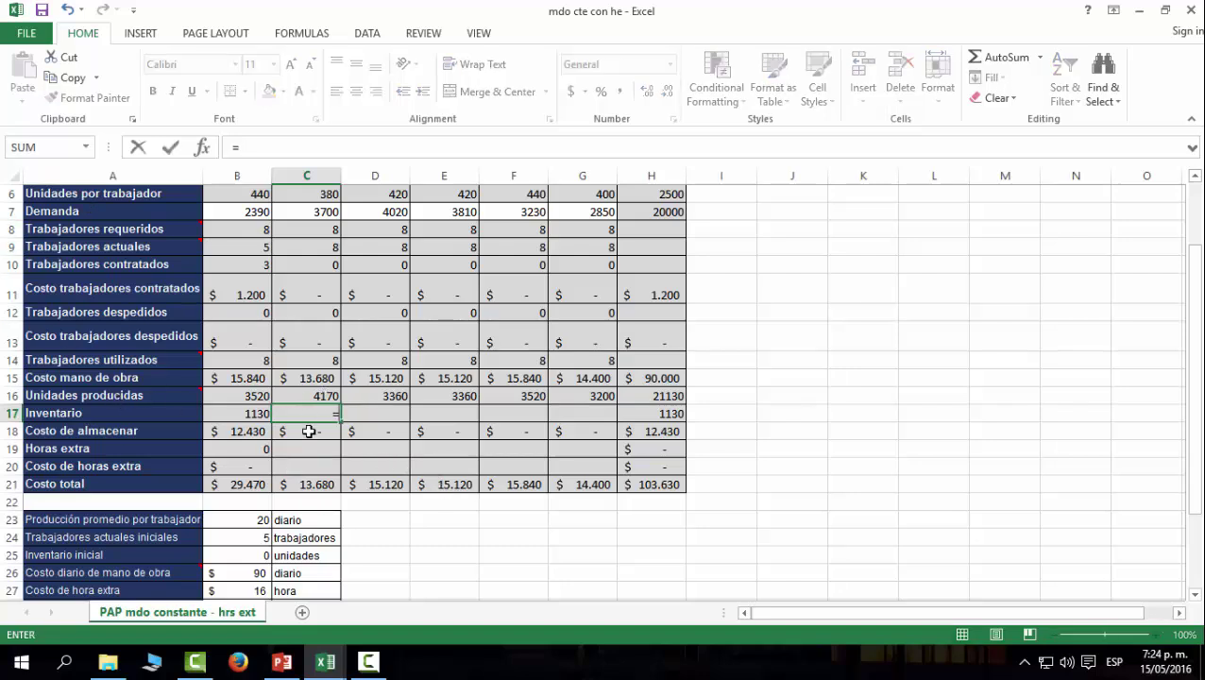
left_click(319, 397)
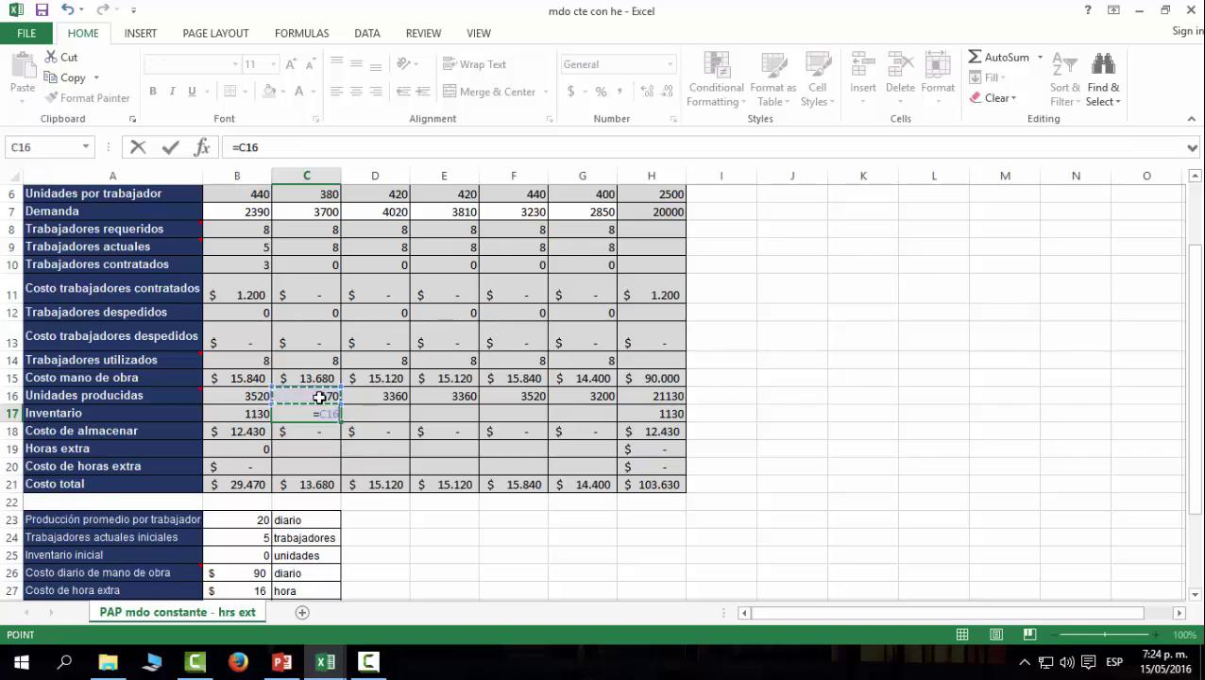
type("-")
left_click(319, 212)
key("Return")
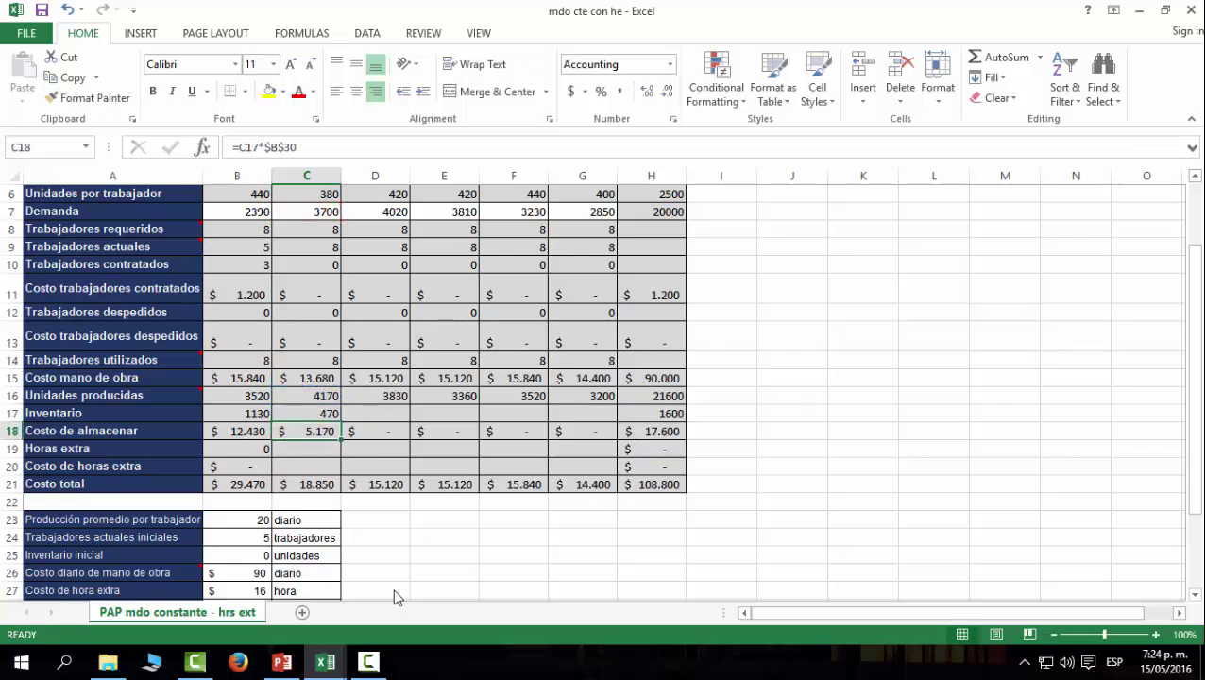
left_click(323, 413)
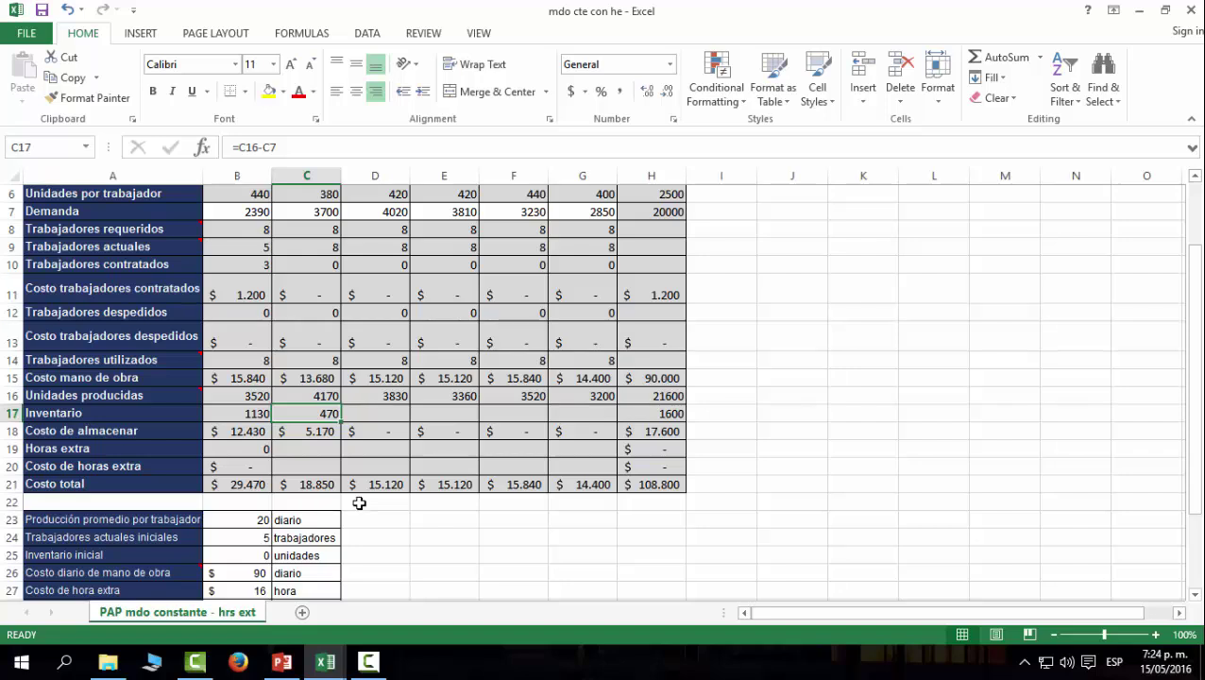
Enter 0 overtime hours in C19 and paste the overtime cost formula into C20
left_click(314, 451)
type("0")
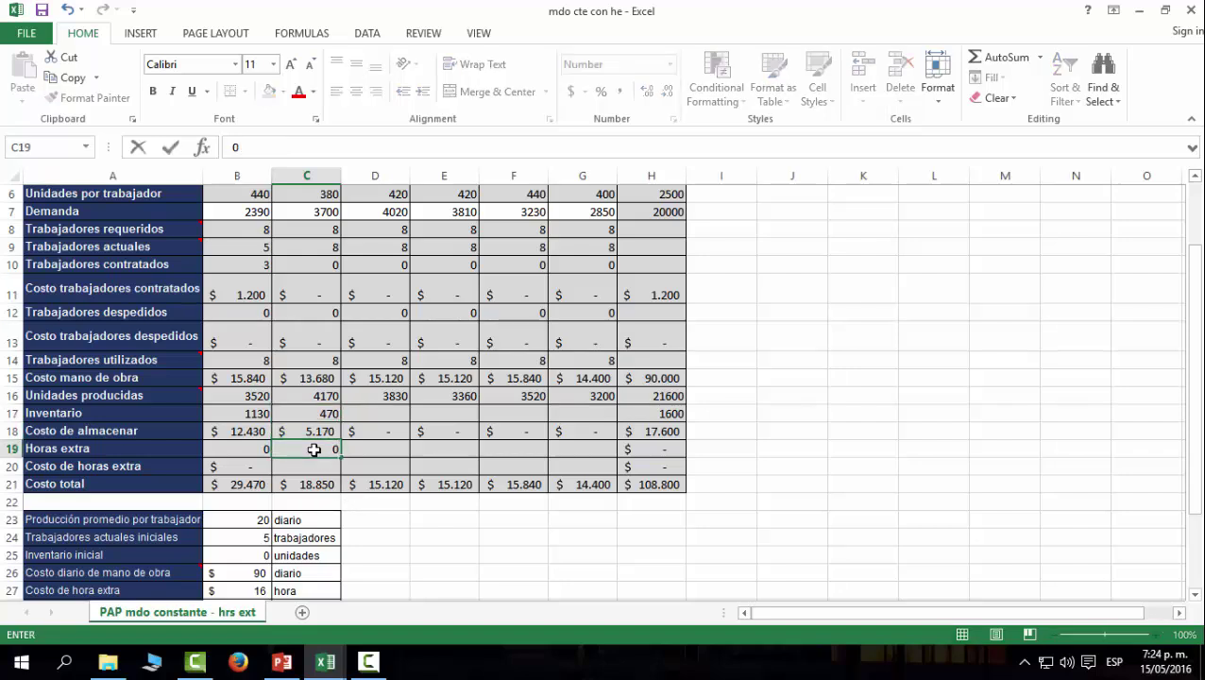
key("Return")
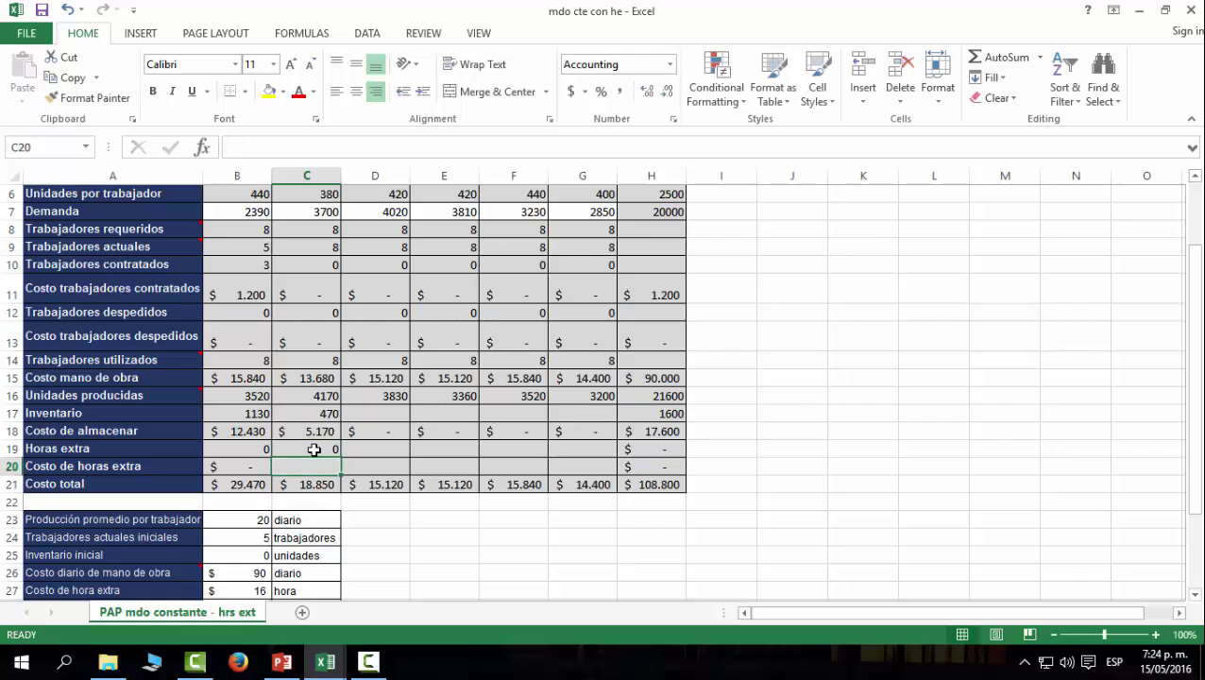
key("ctrl+v")
key("Up")
key("Up")
key("Up")
key("Right")
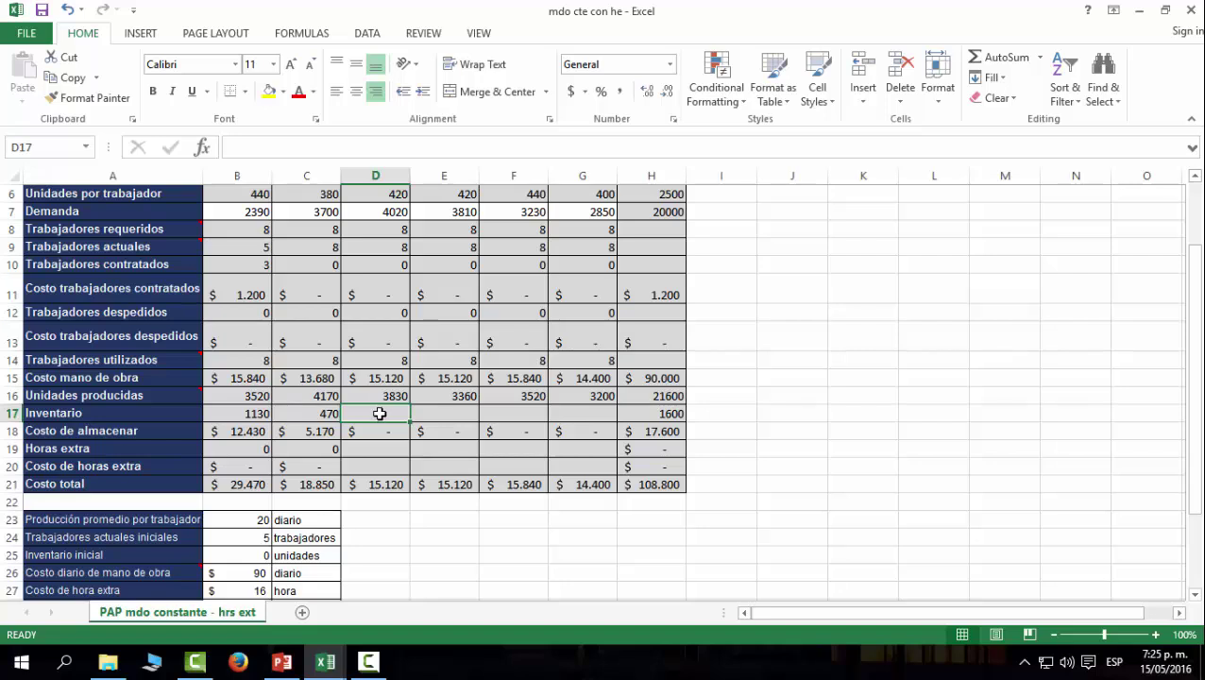
Enter 0 in D17 for March's inventory, then review D19 and the workers in D14
left_click(386, 209)
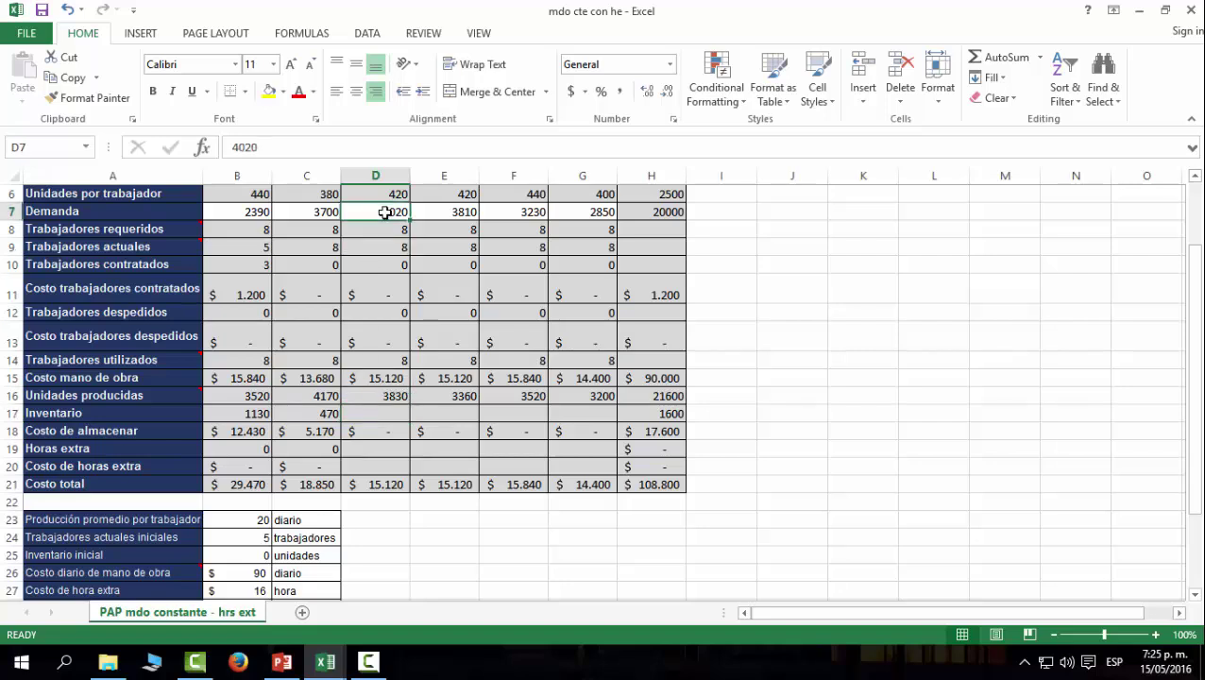
left_click(387, 429)
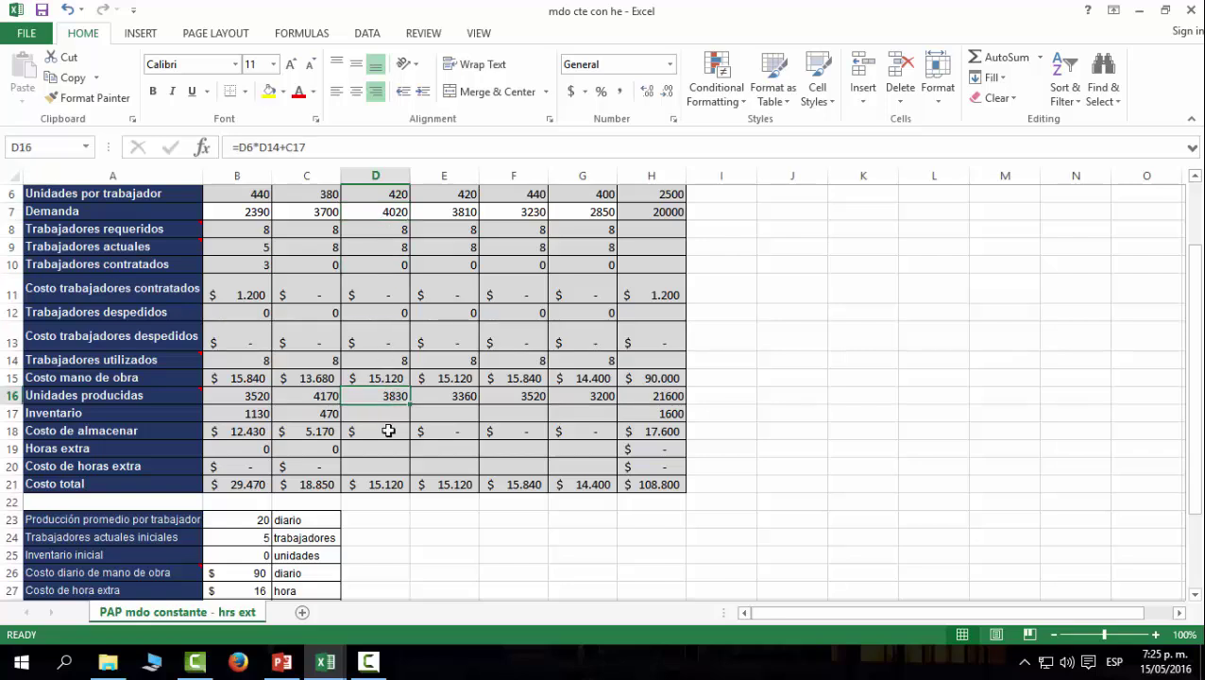
left_click(387, 413)
type("0")
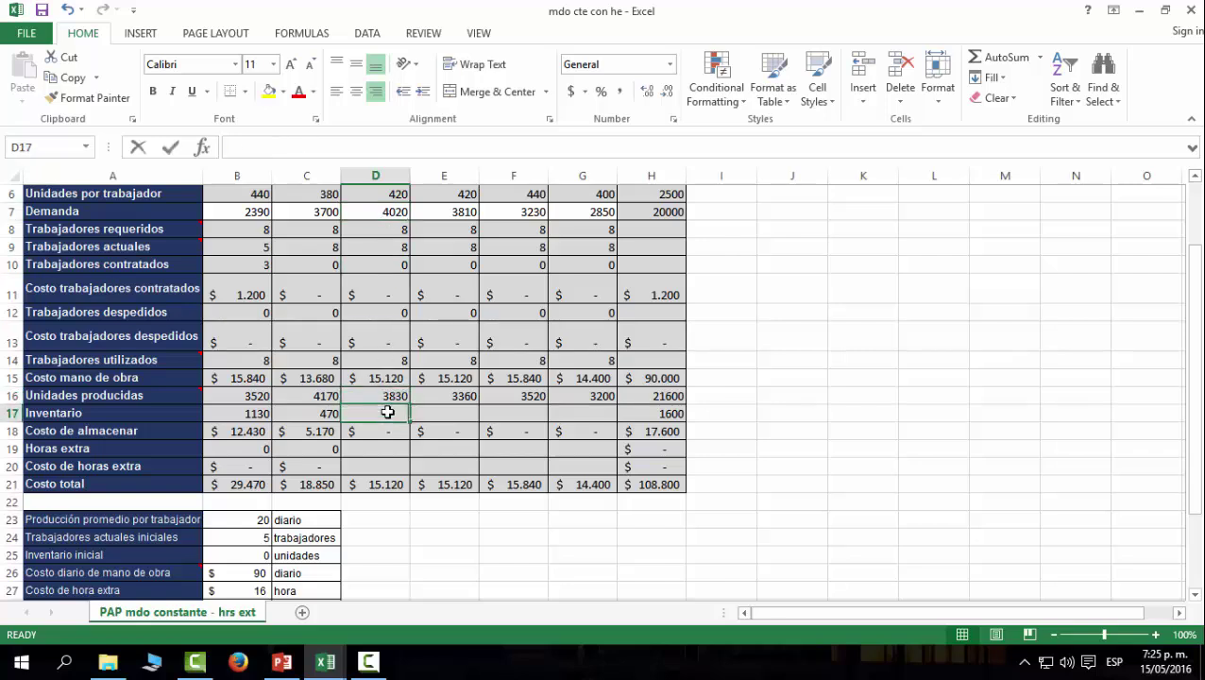
key("Return")
key("Return")
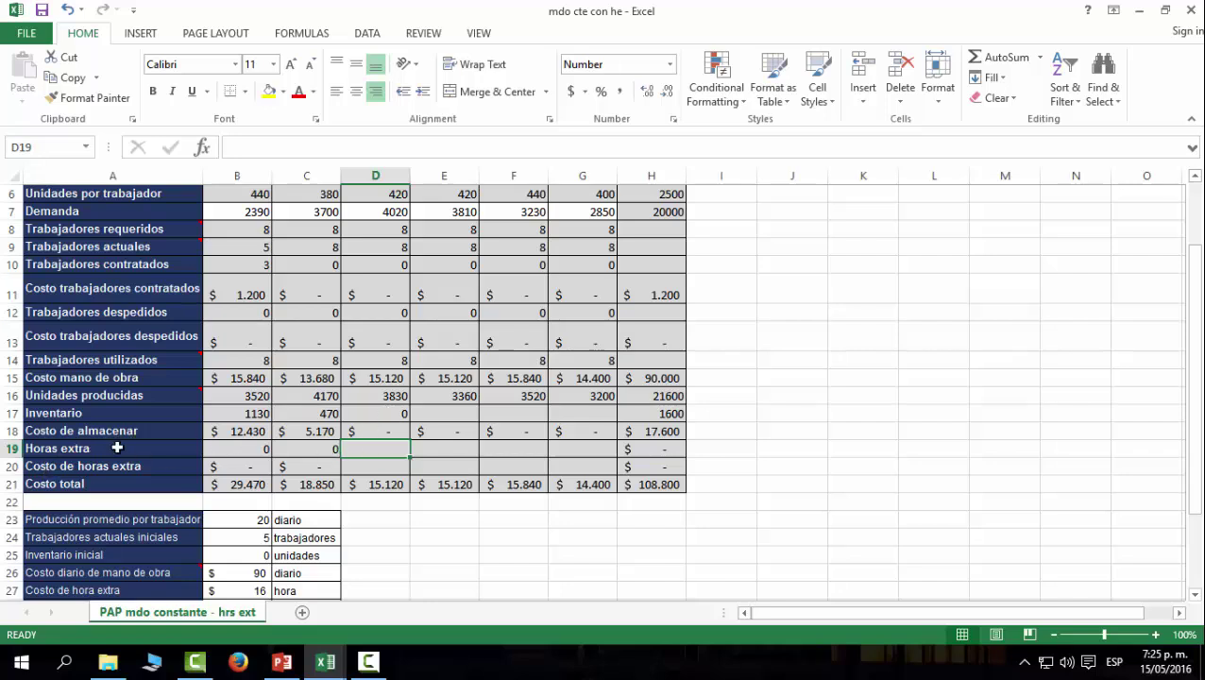
left_click_drag(118, 448, 378, 451)
left_click(395, 451)
left_click(386, 362)
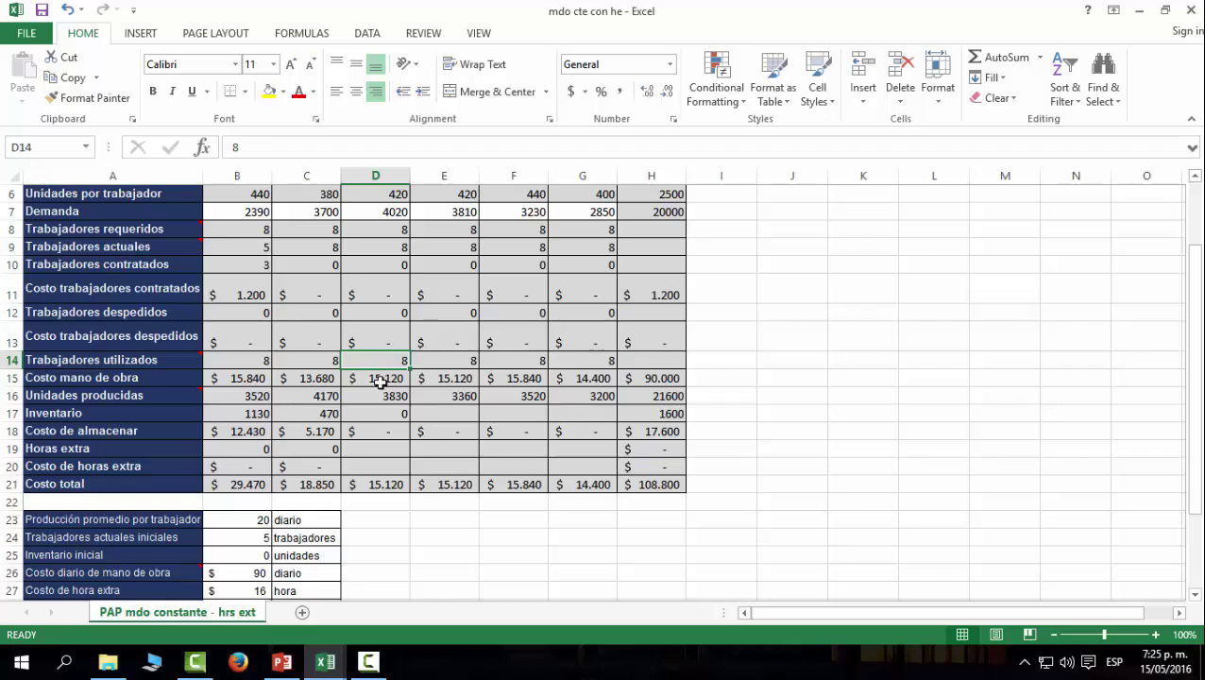
Compute the overtime units in E24 as =D7-D16, giving 190,00
left_click(446, 515)
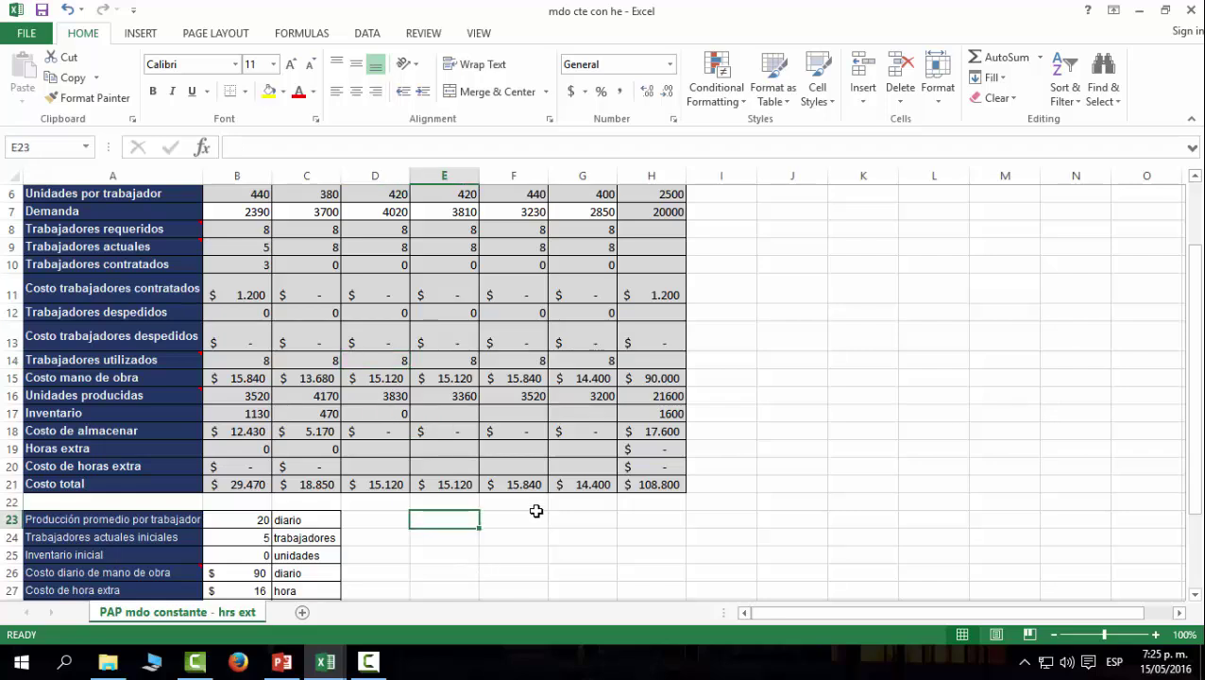
type("=")
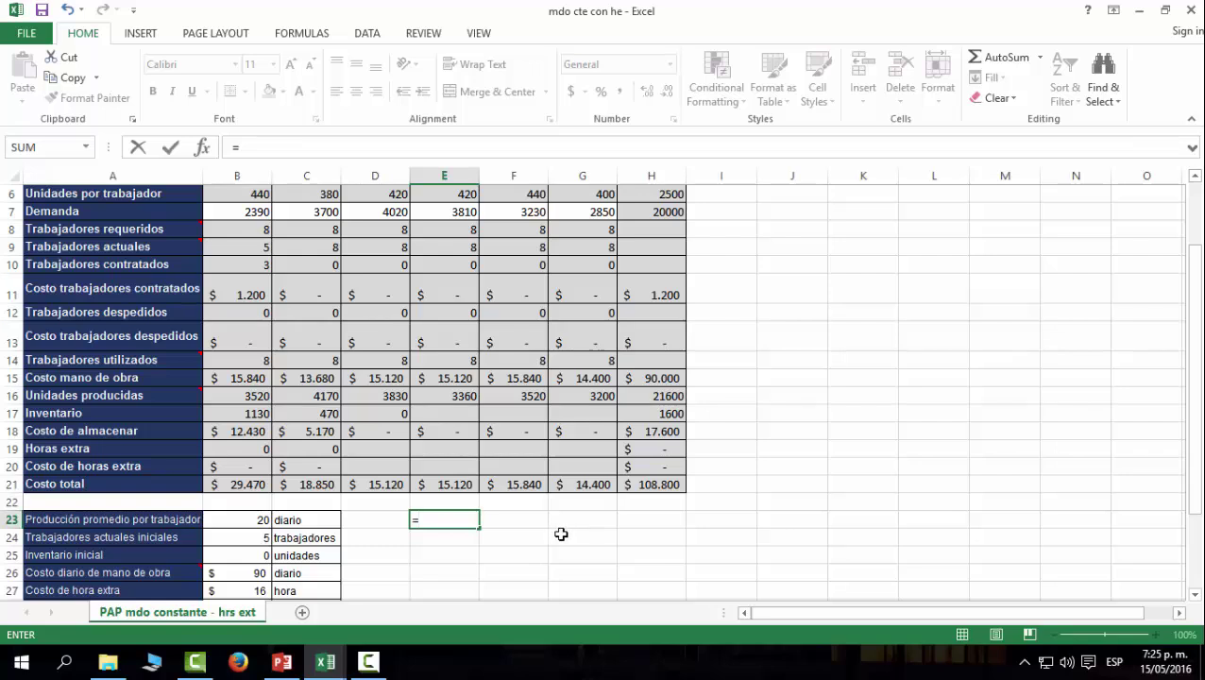
key("Escape")
left_click(445, 535)
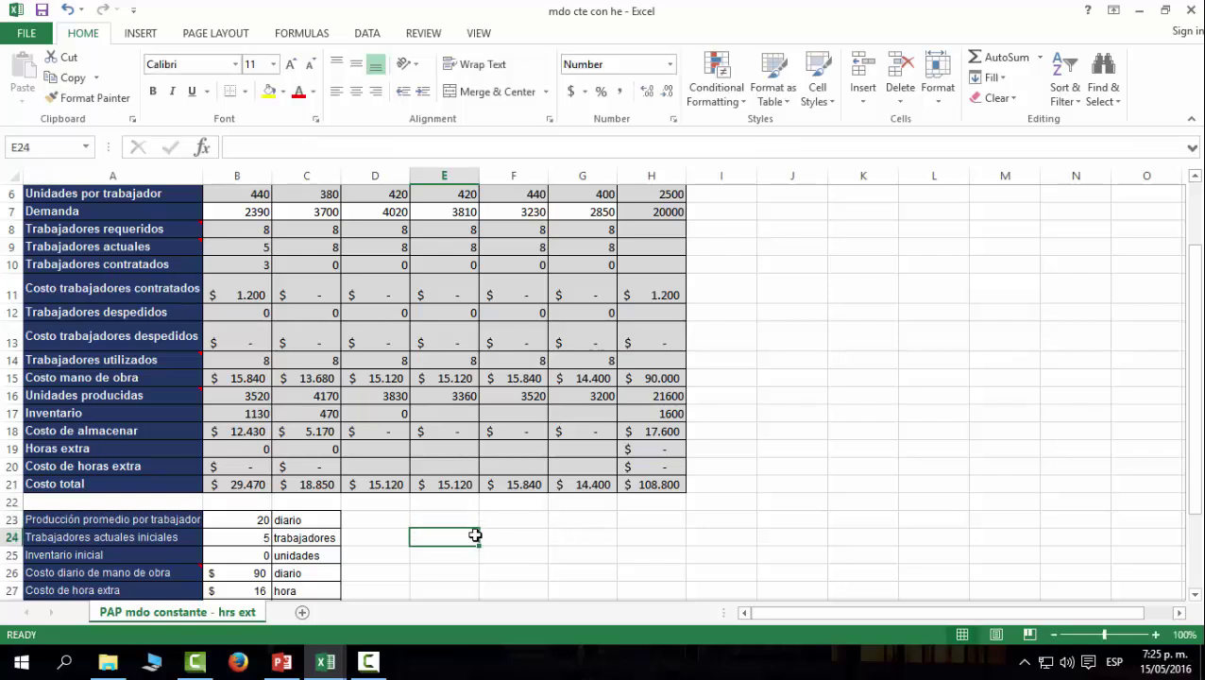
type("=")
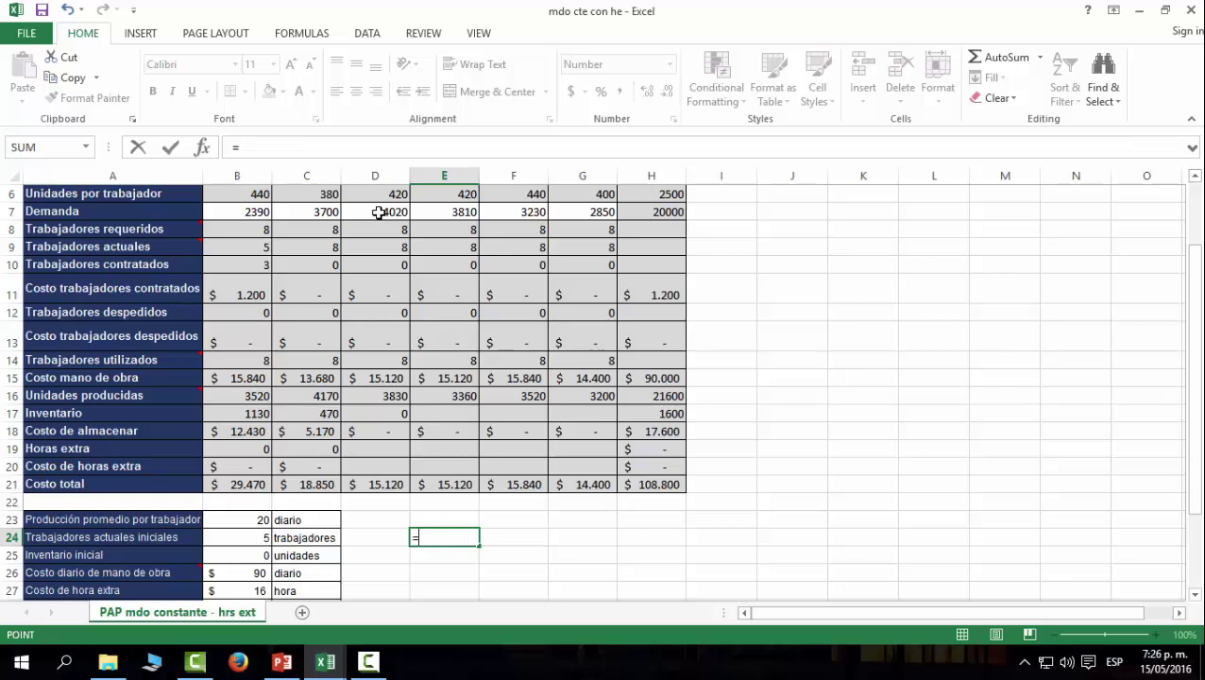
left_click(377, 213)
type("-")
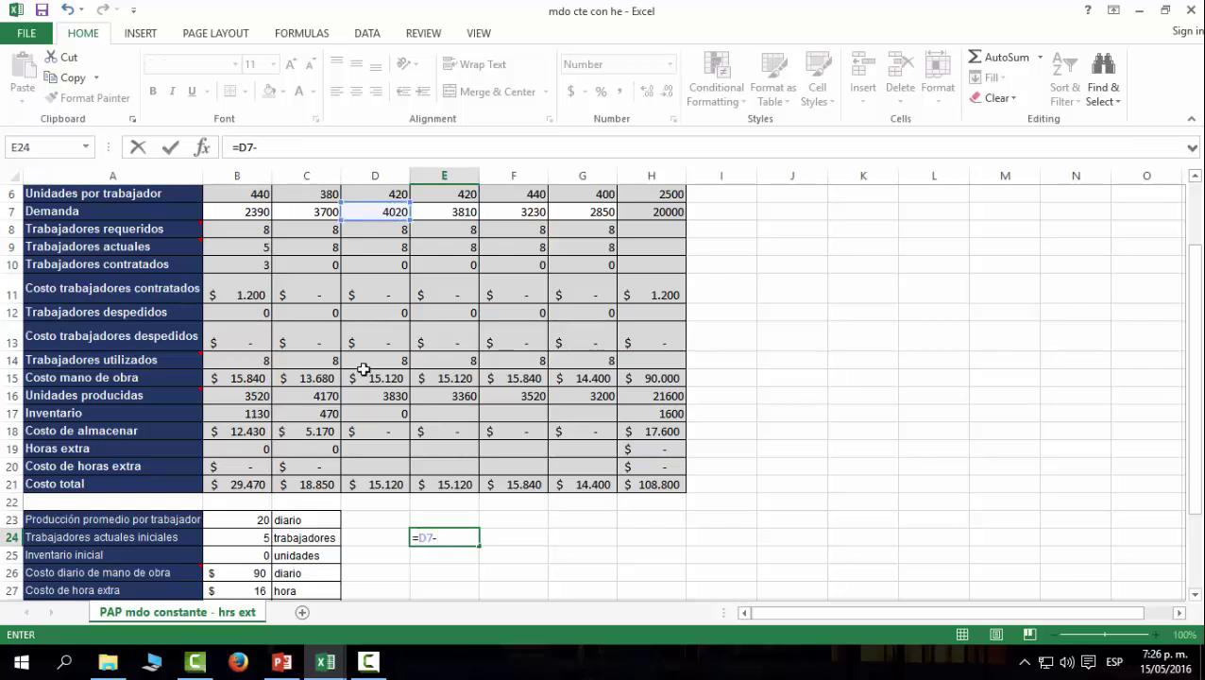
left_click(387, 397)
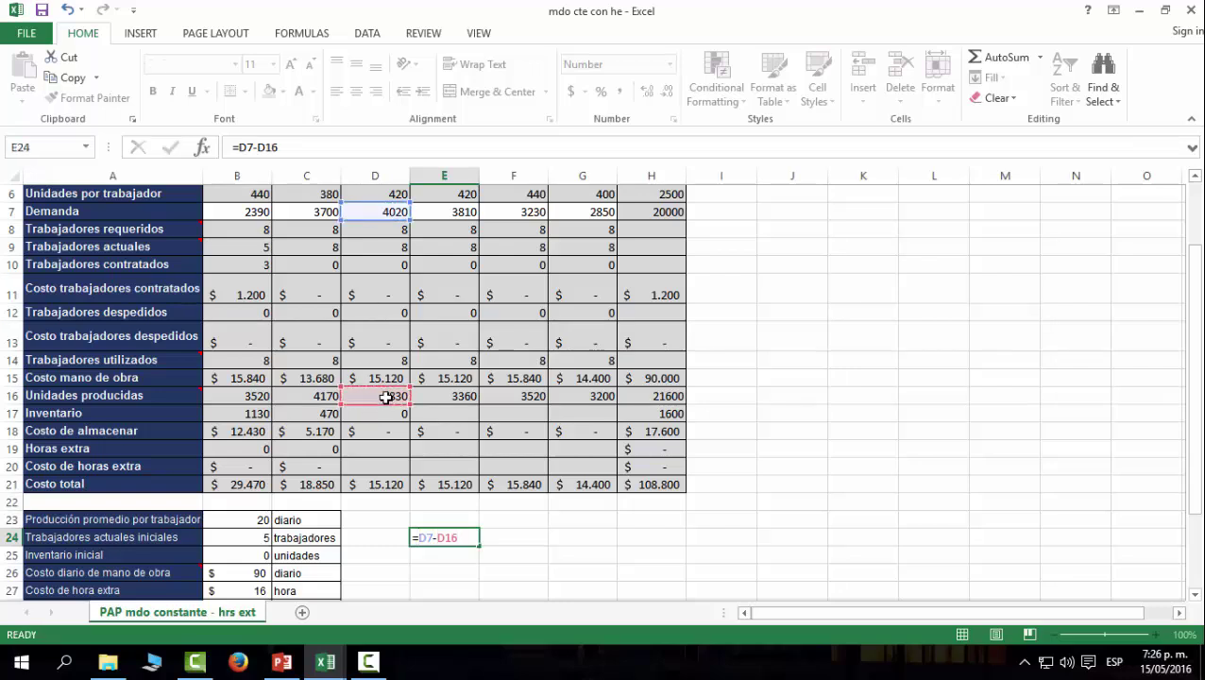
key("Return")
left_click(477, 538)
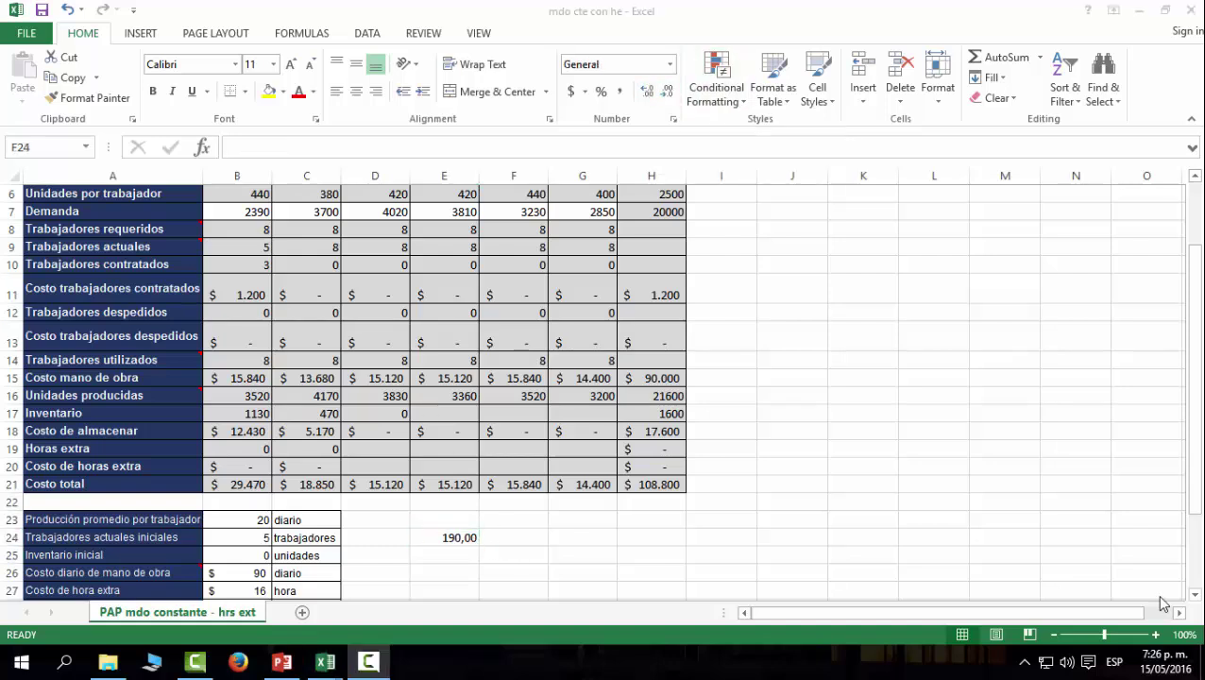
Label the result in F24 'UNIDADES A PRODUCIR EN TIEMPO EXTRA'
left_click(526, 535)
type("UN")
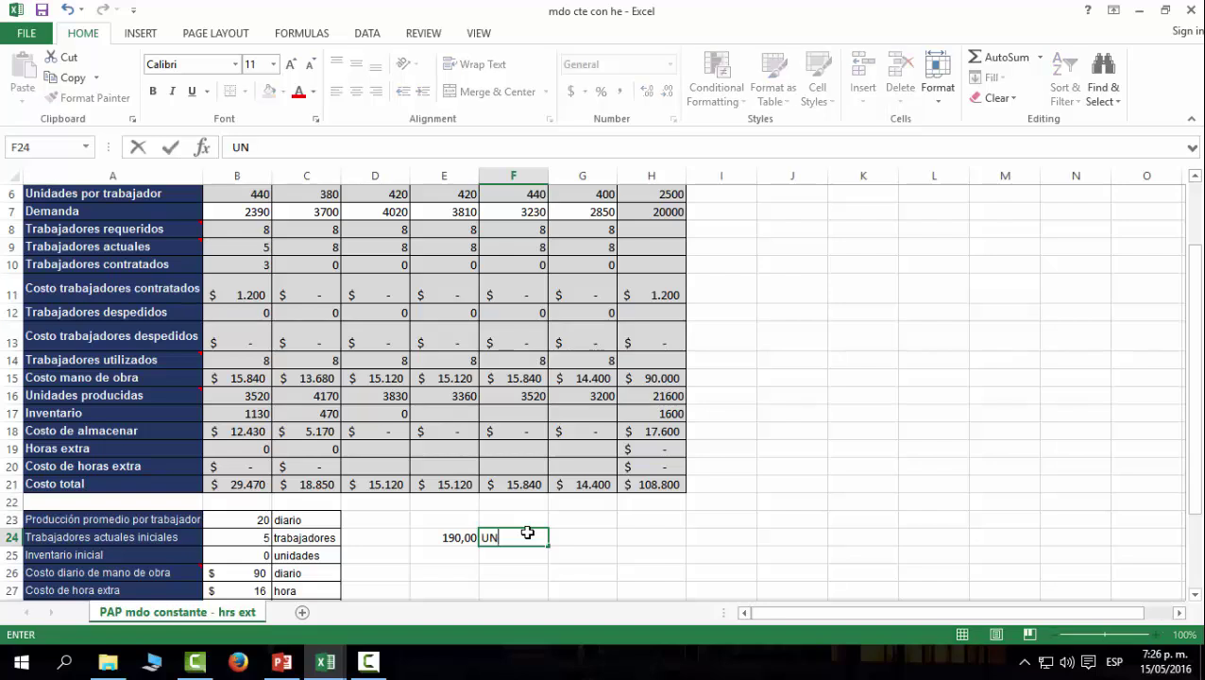
type("IDADES A PRODUC")
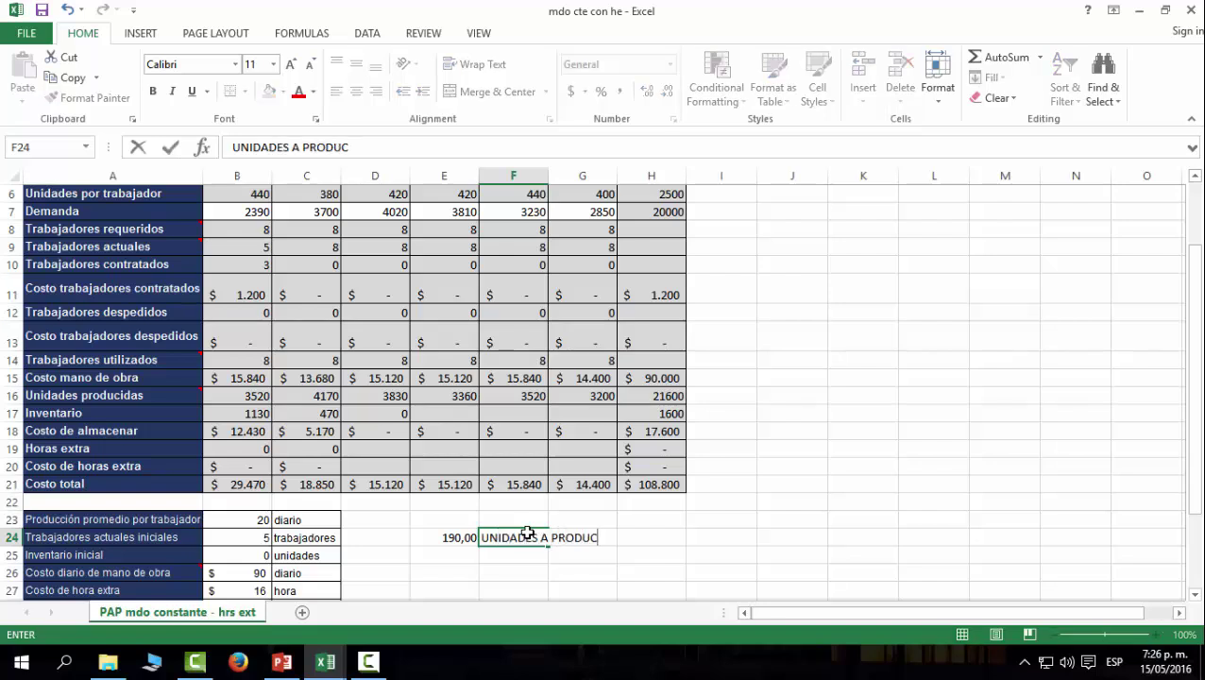
type("IR EN TIEMPO E")
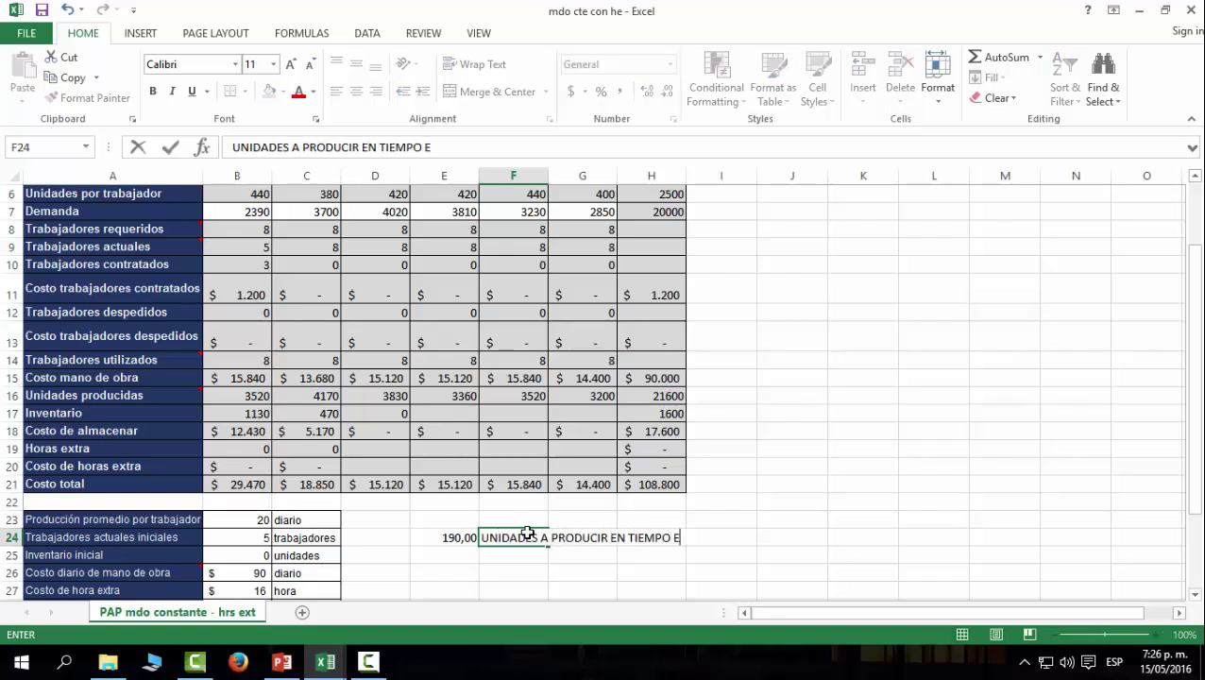
type("XTRA")
key("Return")
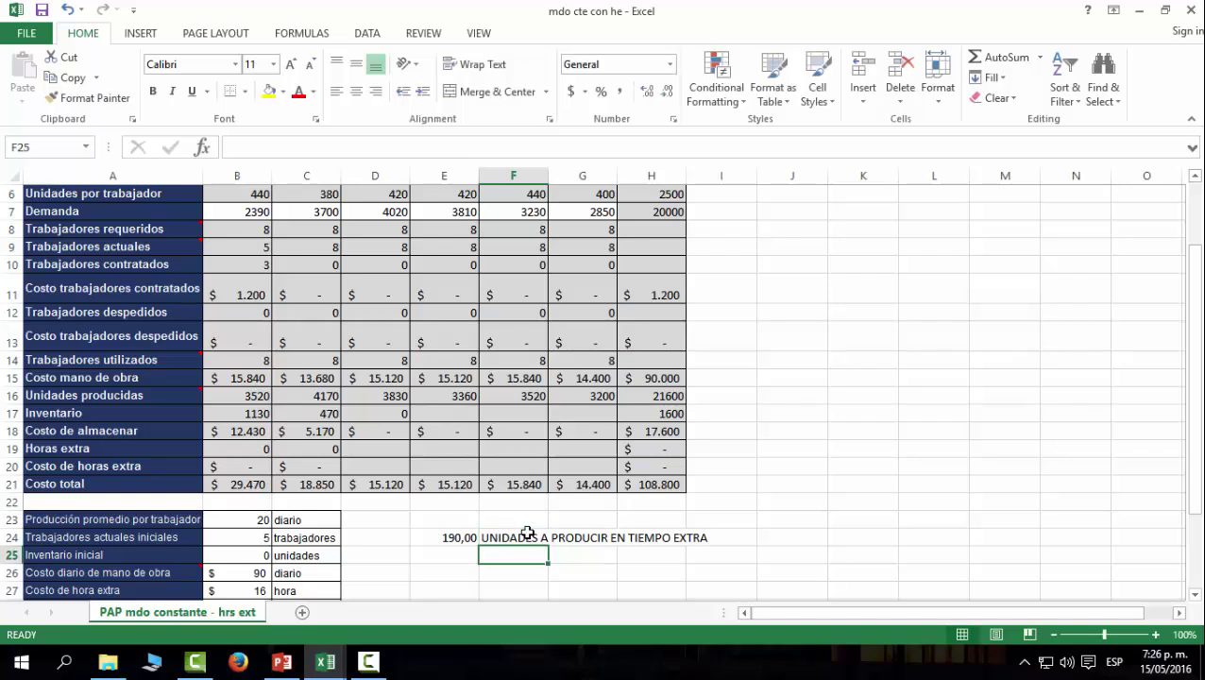
key("Left")
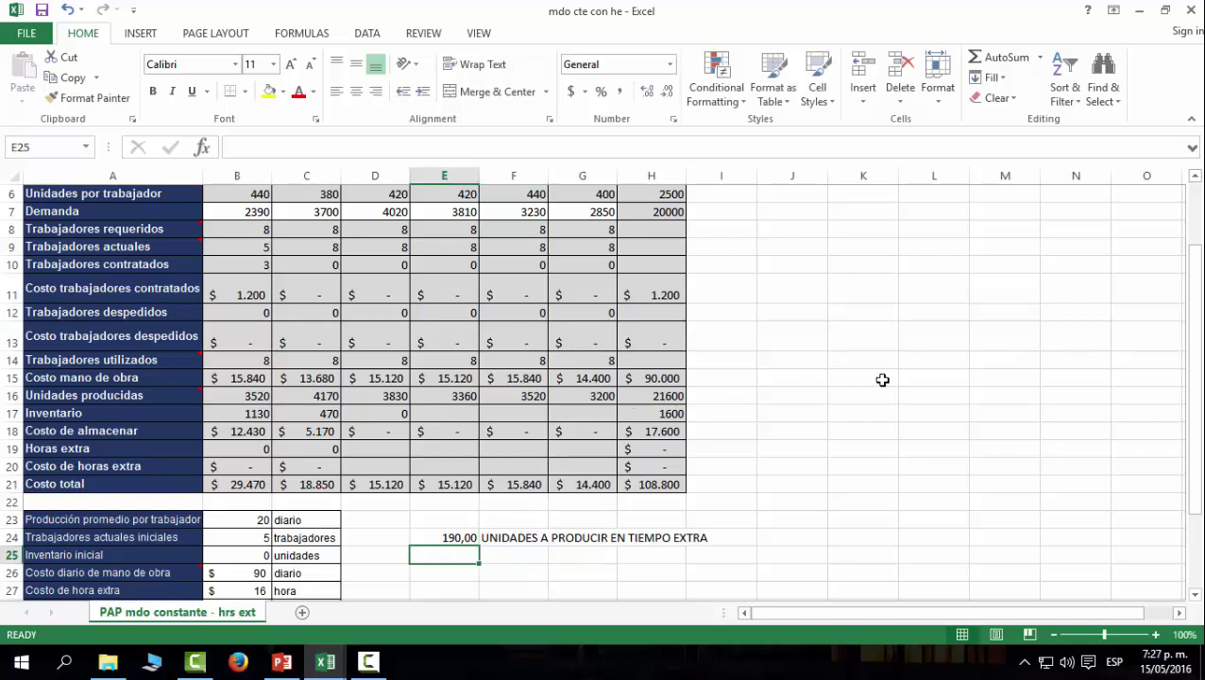
scroll(766, 414, "down", 2)
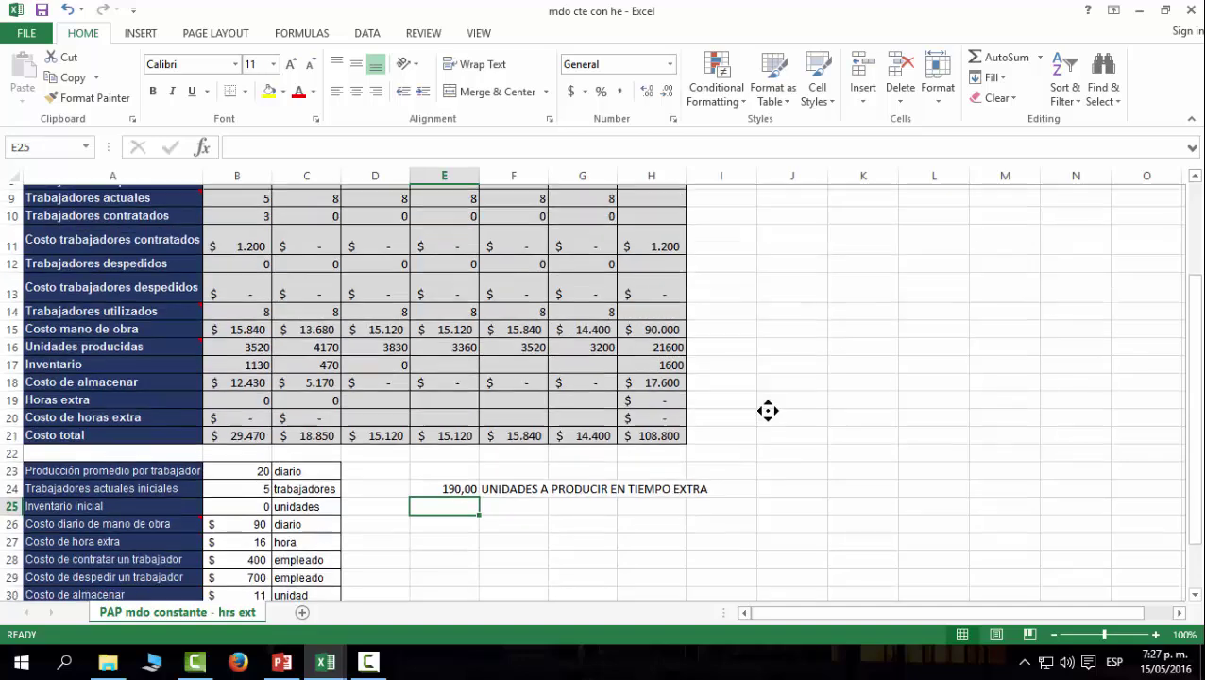
scroll(763, 422, "up", 1)
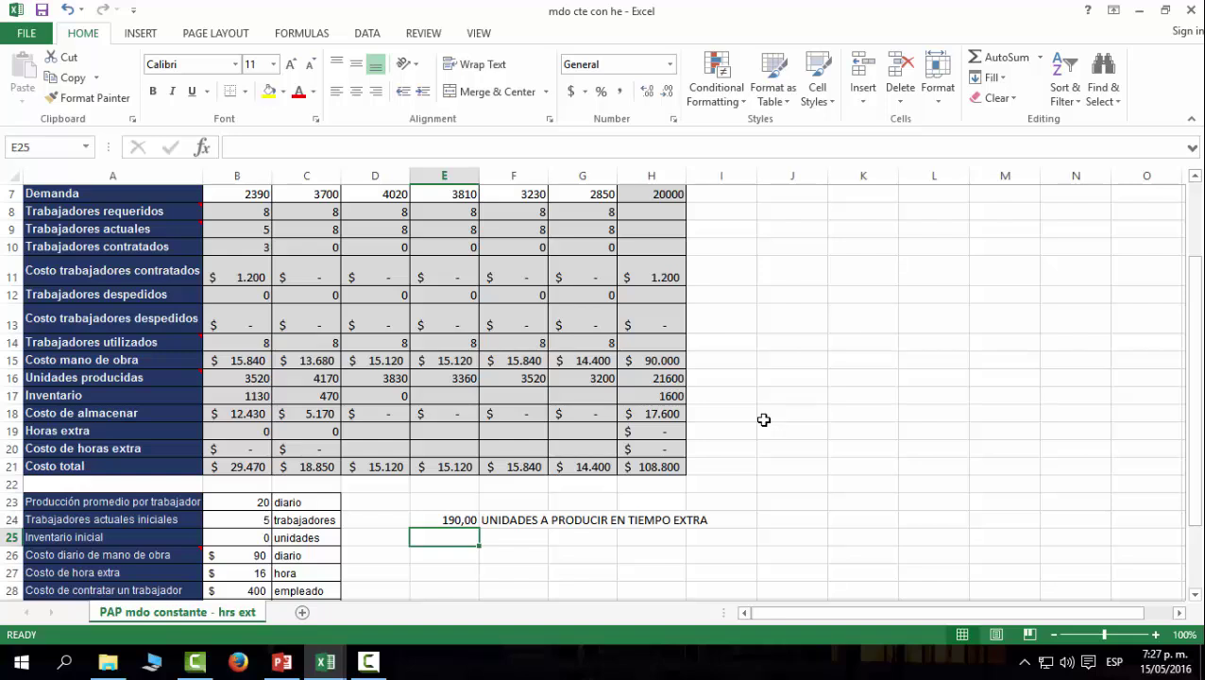
Enter =(B23/8)*8 in E25, showing 20 units per hour with 8 workers
type("=")
left_click(264, 502)
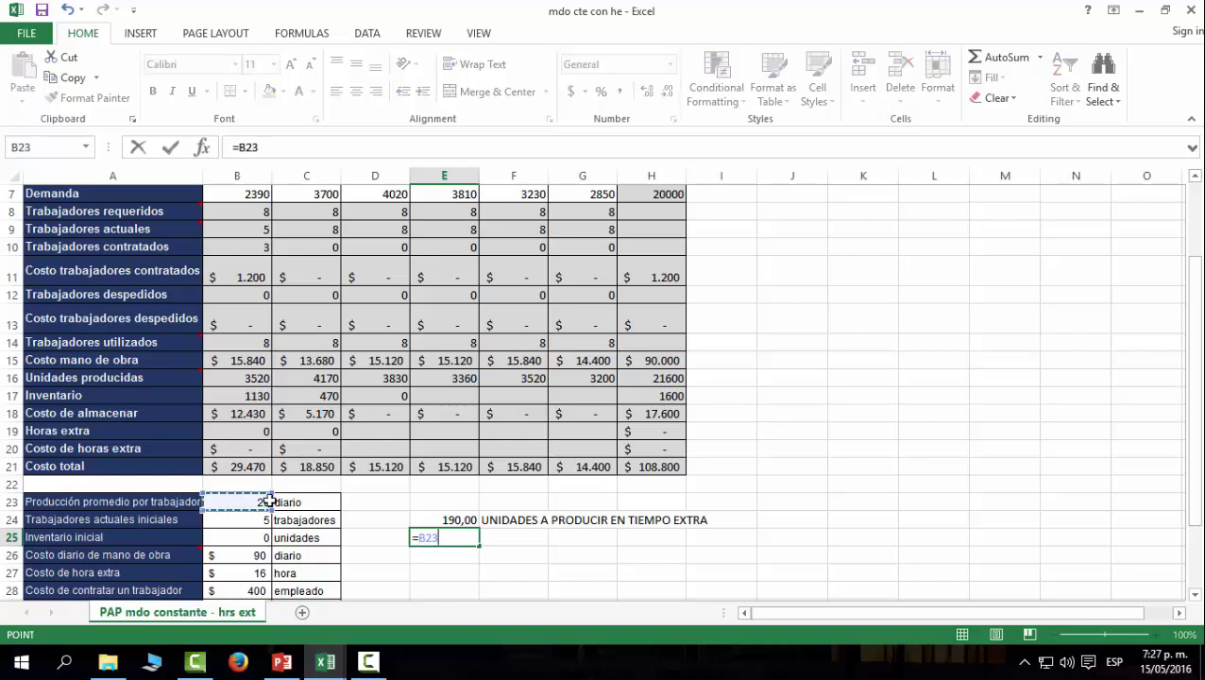
type("/8")
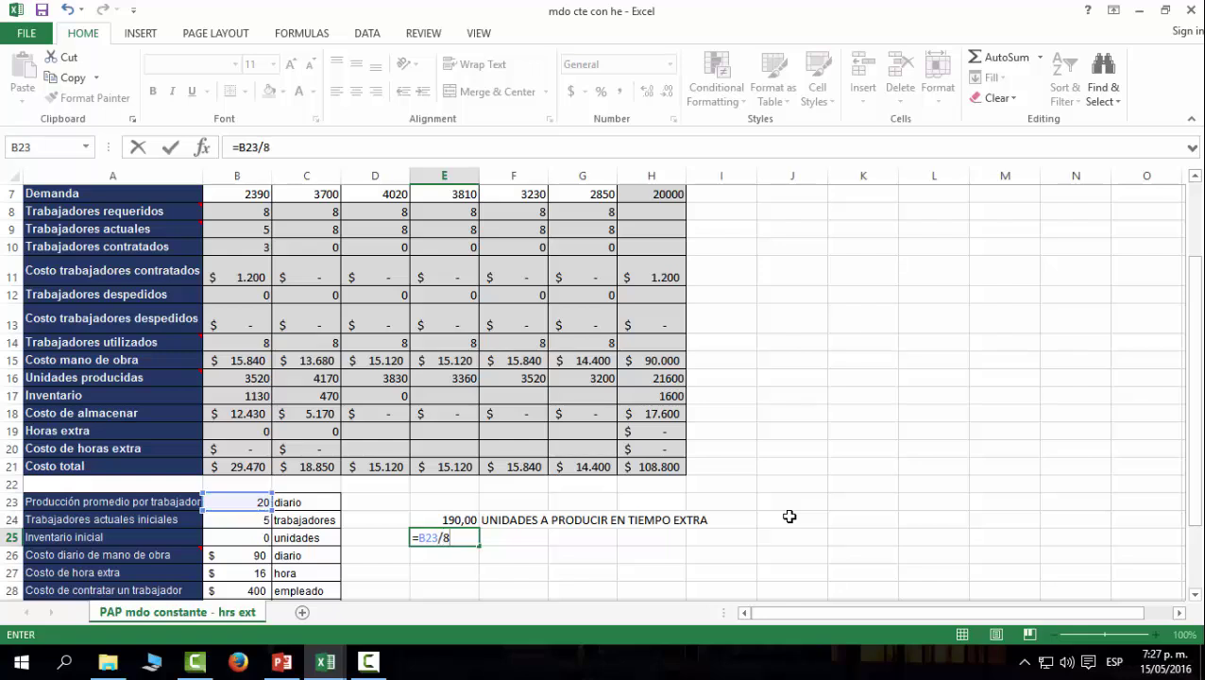
key("Return")
key("Up")
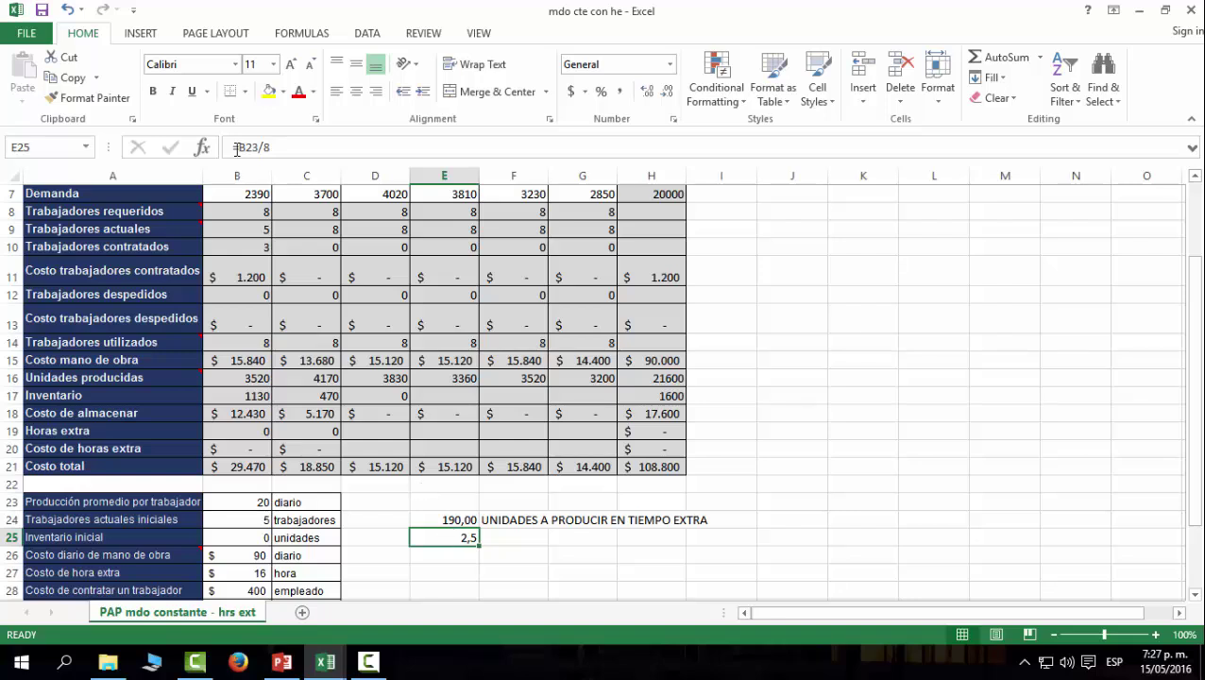
left_click(289, 140)
type(")")
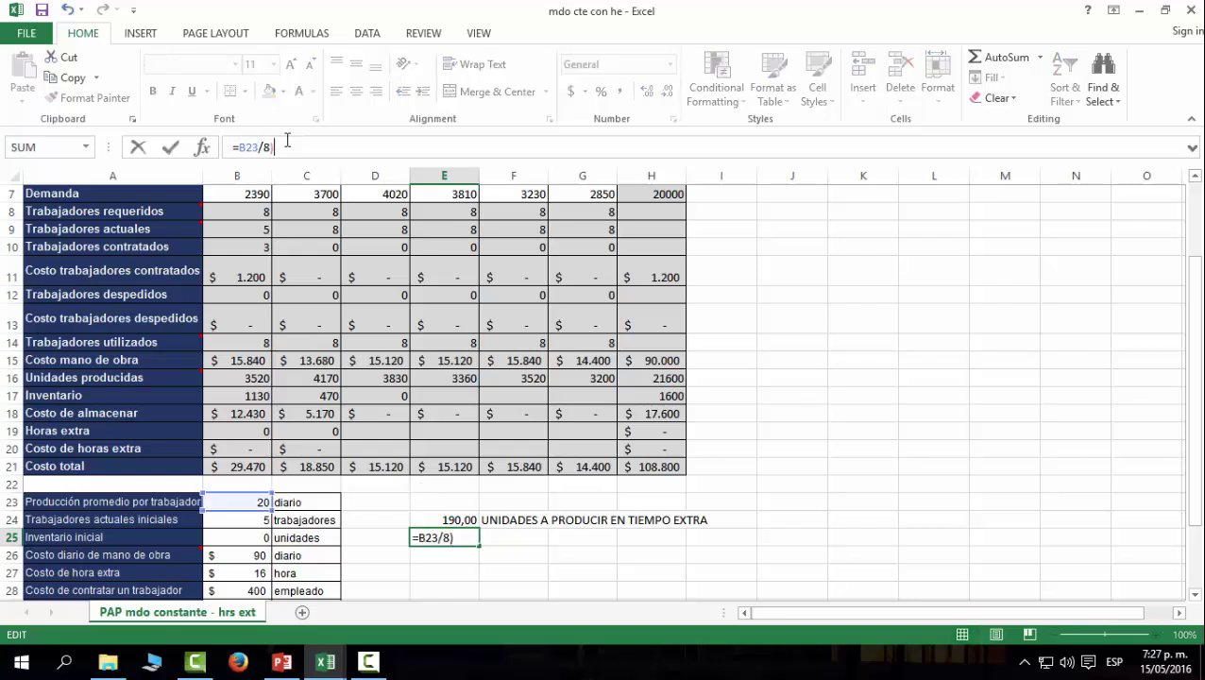
left_click(238, 146)
type("(")
key("ctrl+Return")
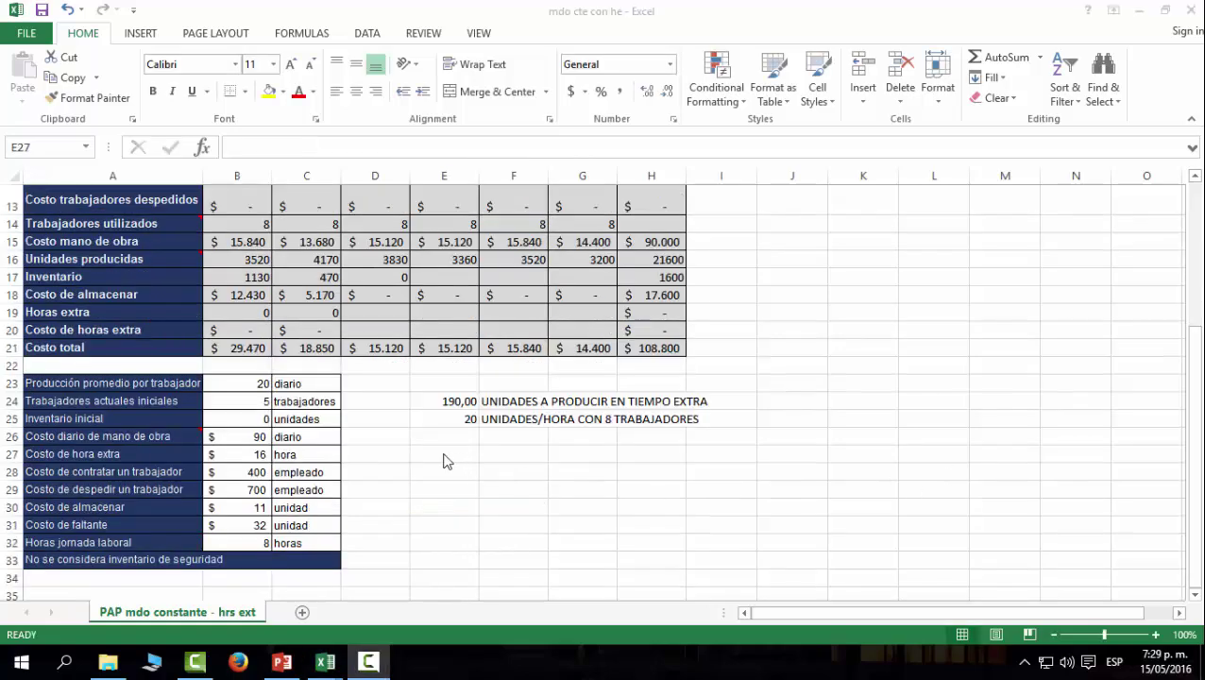
left_click(447, 459)
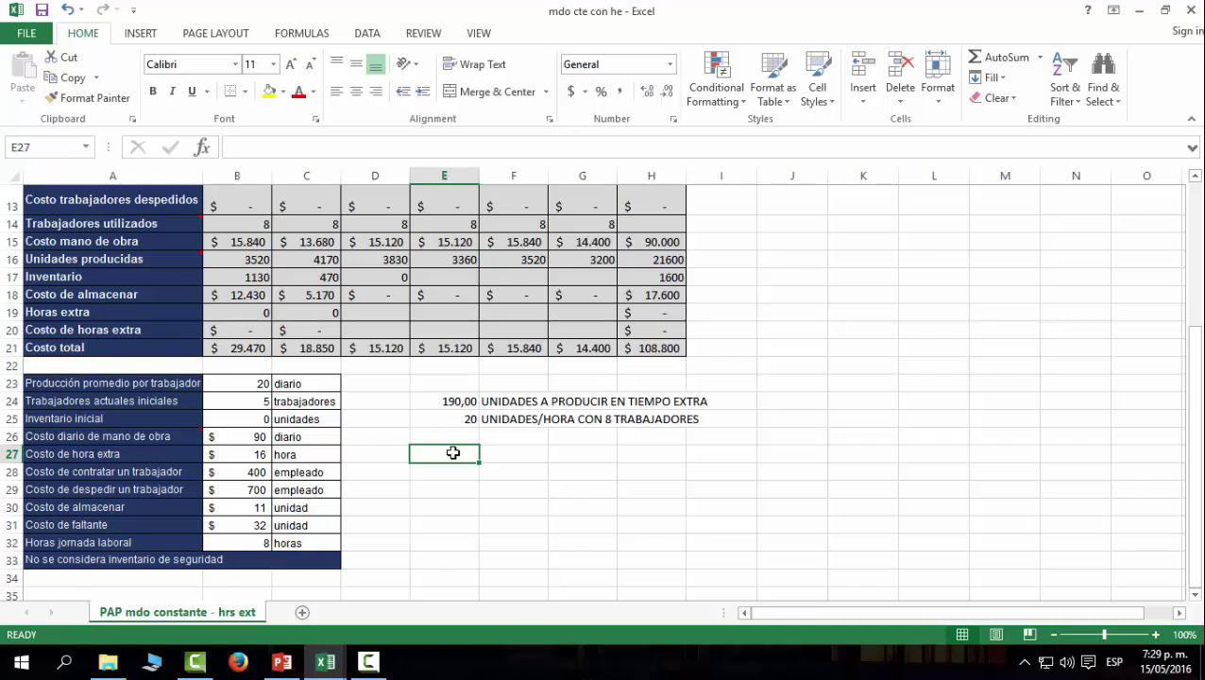
Enter the rule-of-three first row: 1 HORA for 20 UNIDADES in row 27
type("1")
key("Tab")
type("20")
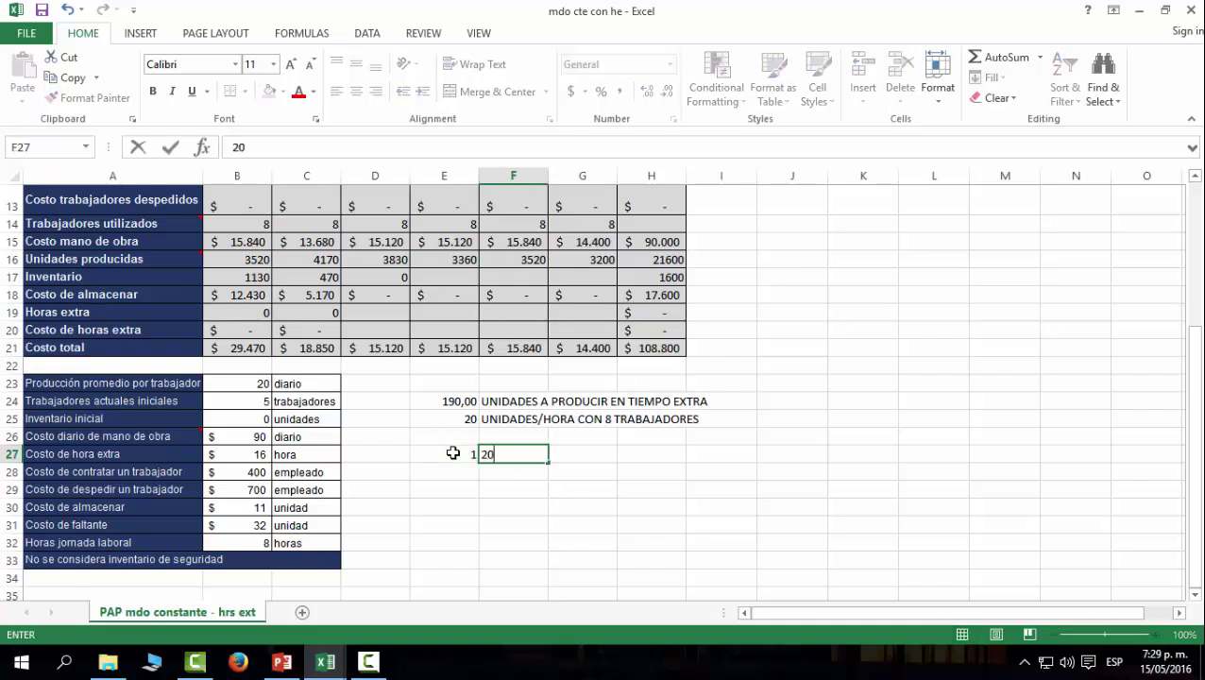
key("Return")
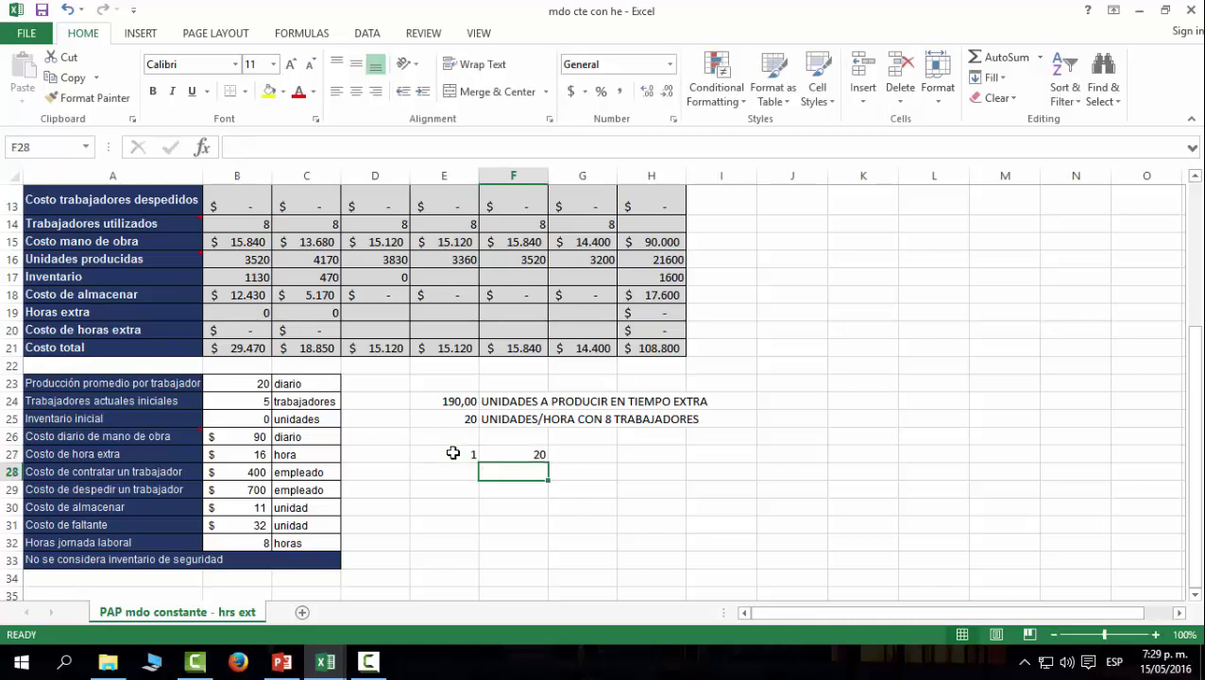
key("Up")
type("HORA")
key("Tab")
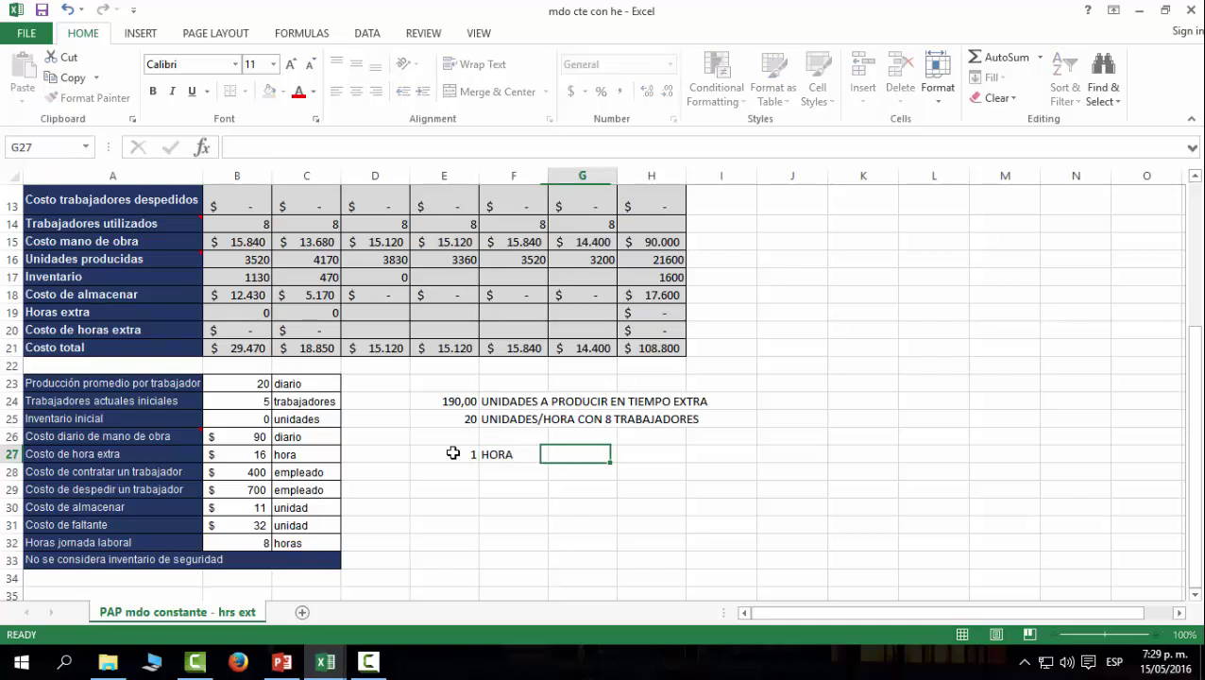
type("20")
key("Tab")
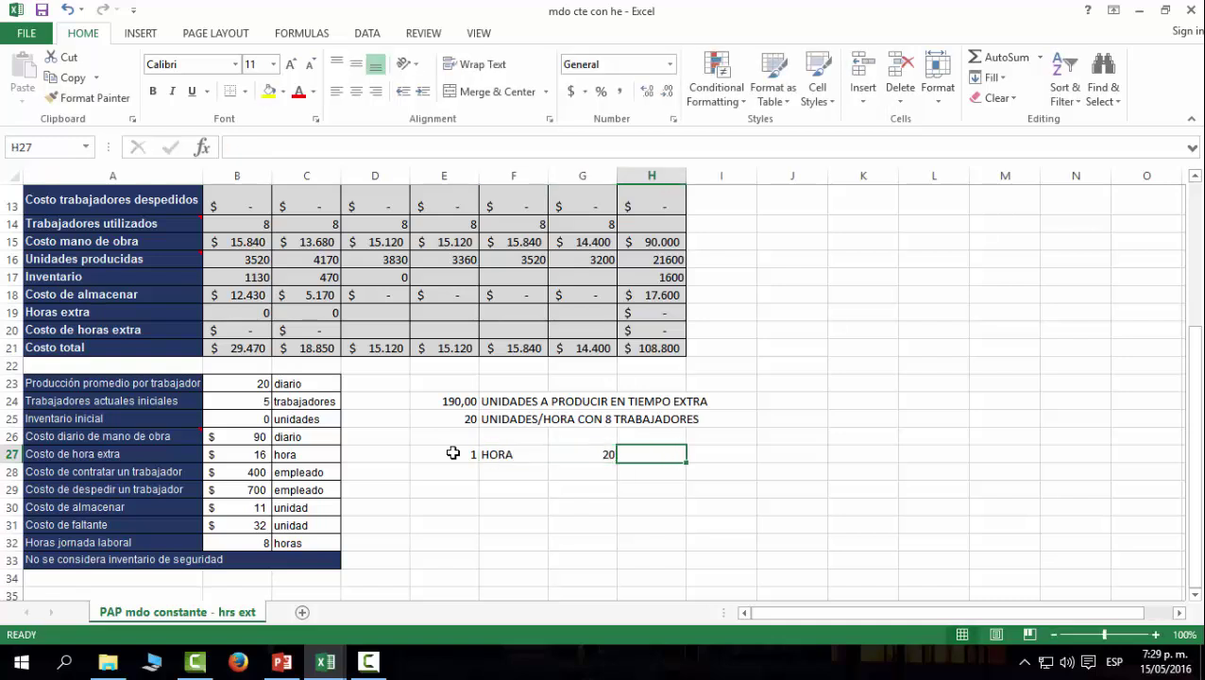
type("UNIDADES")
key("Return")
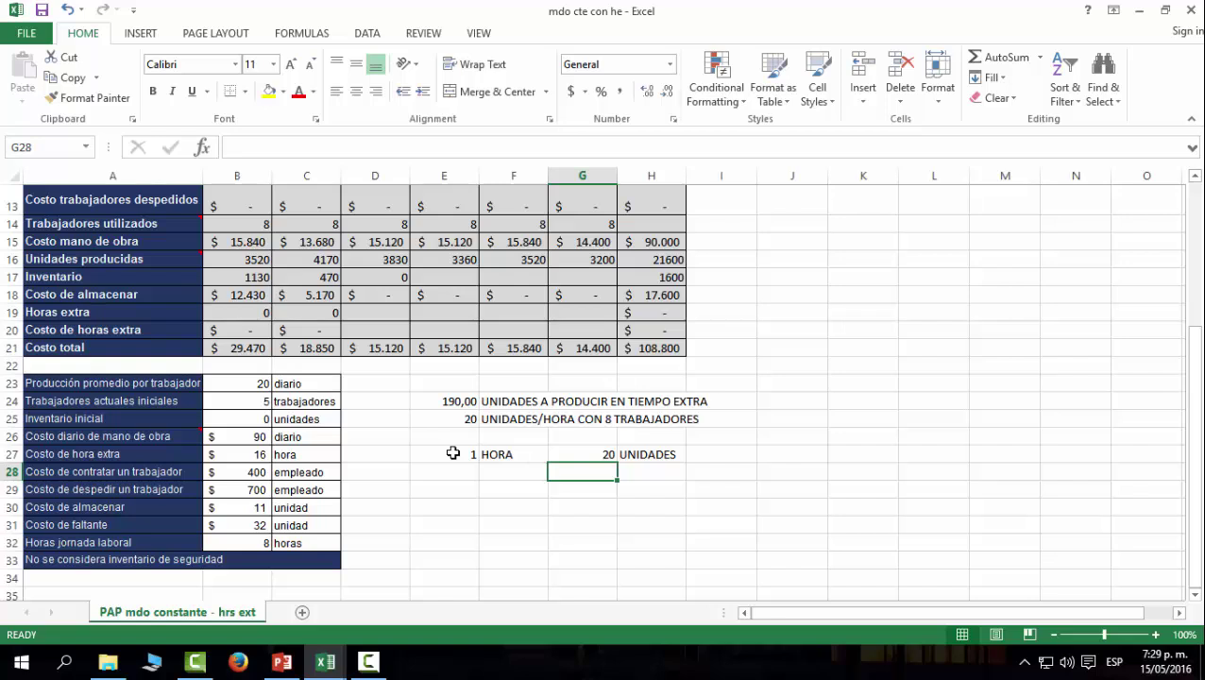
Add the second row below: X HORA for 190 UNDS
type("190")
key("Tab")
type("UNDS")
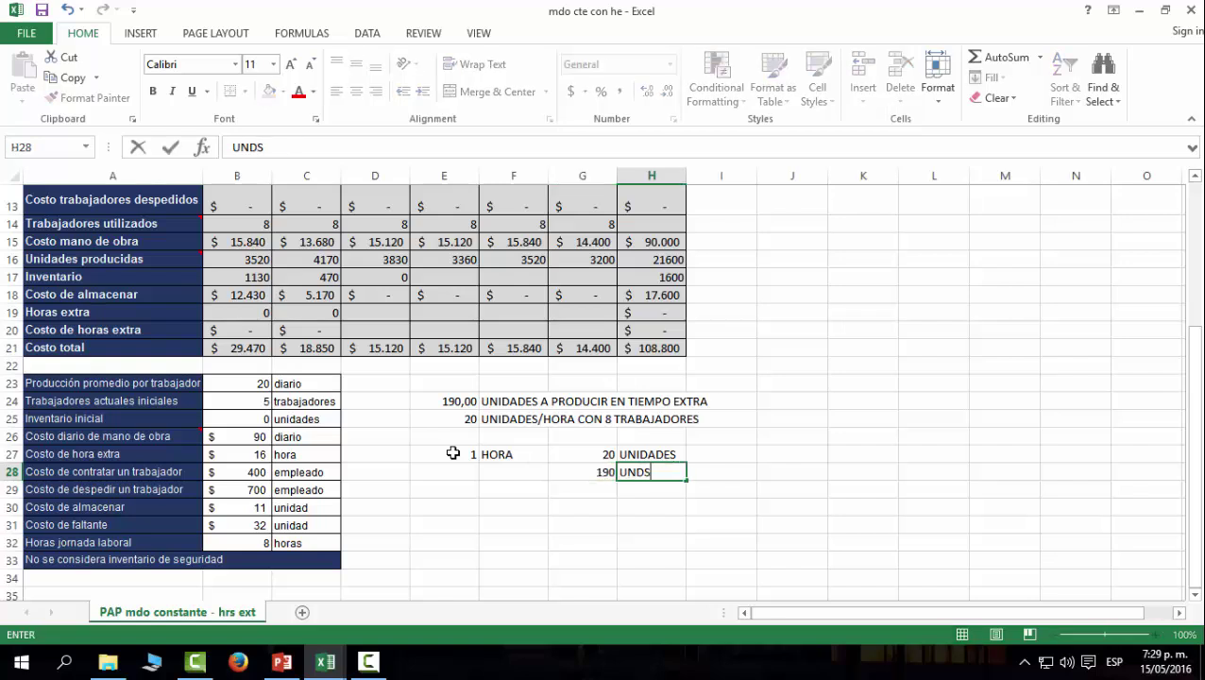
key("Left")
key("Left")
key("Left")
type("X")
key("Tab")
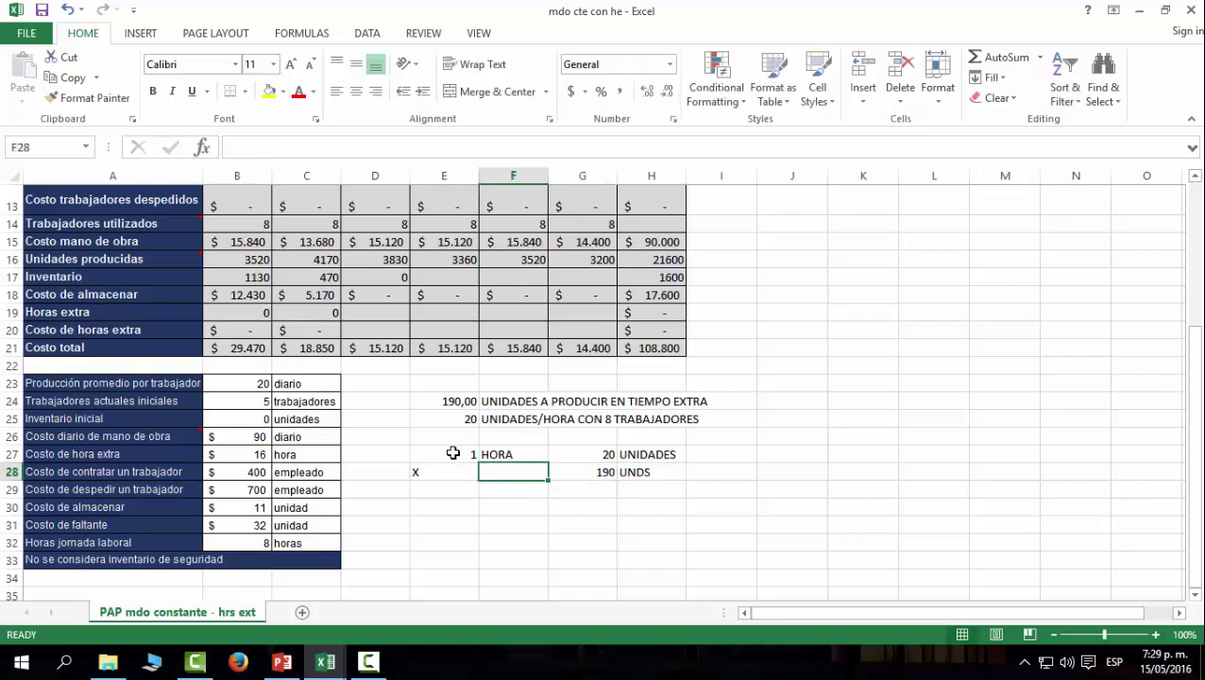
type("HORA")
key("Return")
key("Down")
key("Left")
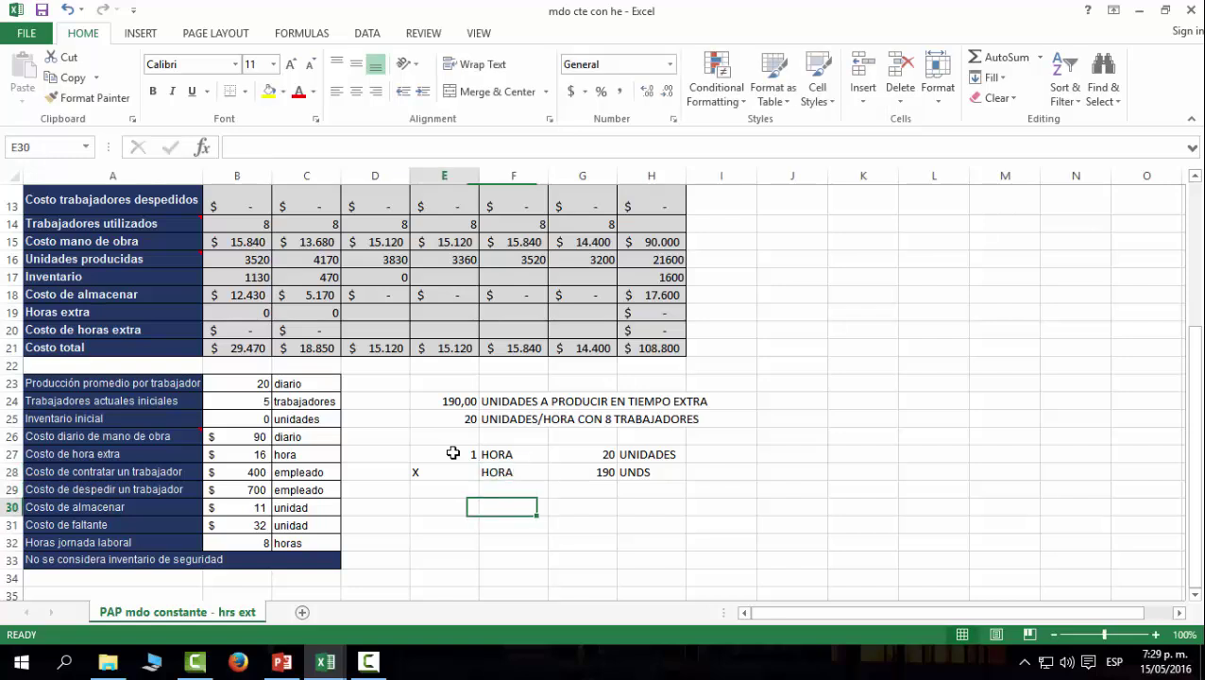
key("Right")
Enter =(G28*E27)/G27 in F30 to get 9,5 overtime hours
type("=(")
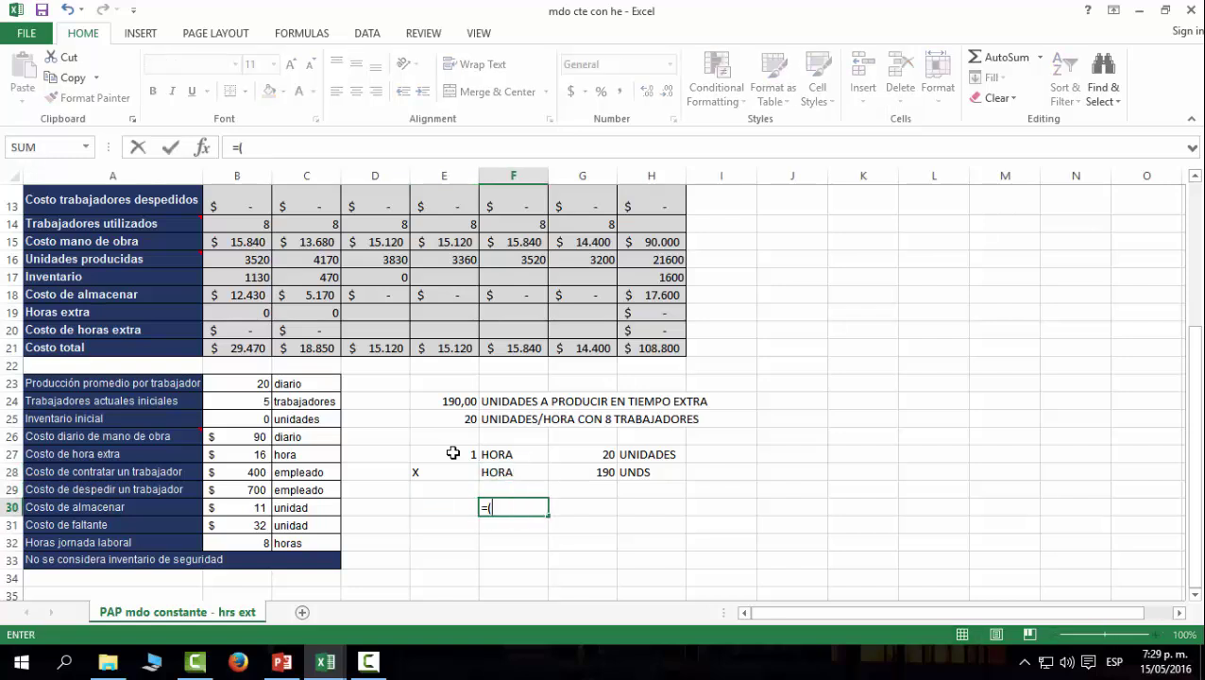
left_click(594, 474)
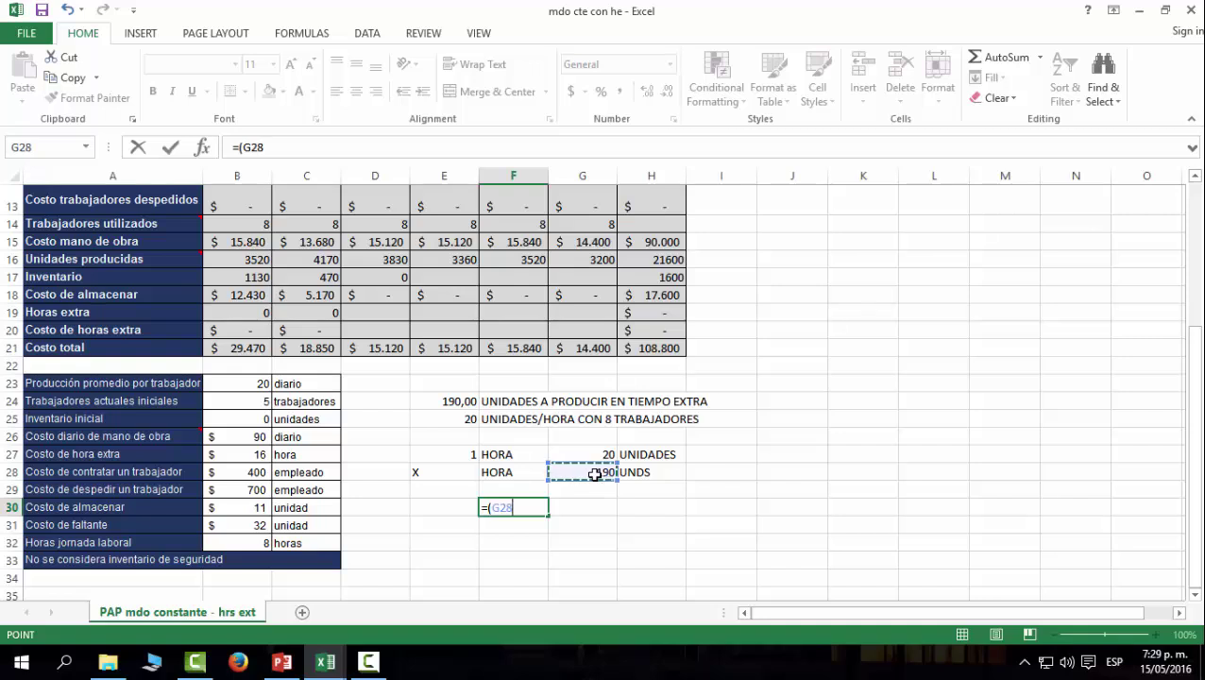
type("*")
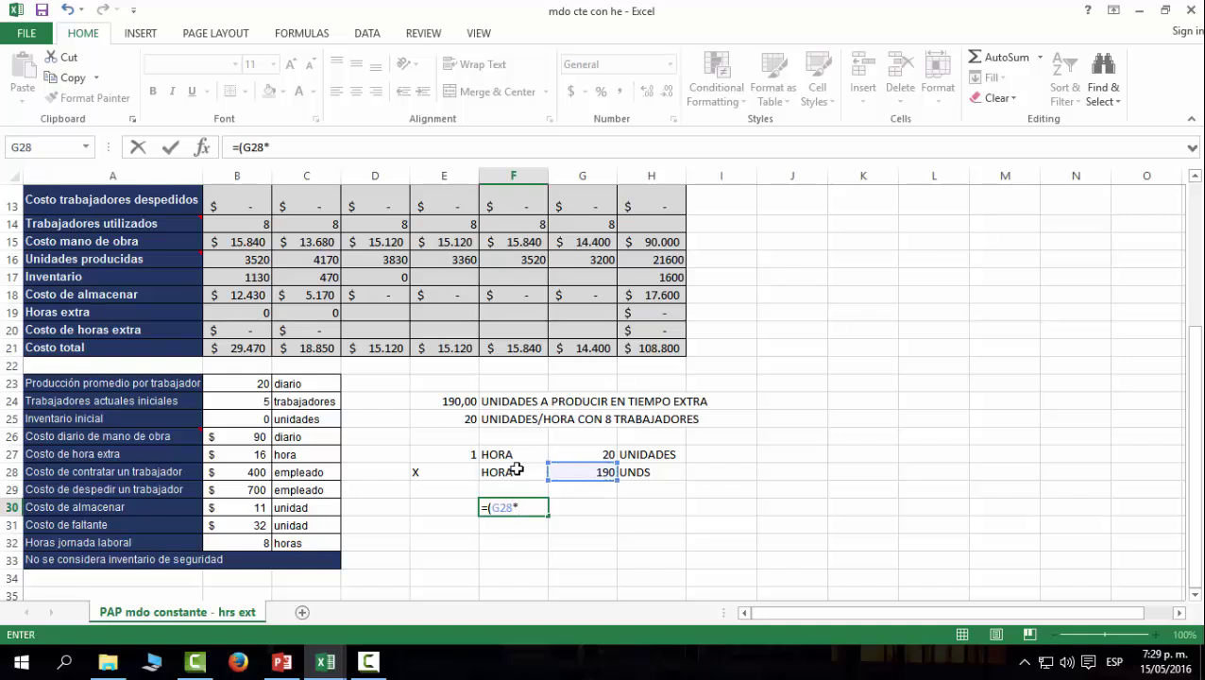
left_click(469, 455)
type(")")
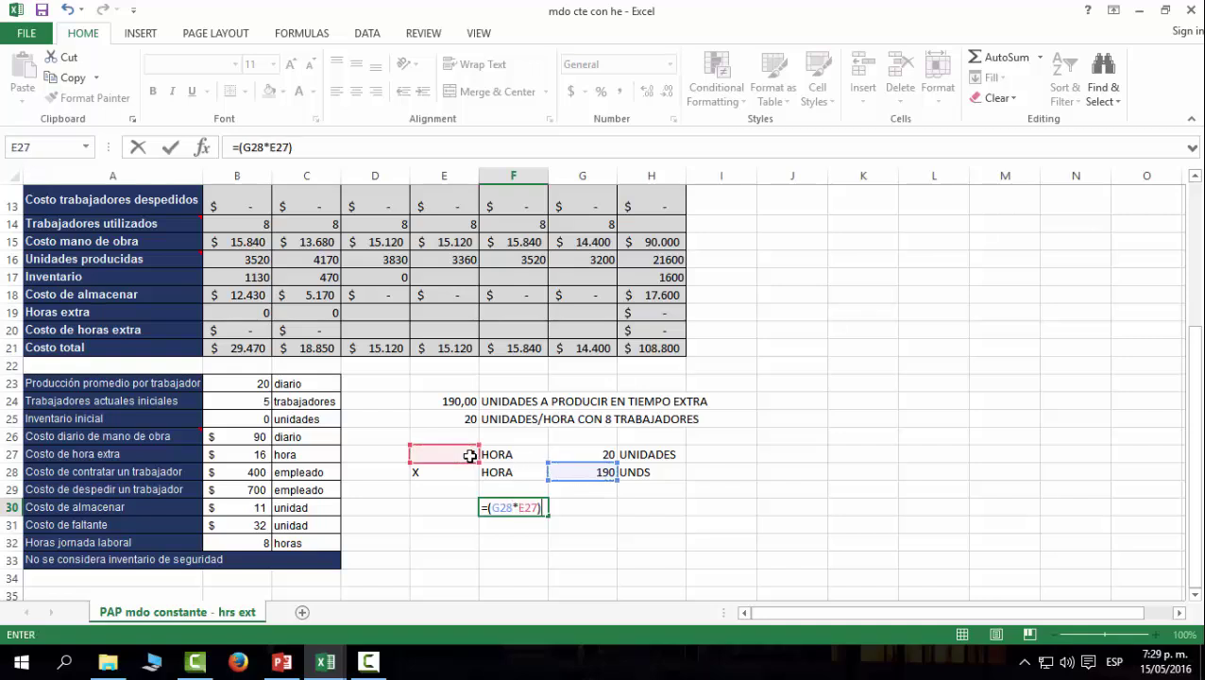
type("/")
left_click(588, 455)
key("Return")
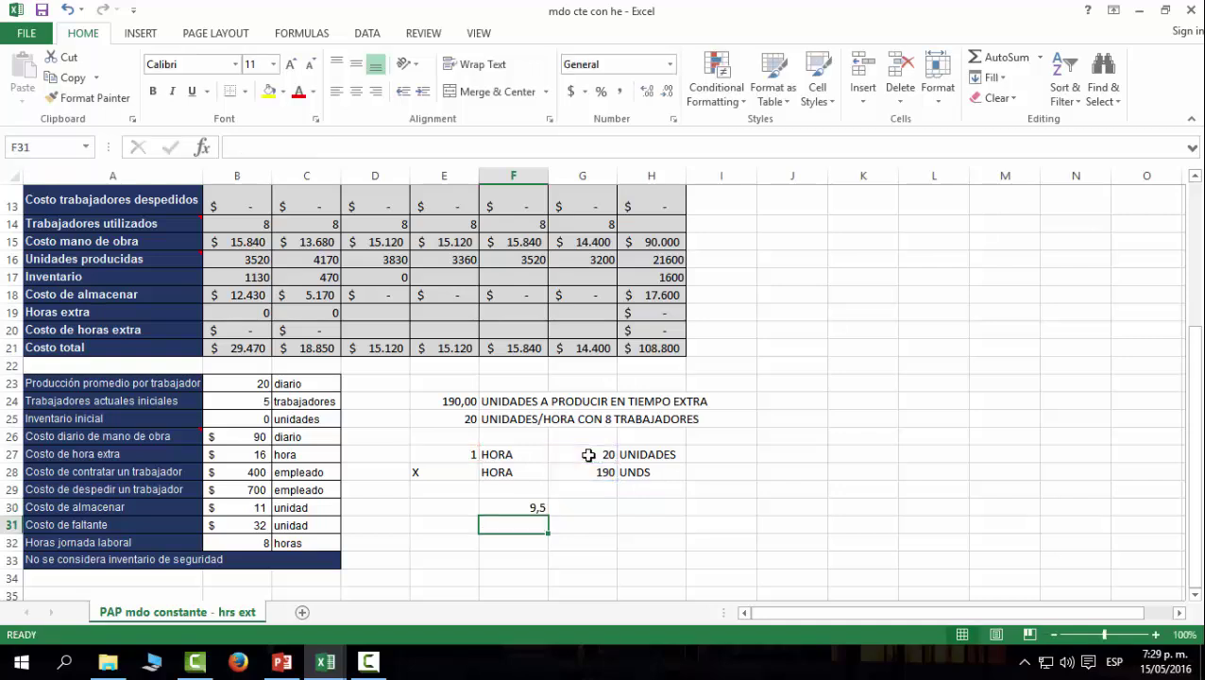
left_click(538, 504)
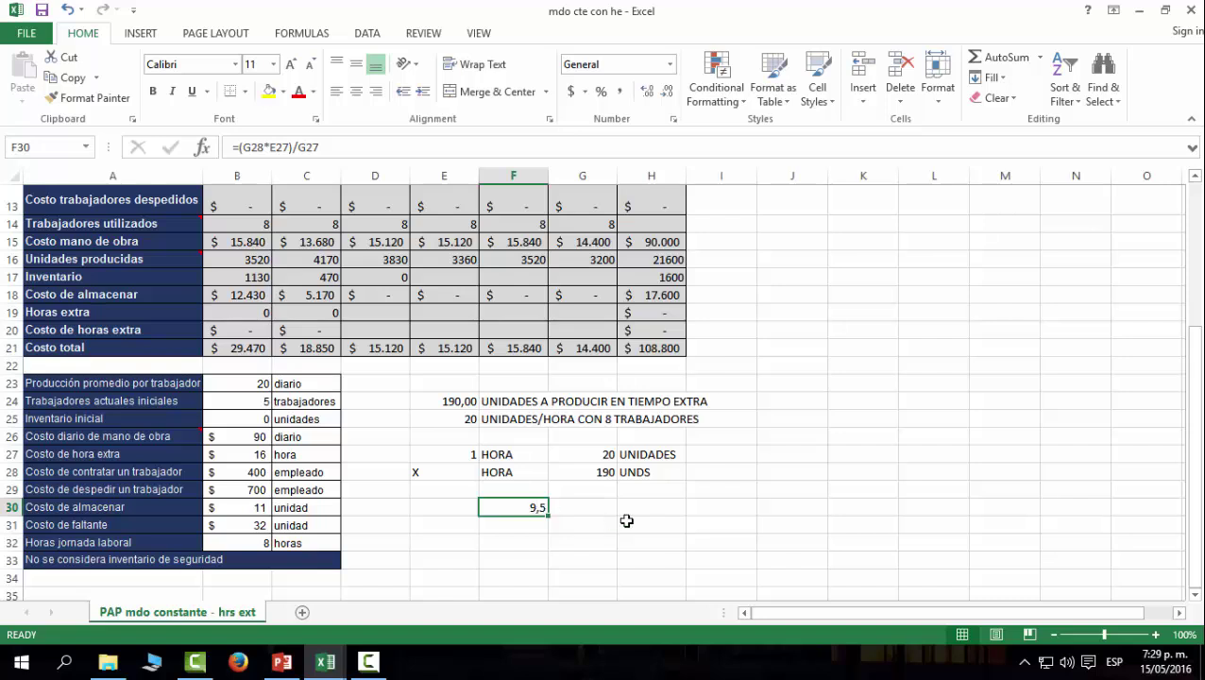
left_click(591, 473)
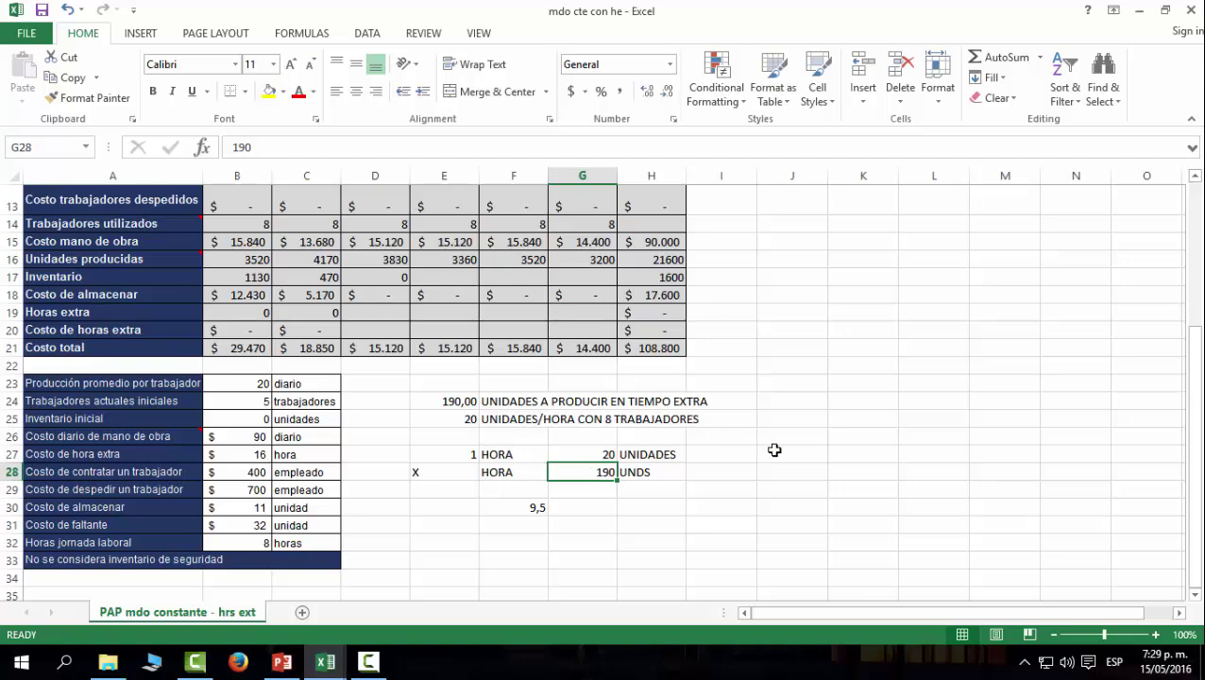
scroll(773, 447, "up", 2)
scroll(659, 424, "up", 1)
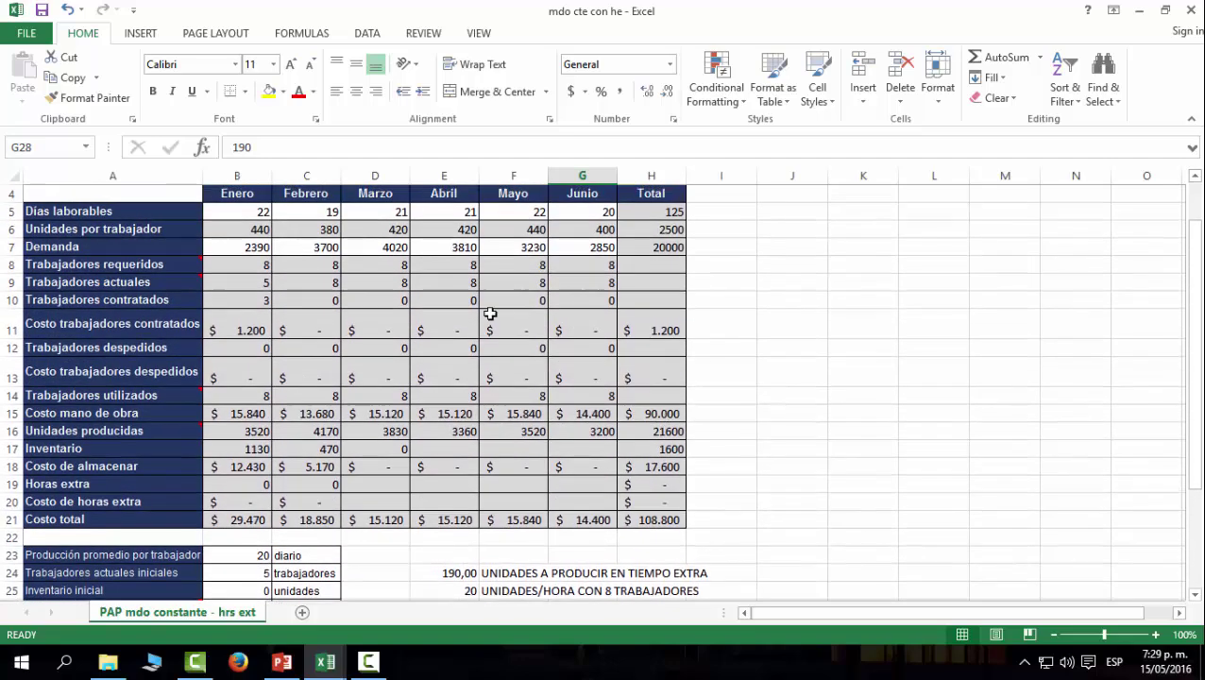
Enter March's overtime hours in D19 and the cost formula =D19*$B$27 in D20
left_click(383, 193)
left_click(377, 487)
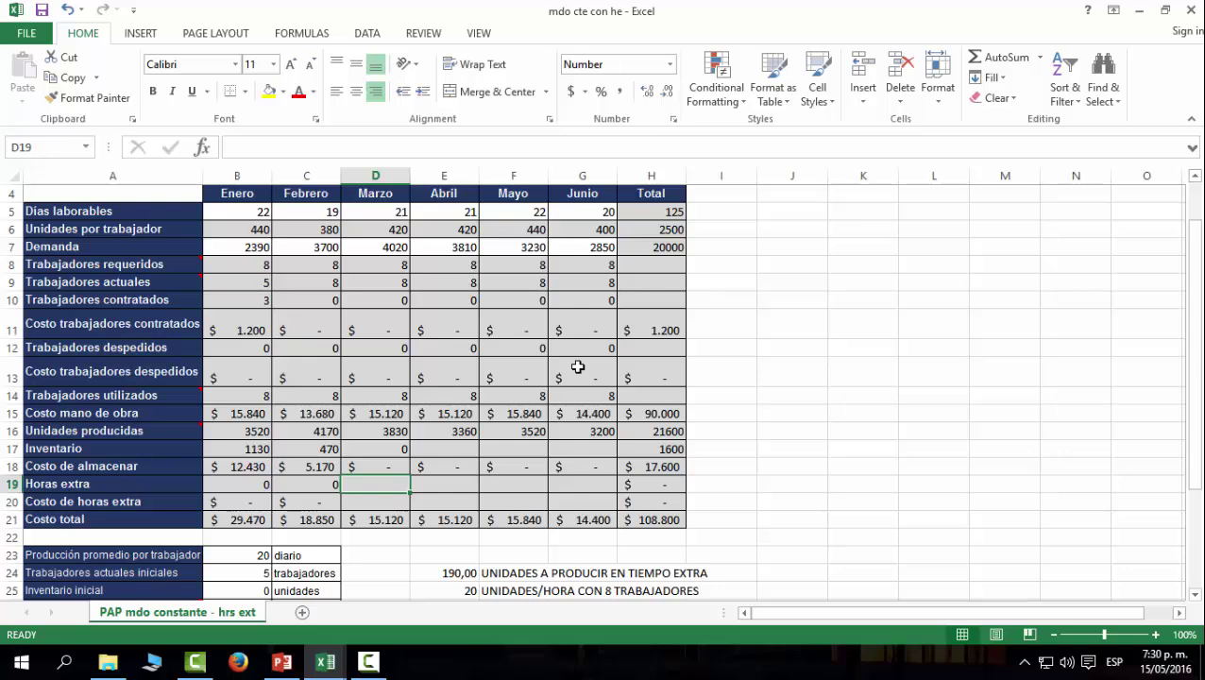
type("190")
key("Return")
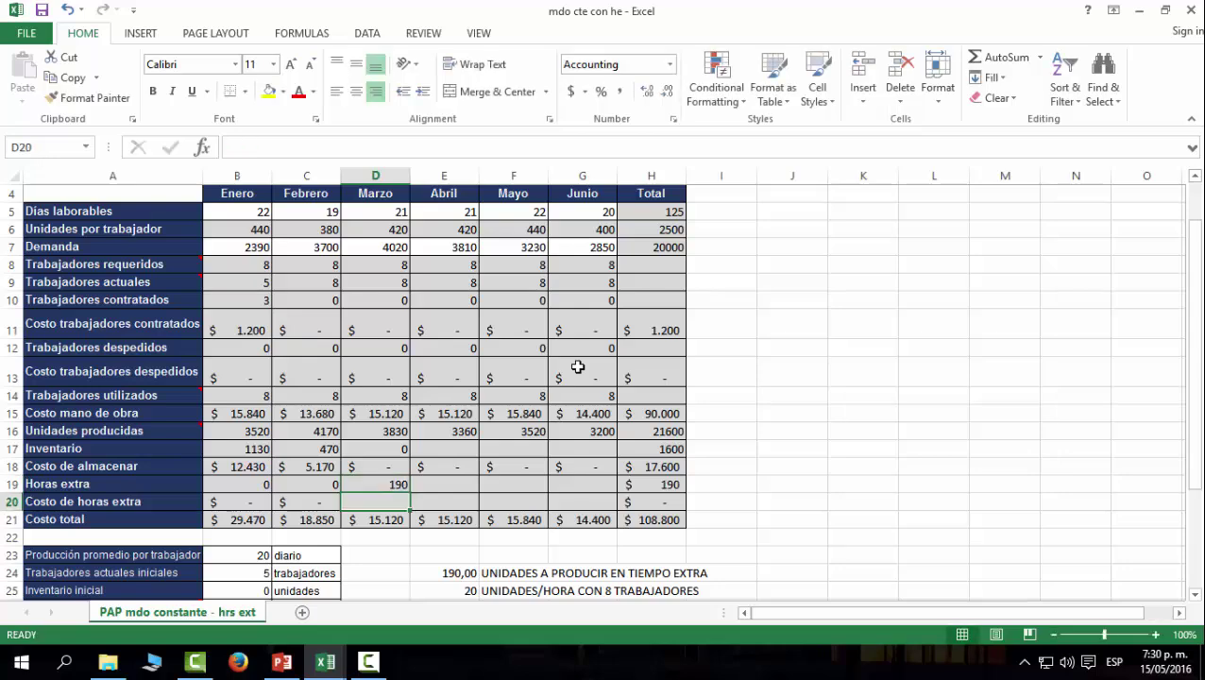
type("=")
scroll(579, 366, "down", 1)
scroll(578, 367, "down", 2)
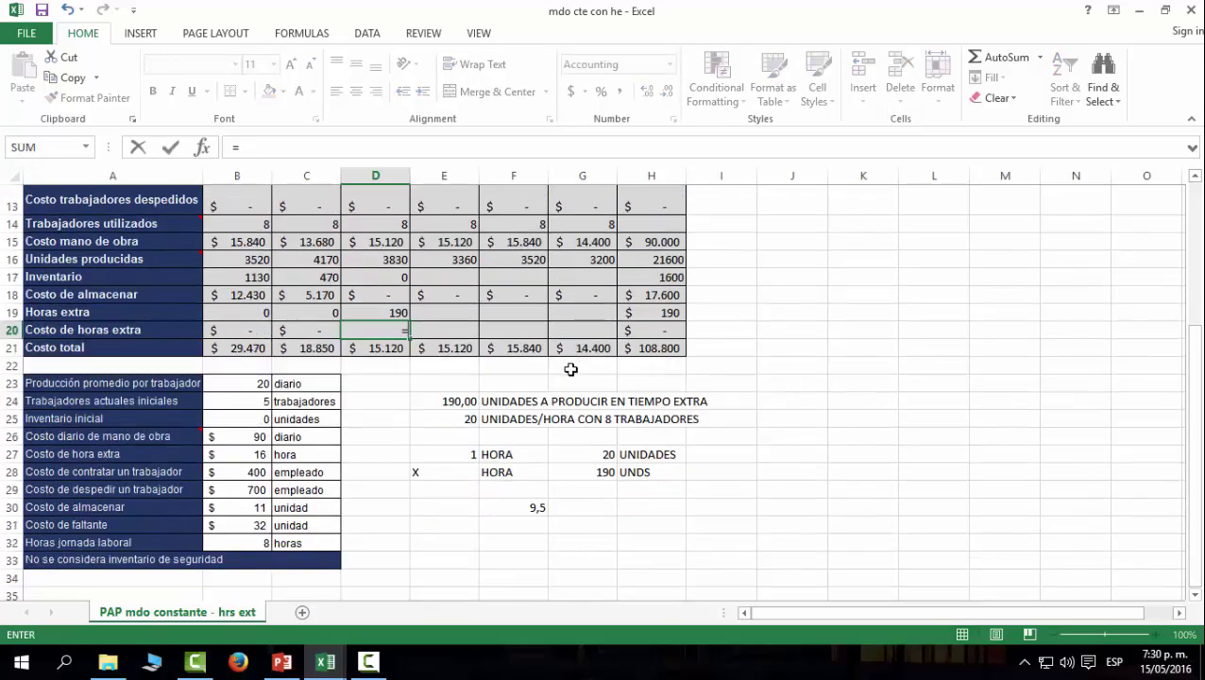
left_click(393, 312)
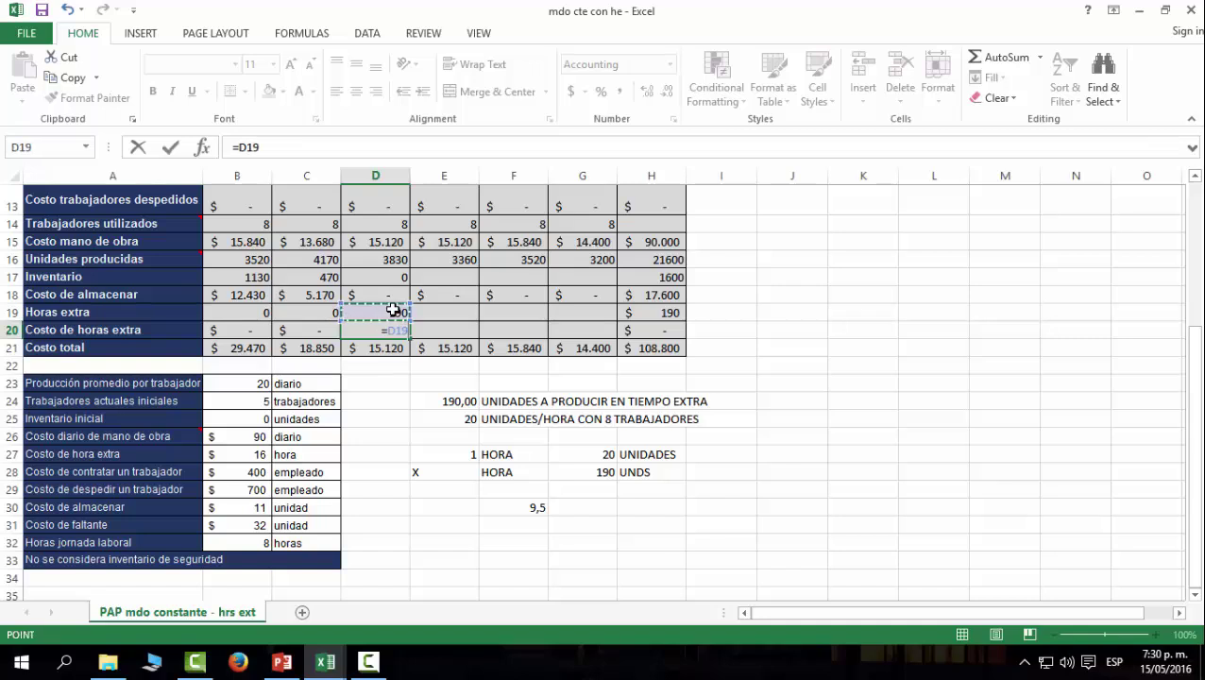
type("*")
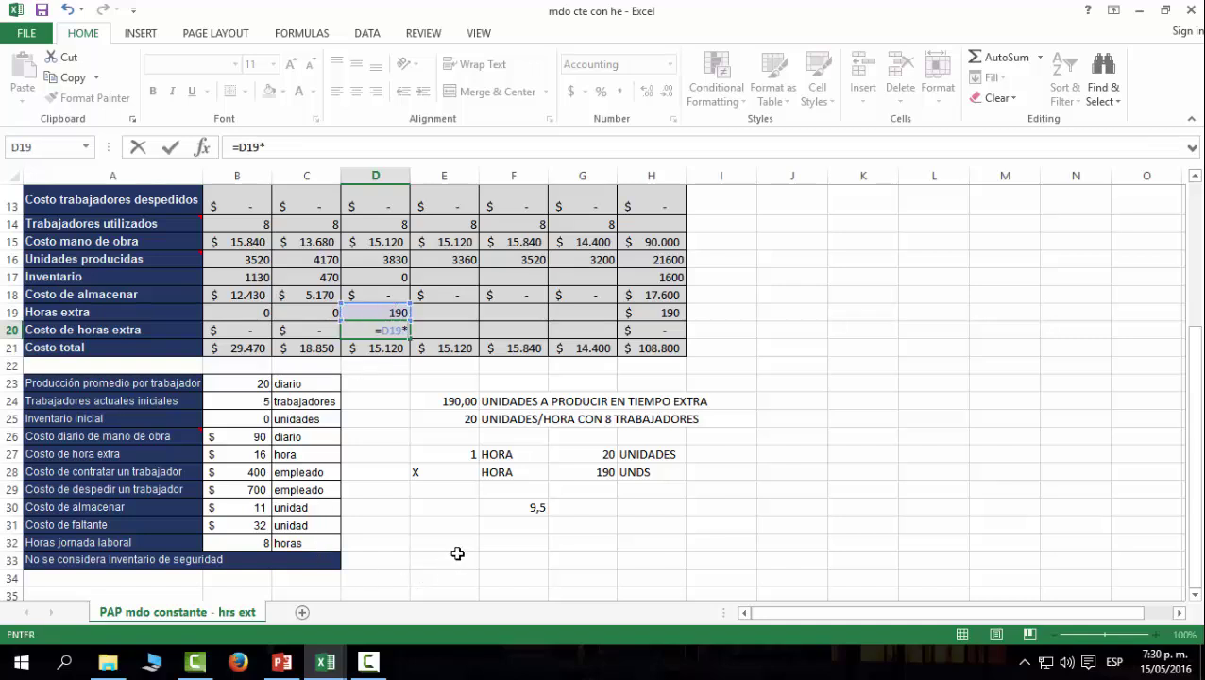
left_click(249, 457)
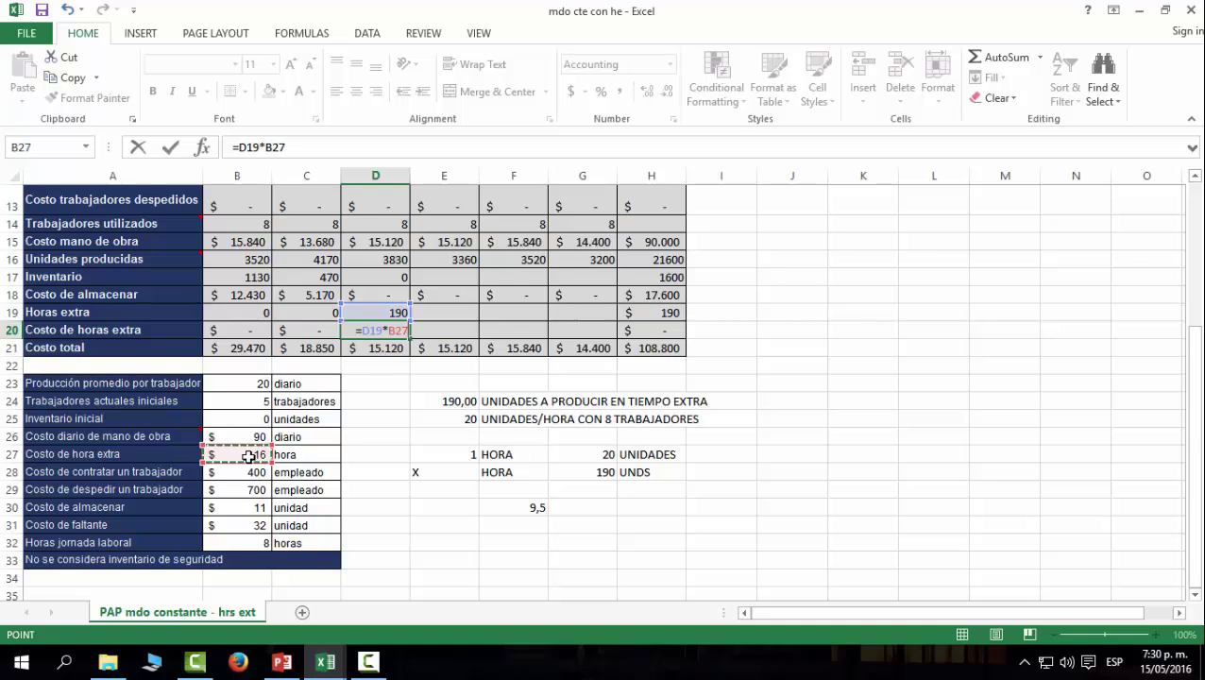
key("F4")
key("Return")
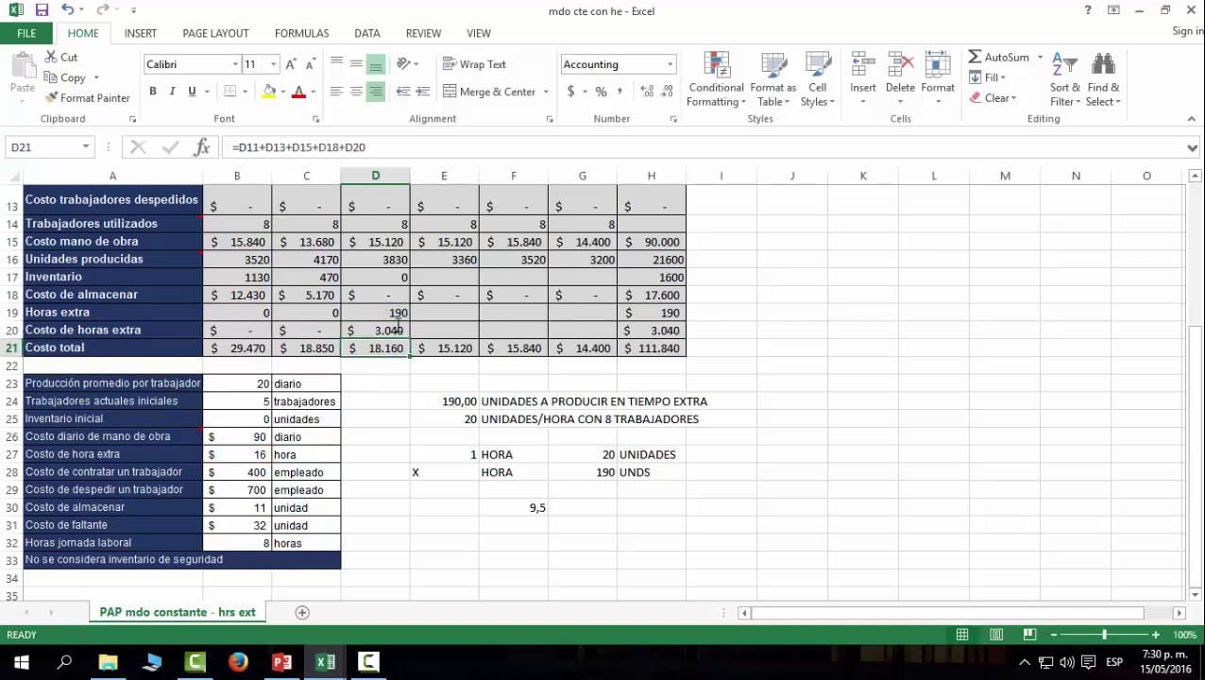
Copy the overtime cost formula through June and correct March's overtime hours to 9,5
left_click(394, 326)
left_click_drag(410, 339, 614, 338)
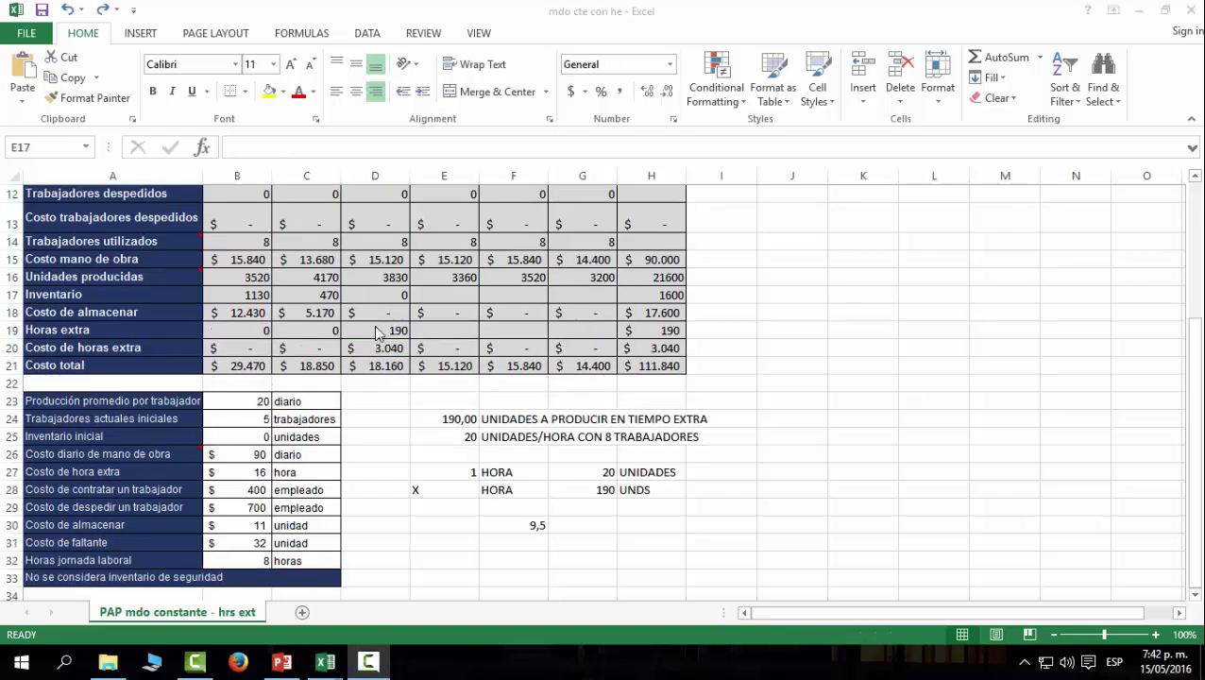
left_click(396, 329)
type("9,5")
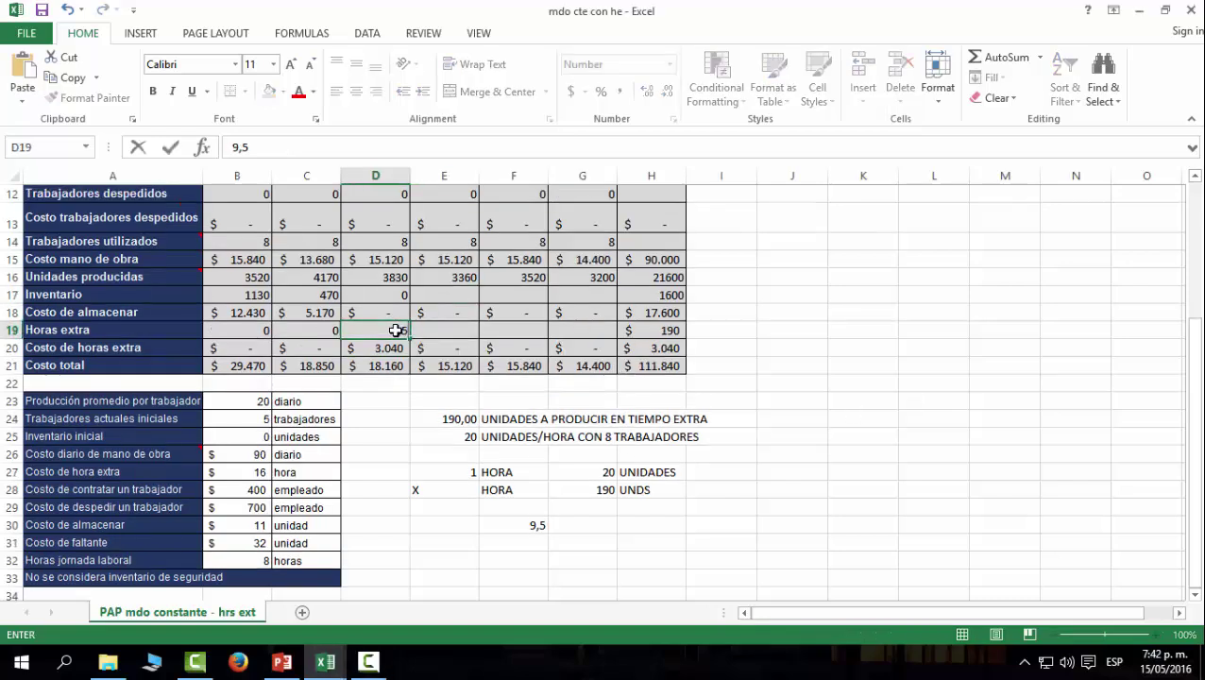
key("Return")
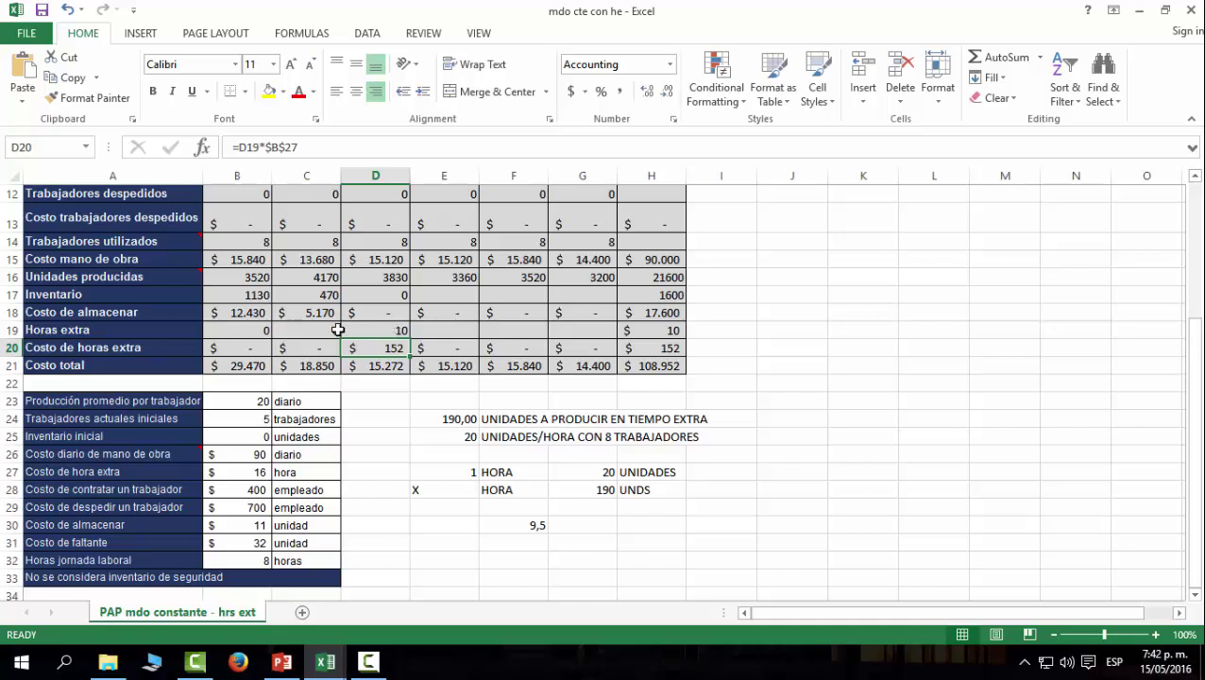
Show one decimal on the storage and overtime rows for March through June
left_click(381, 325)
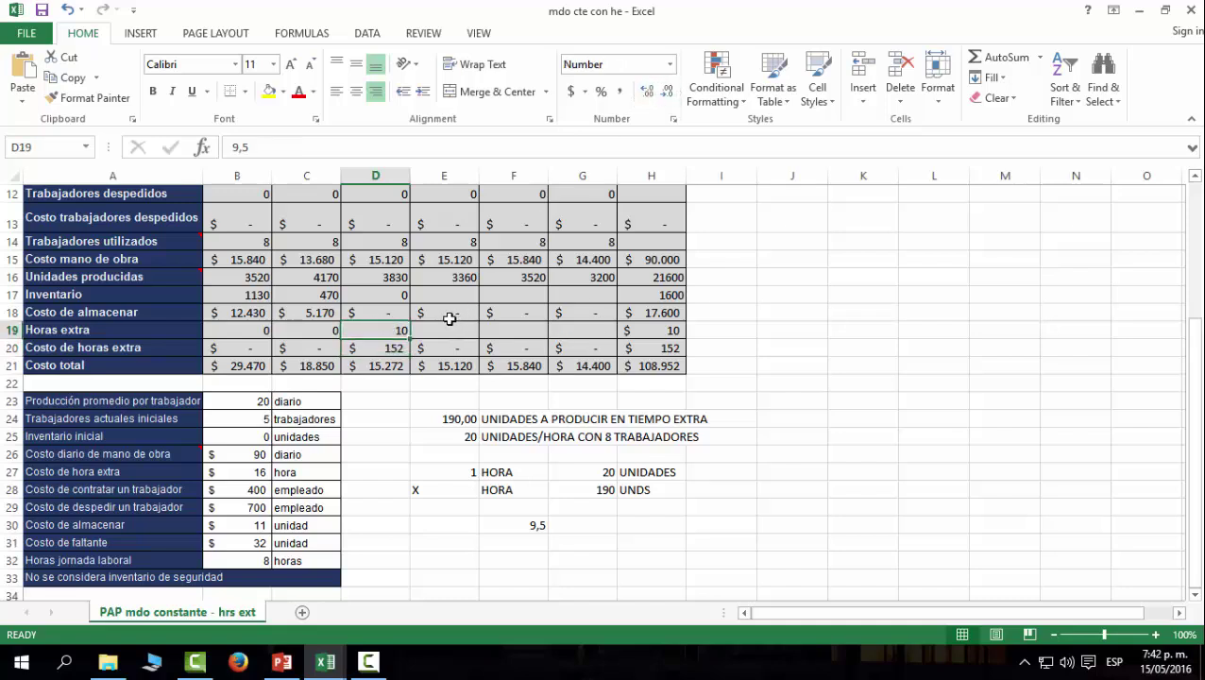
left_click_drag(395, 325, 586, 316)
left_click(646, 92)
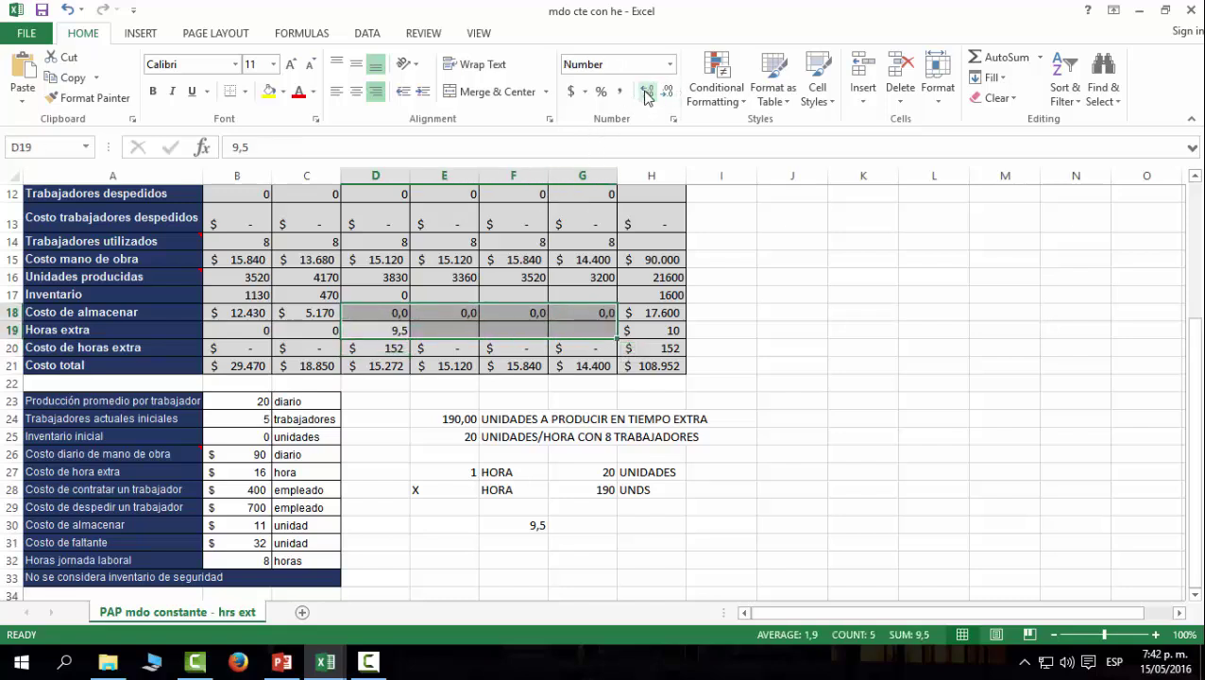
left_click(451, 295)
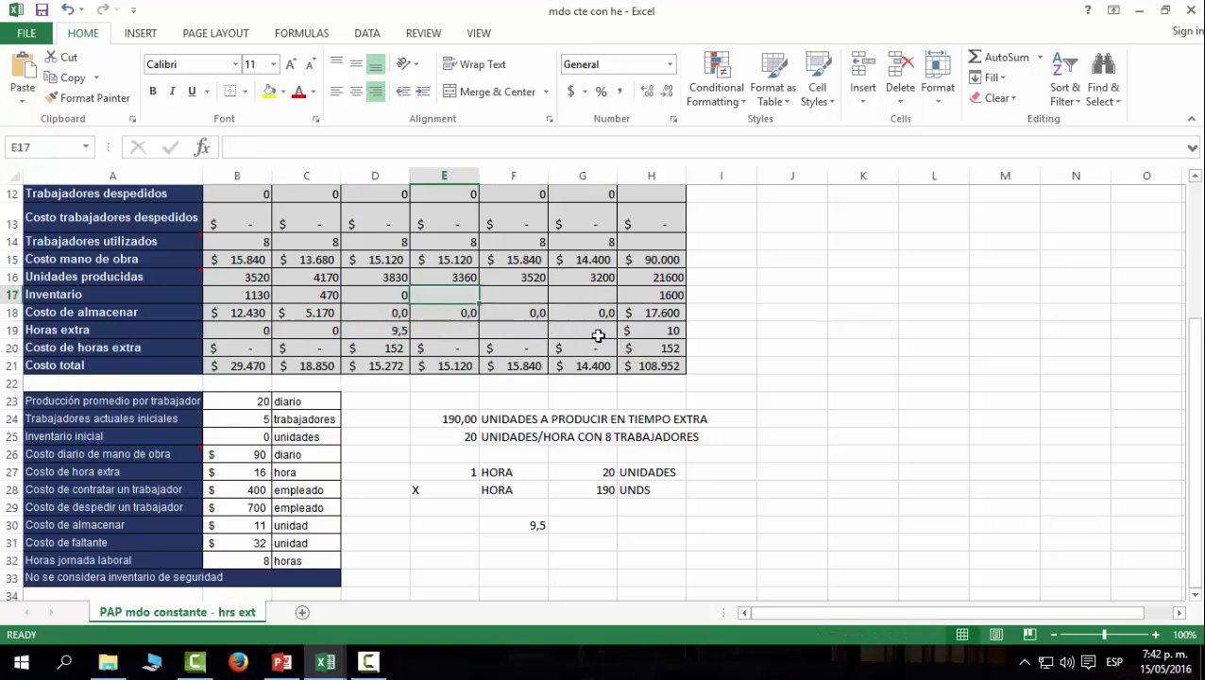
scroll(772, 374, "up", 1)
scroll(772, 375, "up", 1)
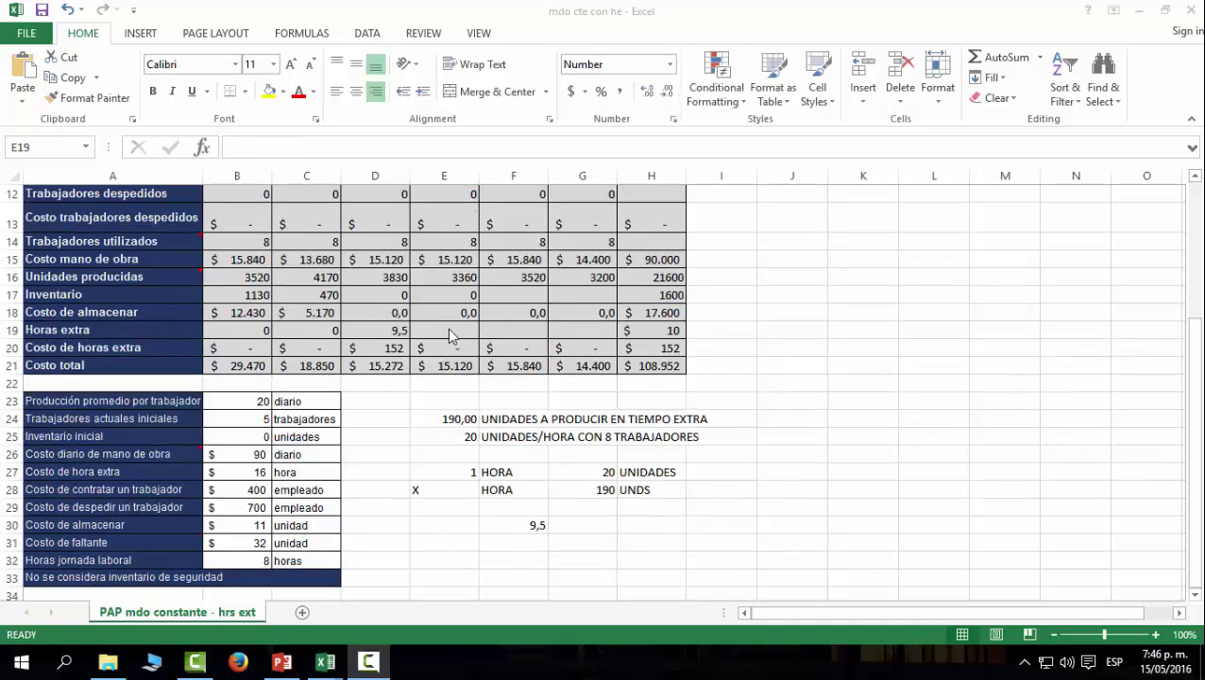
Start April's overtime in E19 with the demand shortfall =(E7-E16), 450,0 units
left_click(439, 331)
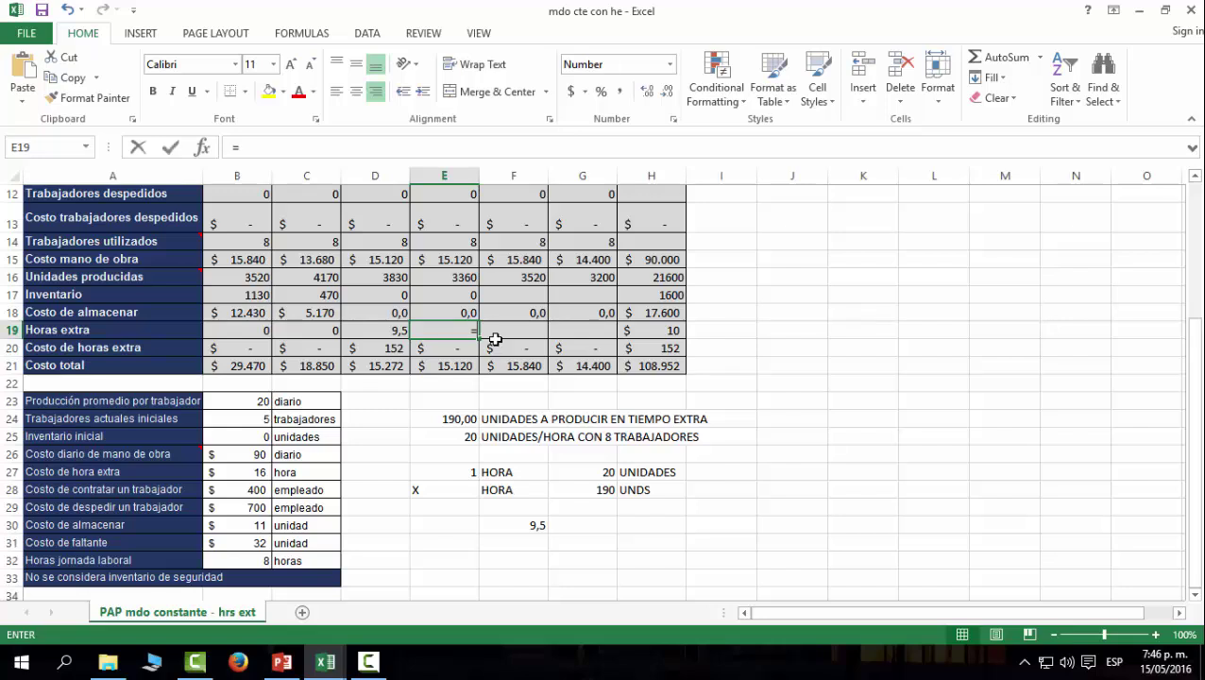
type("=(")
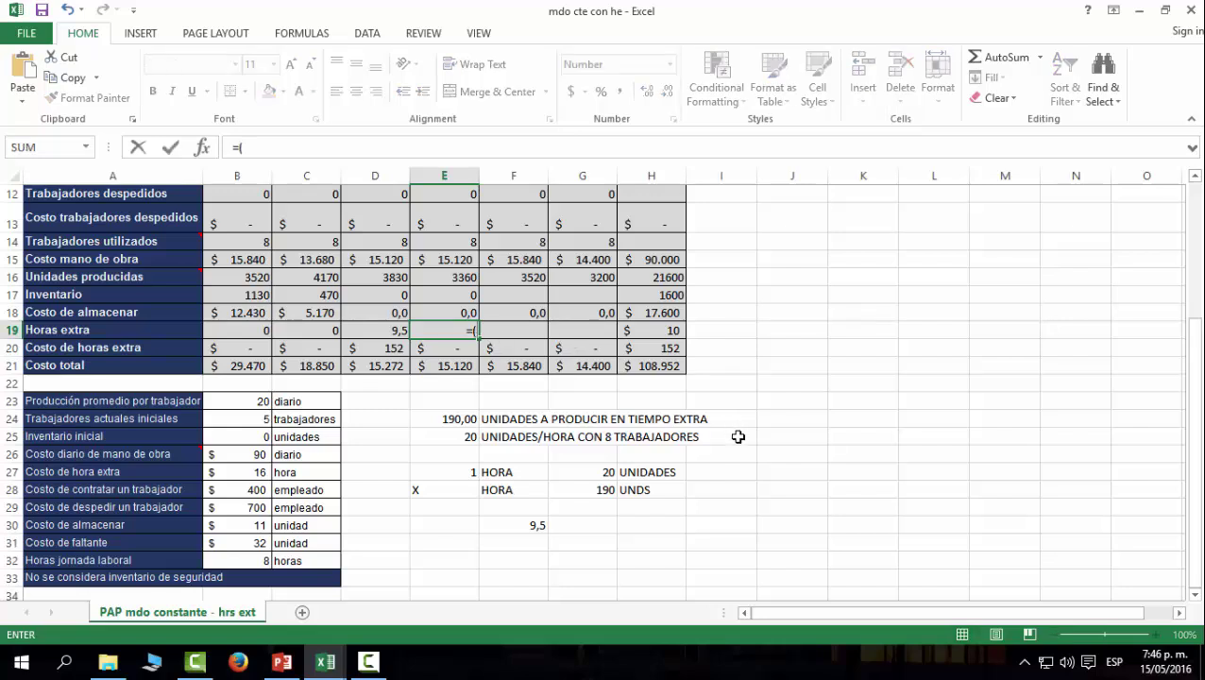
scroll(739, 437, "up", 1)
scroll(739, 437, "up", 1)
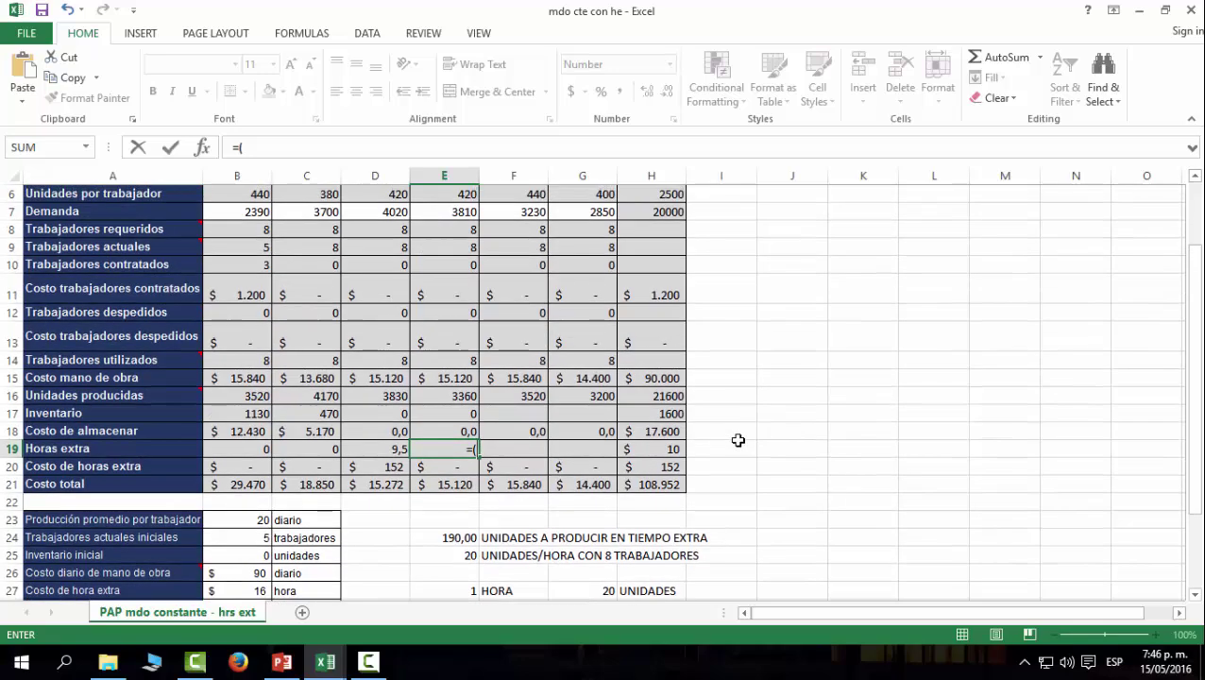
left_click(448, 214)
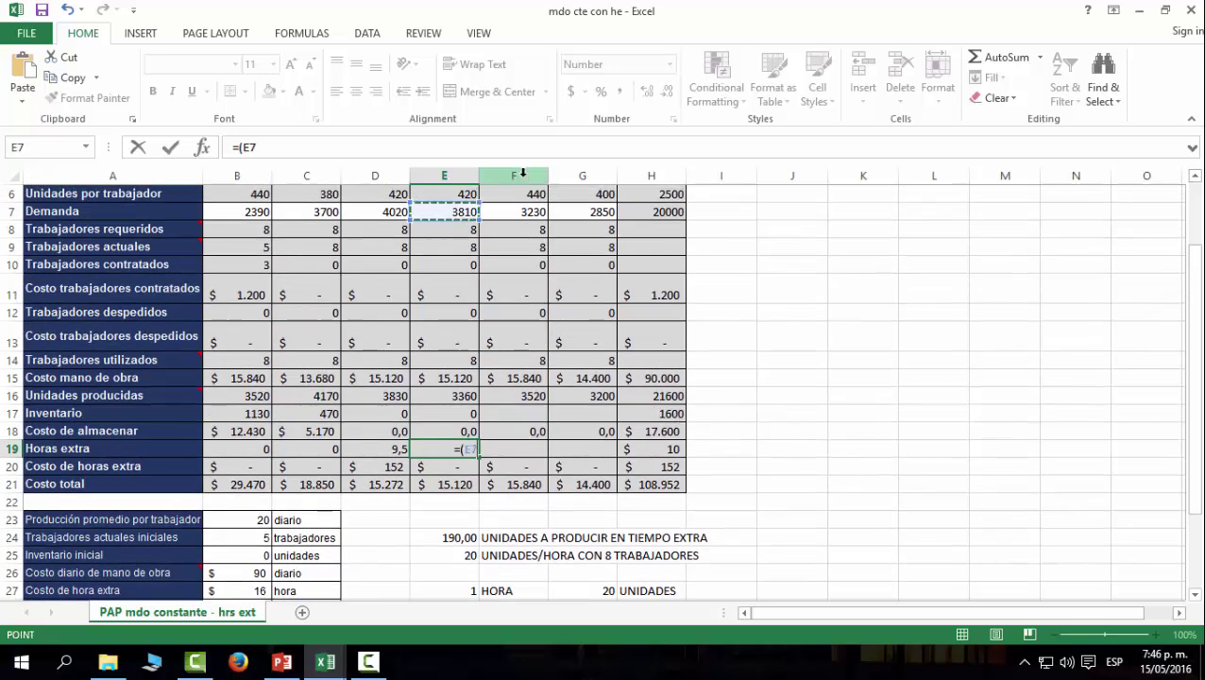
type("-")
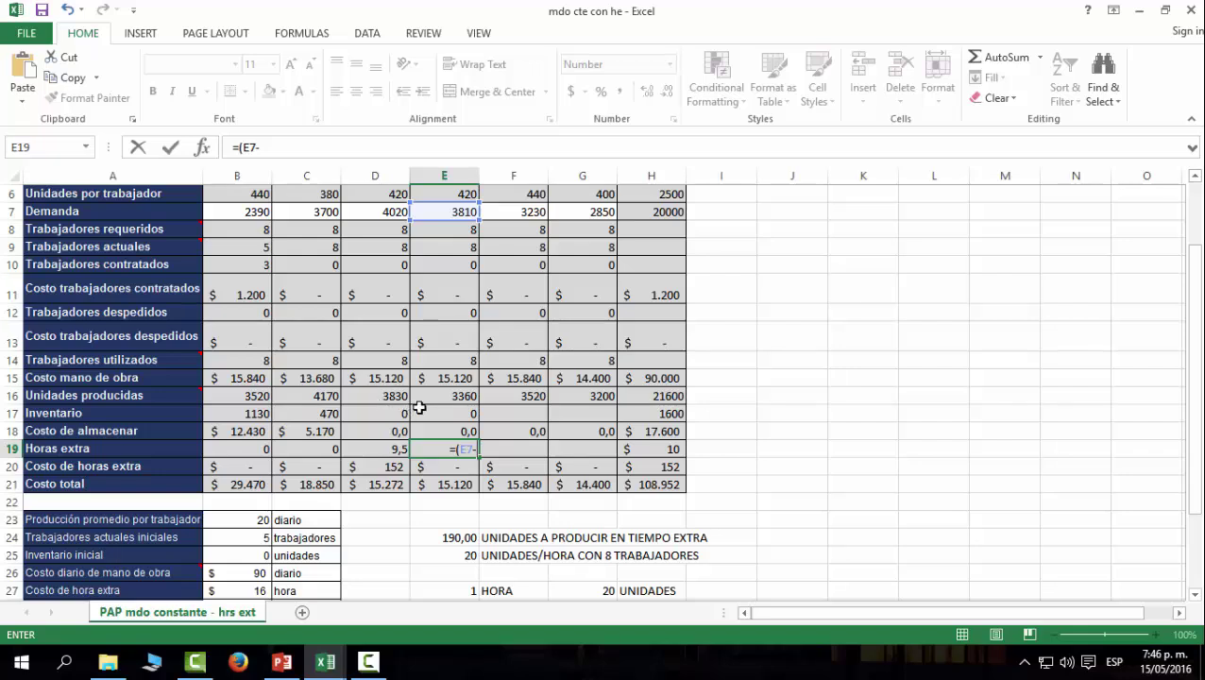
left_click(457, 395)
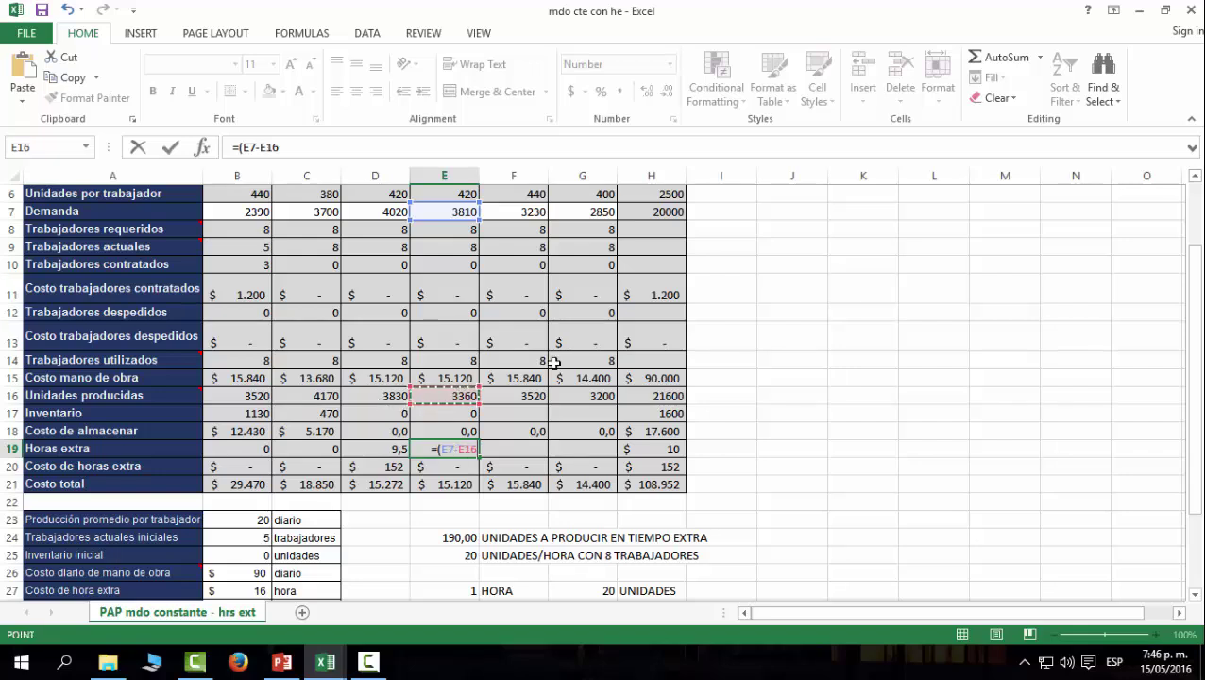
type(")")
key("Return")
key("Up")
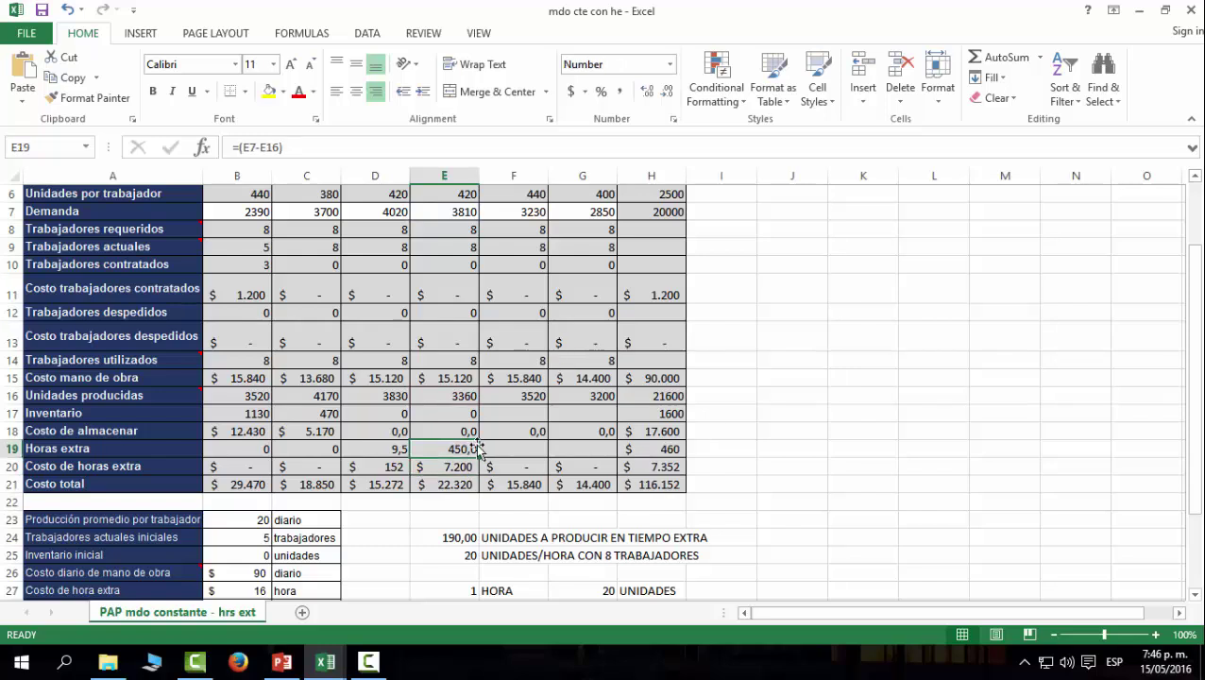
Divide E19's shortfall by (B23*E14)/B32 so April's overtime becomes 22,5 hours
left_click(854, 413)
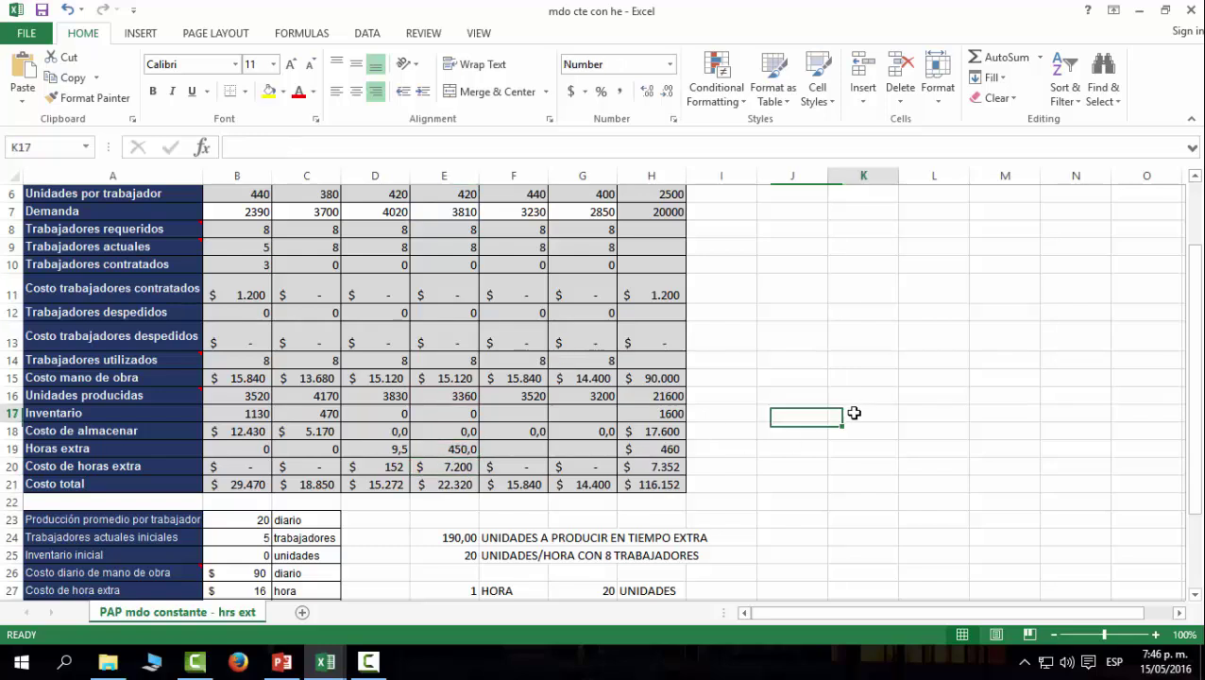
left_click(472, 450)
left_click(375, 151)
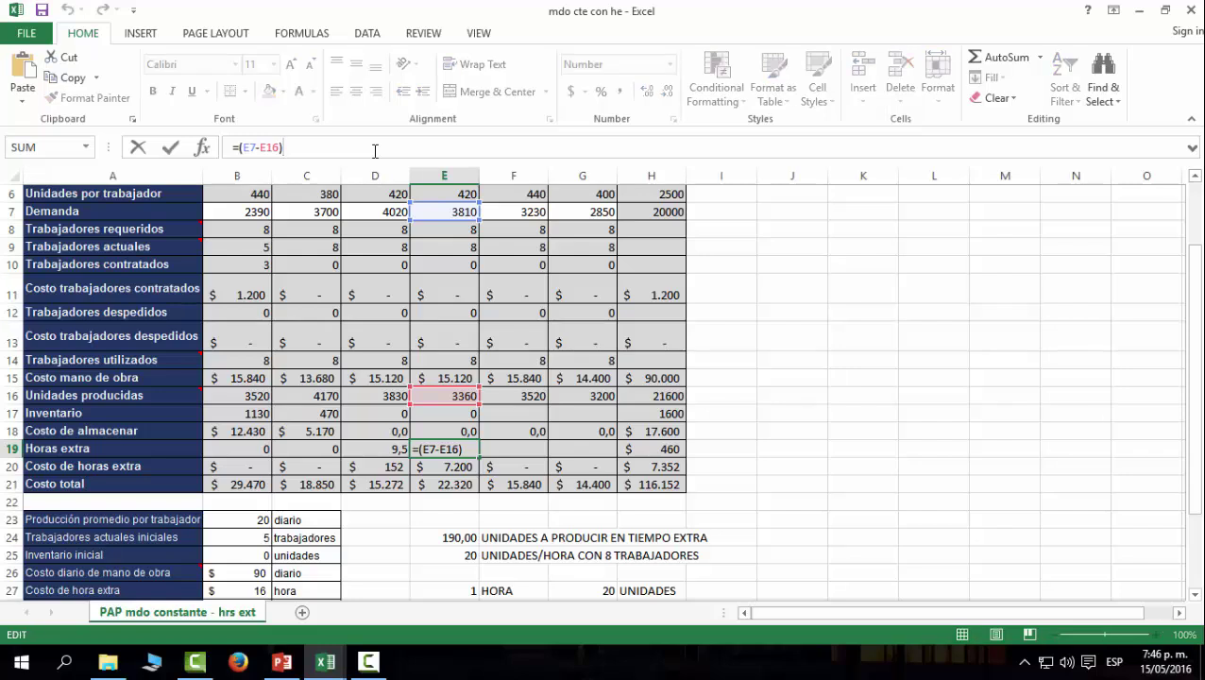
type("/((")
left_click(246, 521)
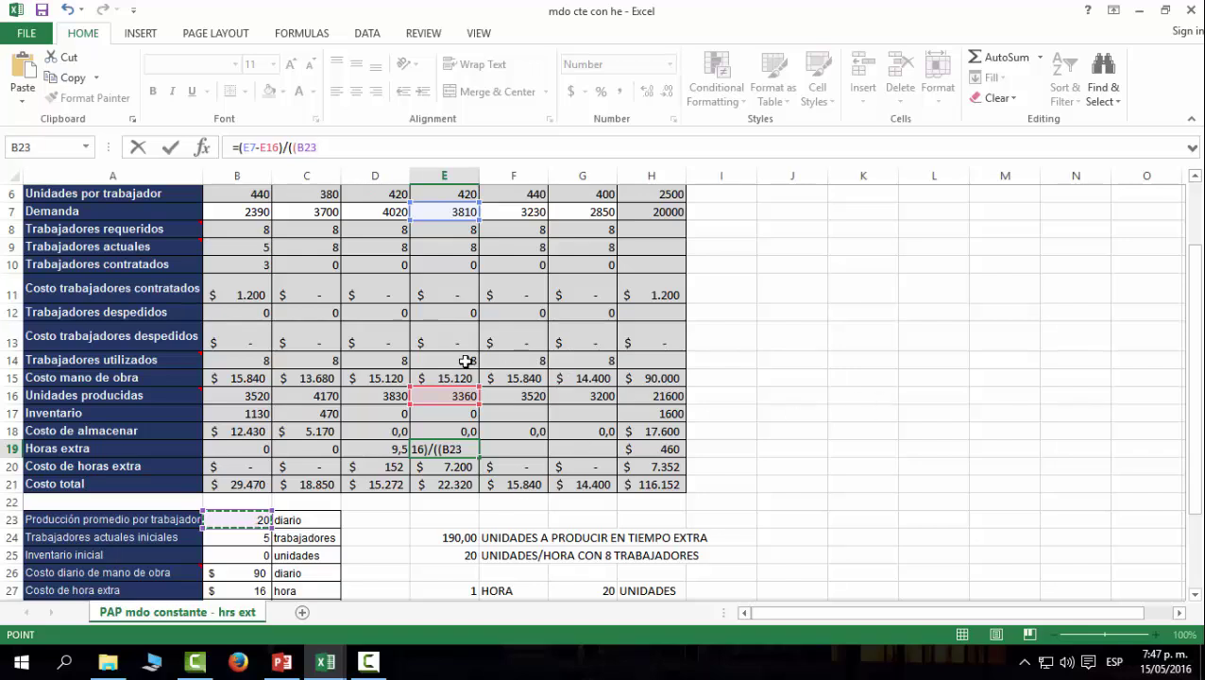
type("*")
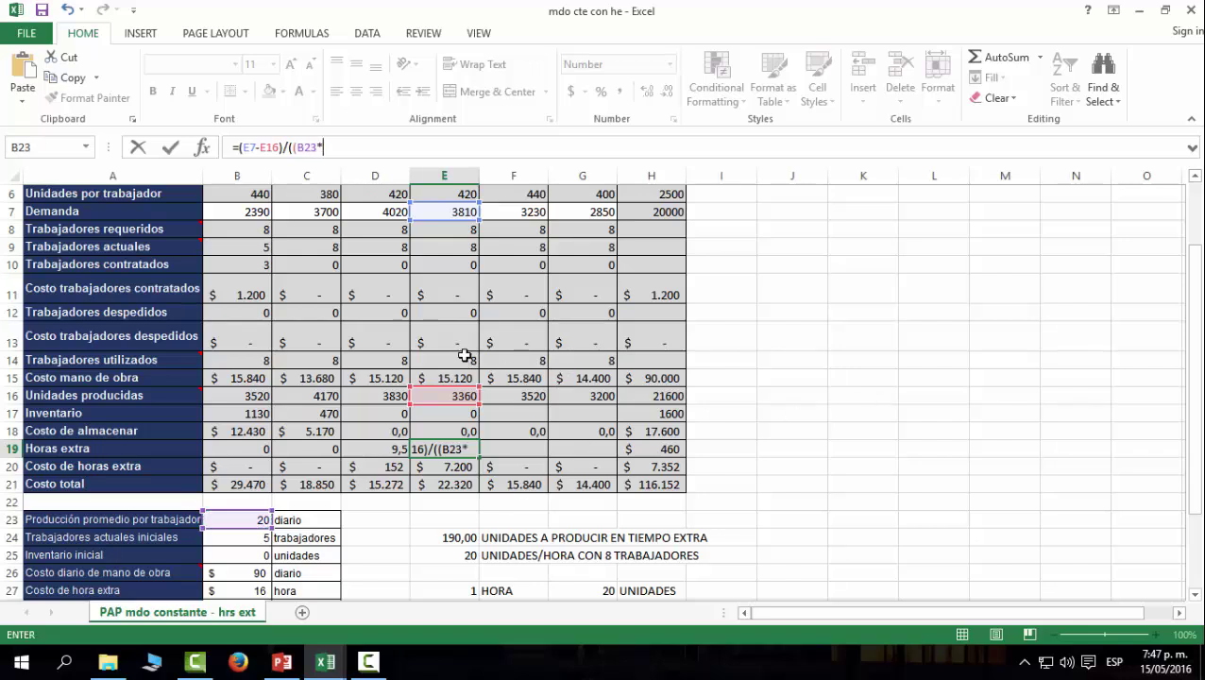
left_click(448, 359)
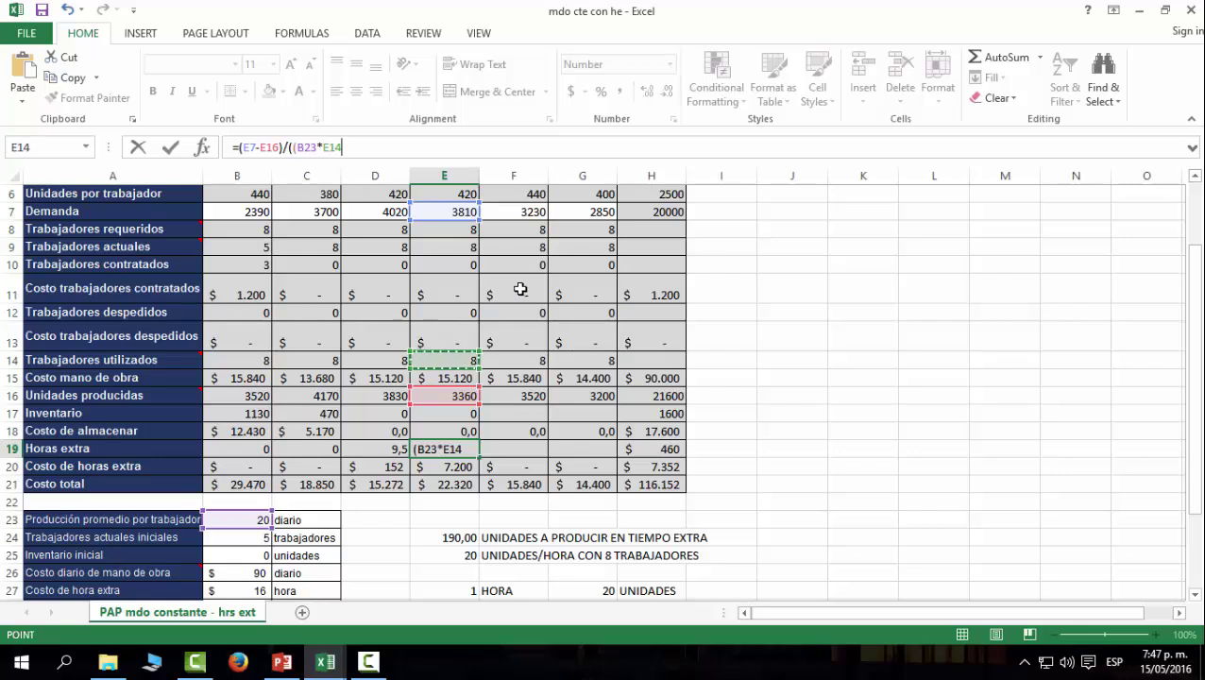
type(")")
type("/")
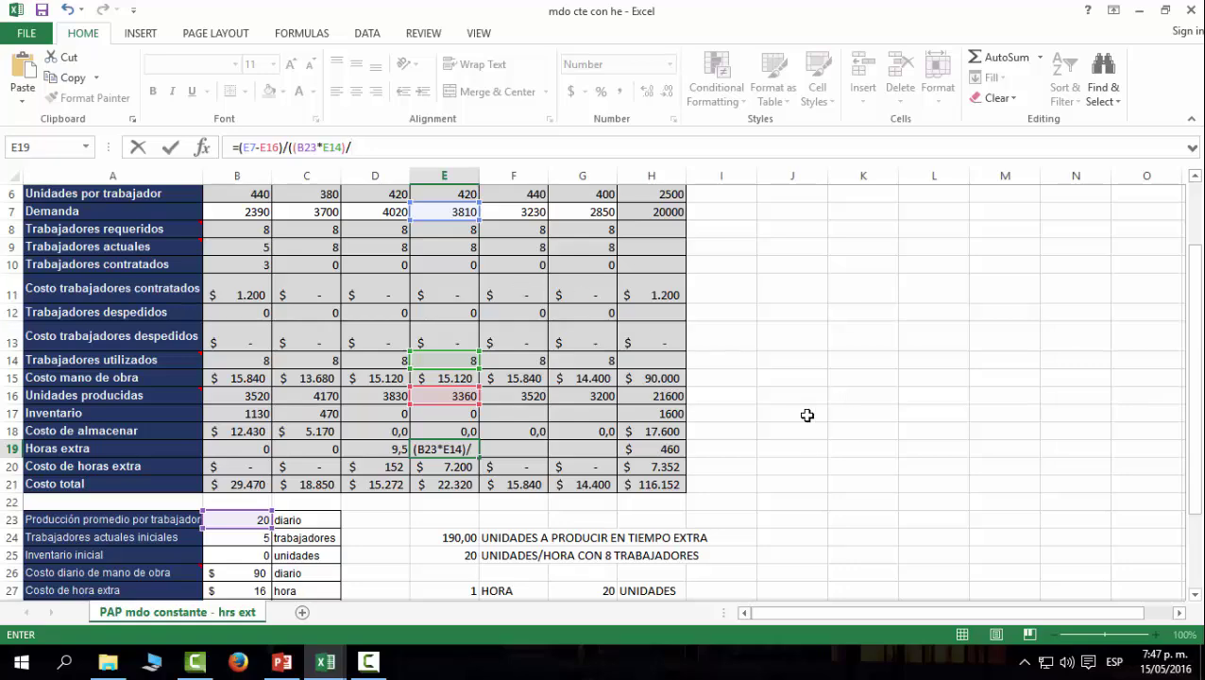
scroll(810, 414, "down", 3)
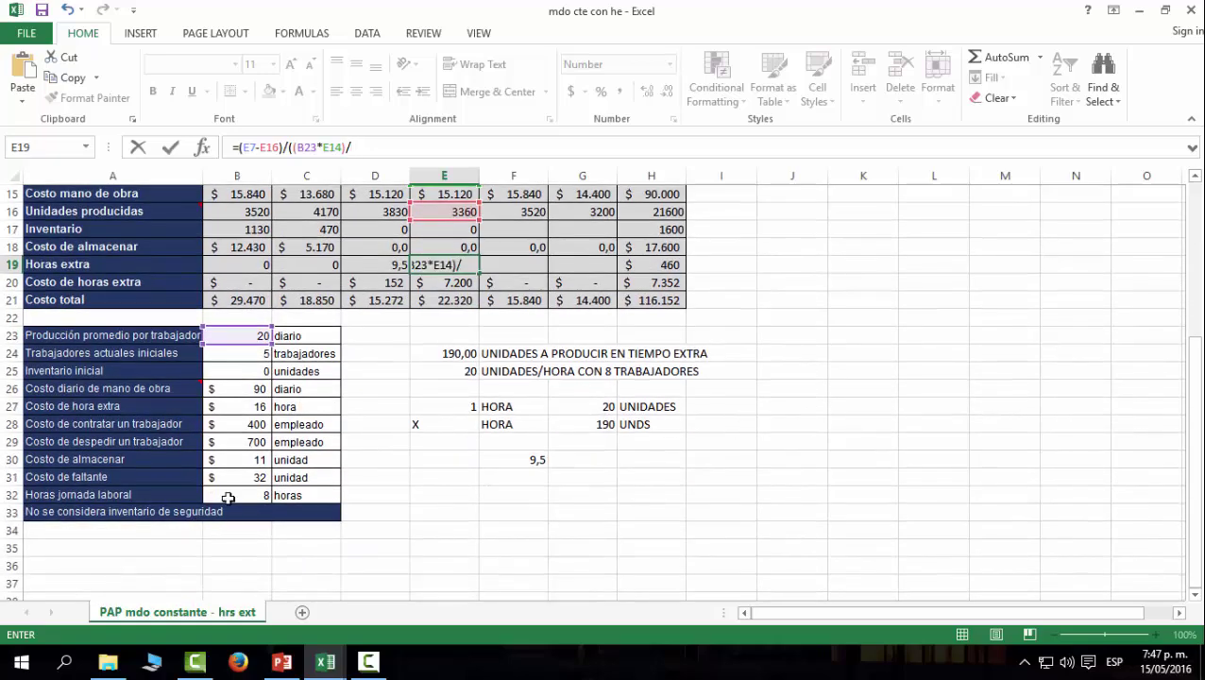
left_click(243, 490)
type(")")
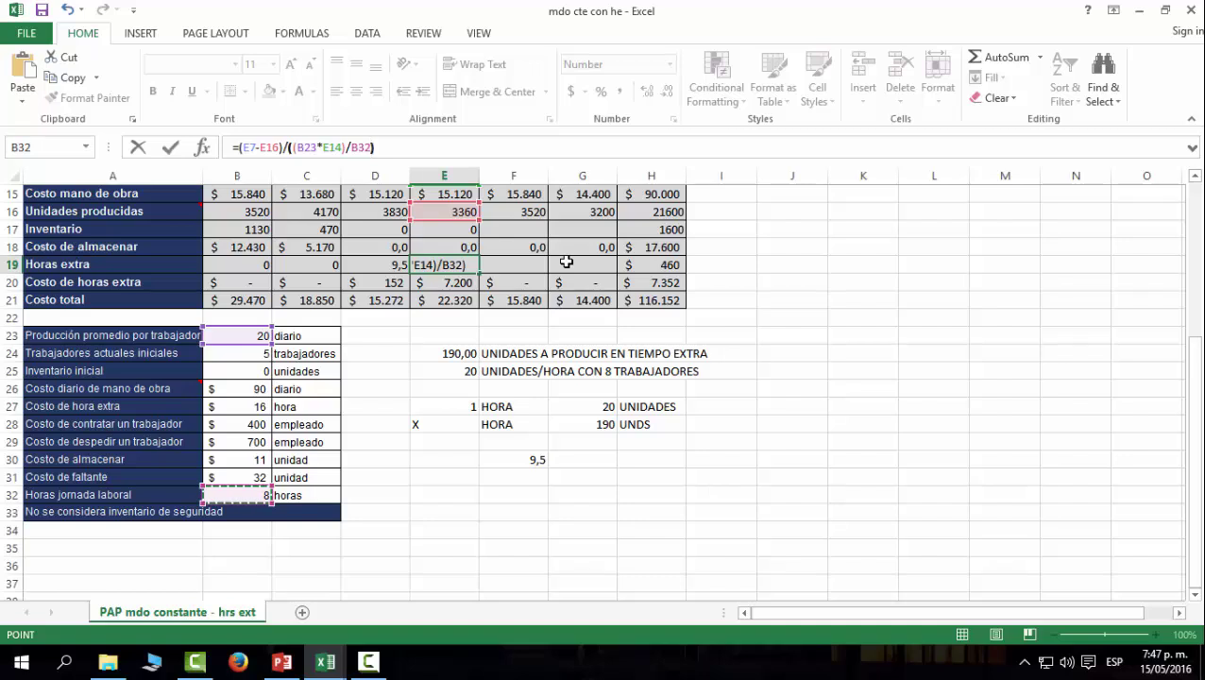
key("Return")
left_click(461, 259)
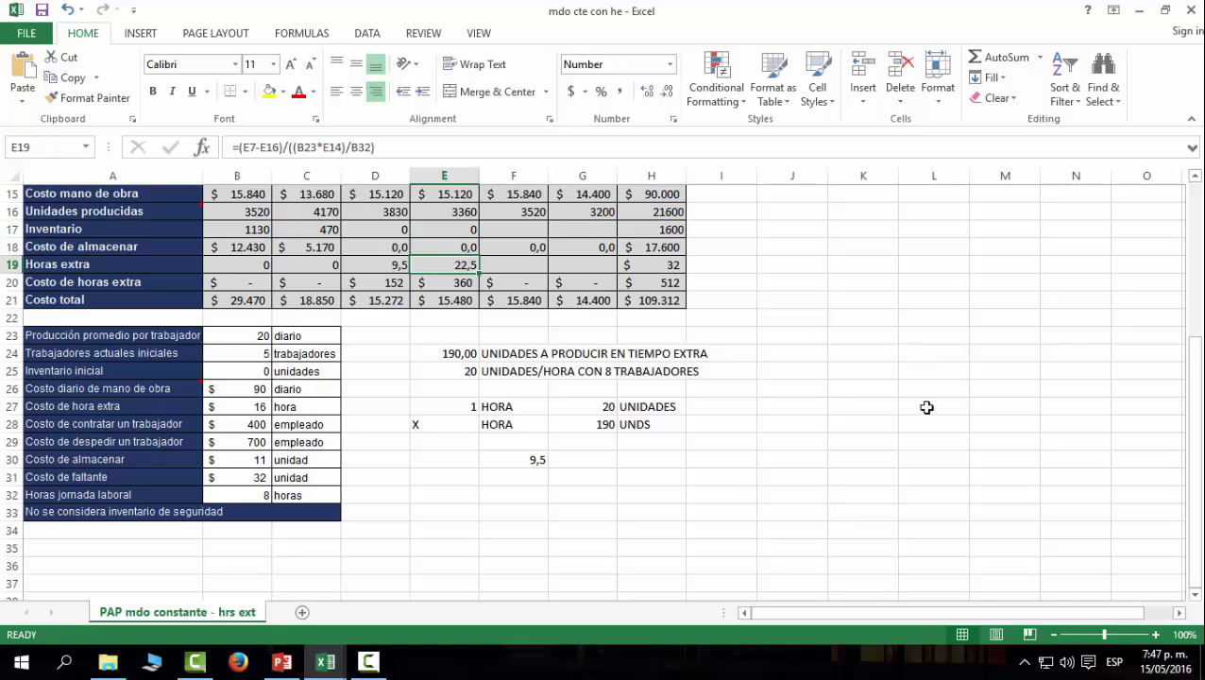
scroll(926, 408, "up", 1)
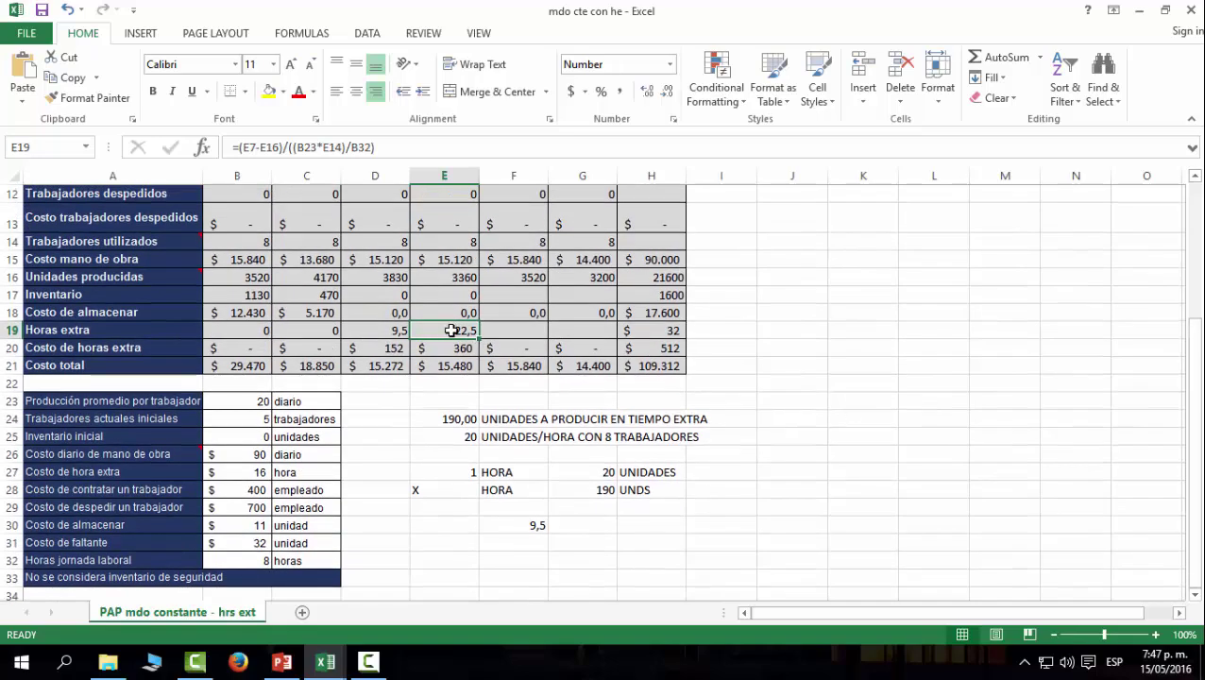
Enter =F16-F7 in F17 and fill to G17 for inventories of 290 and 640
scroll(427, 301, "up", 1)
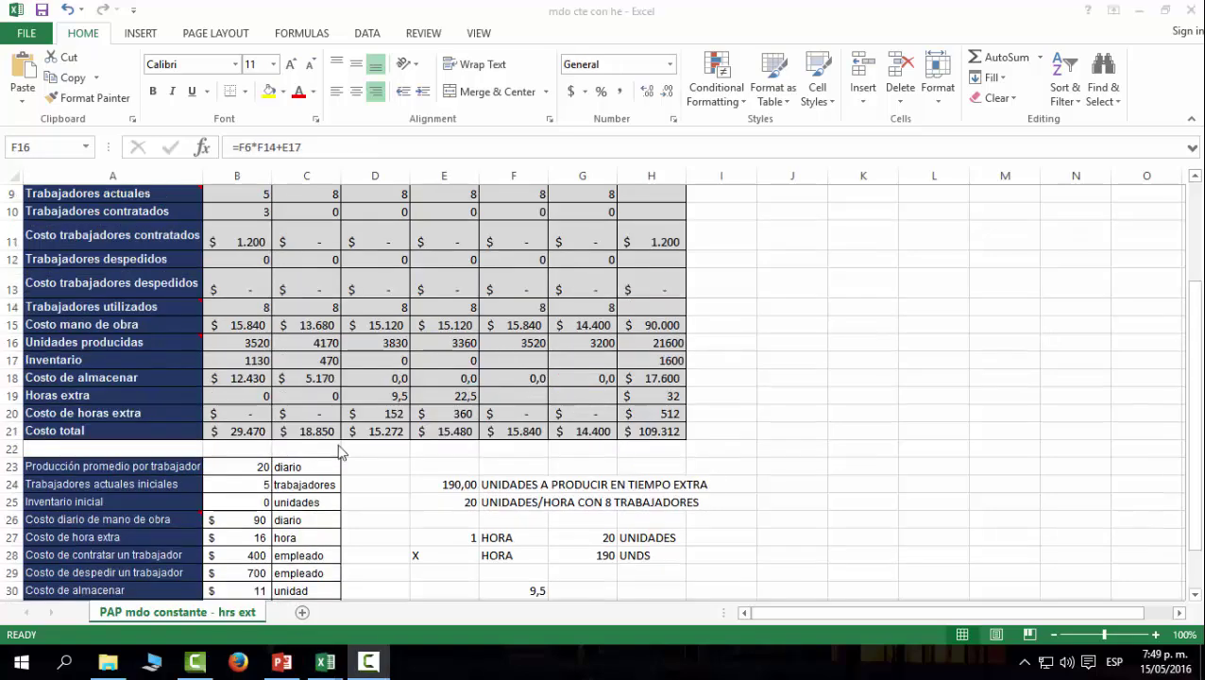
left_click(509, 358)
type("=")
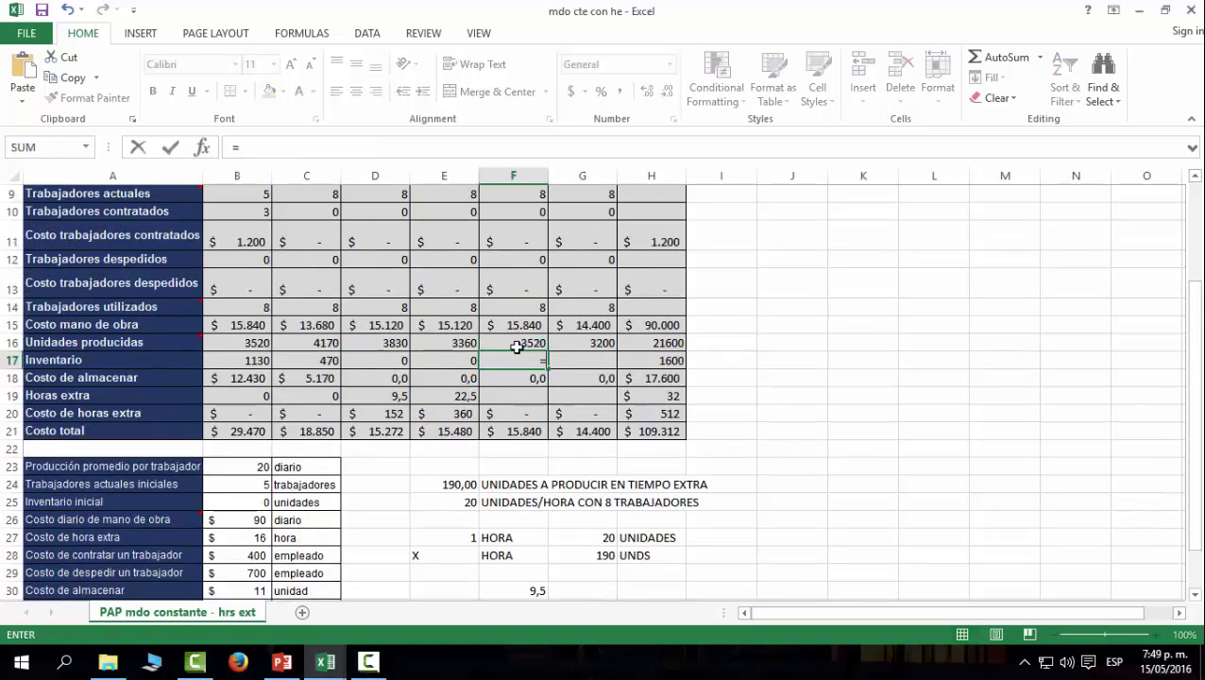
left_click(518, 346)
type("-")
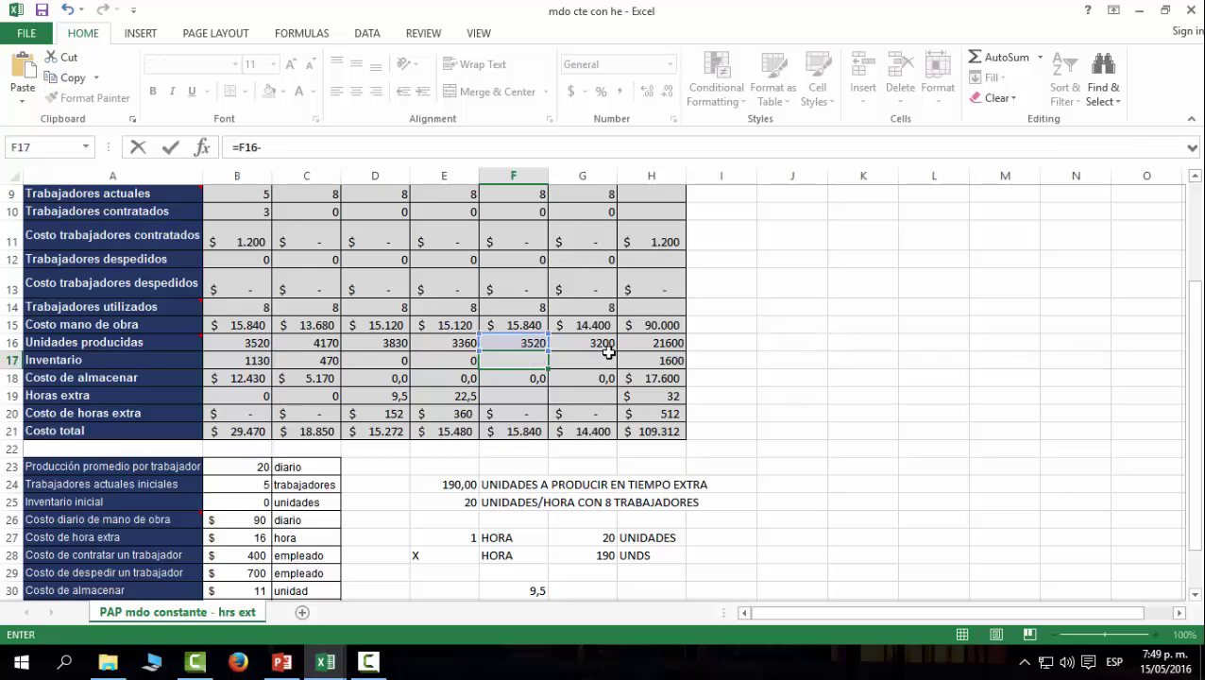
scroll(608, 351, "up", 2)
left_click(521, 268)
key("Return")
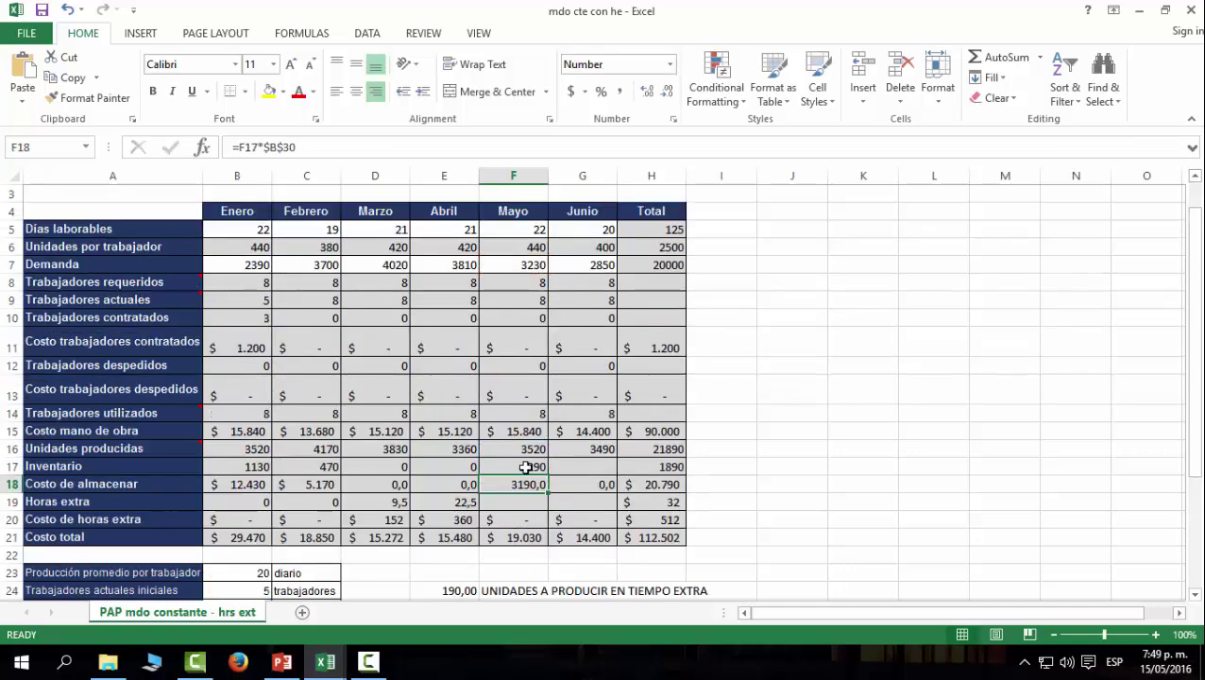
left_click(525, 467)
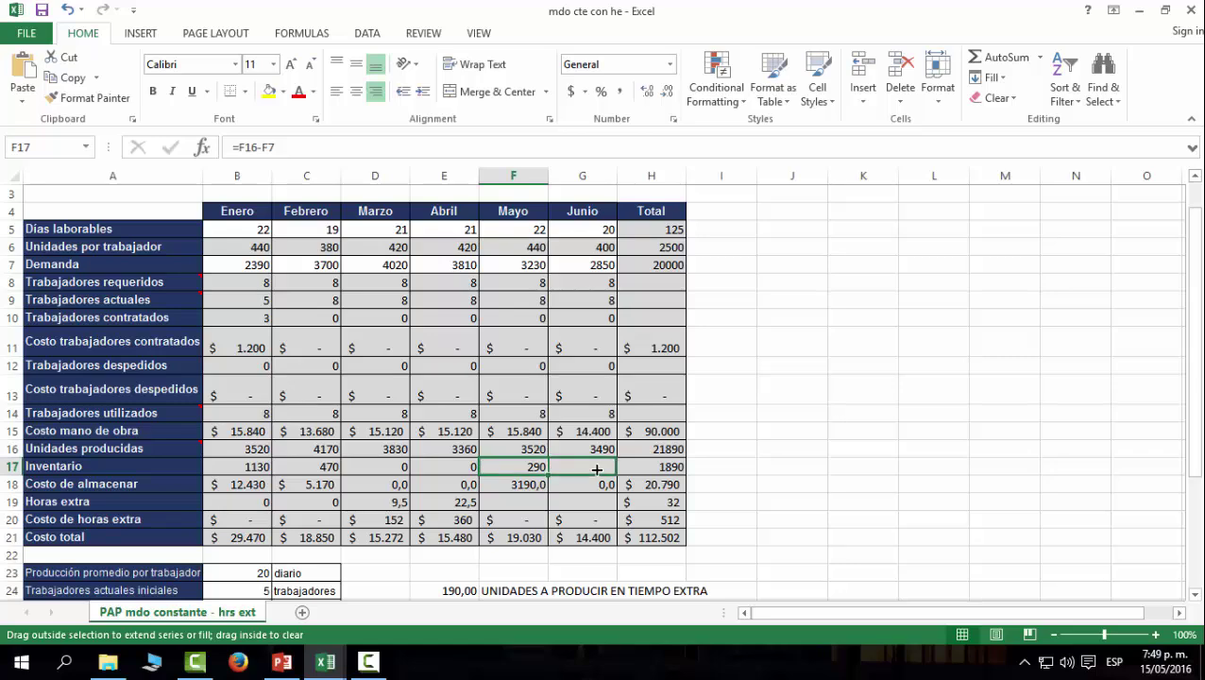
left_click_drag(551, 472, 605, 473)
scroll(717, 494, "down", 1)
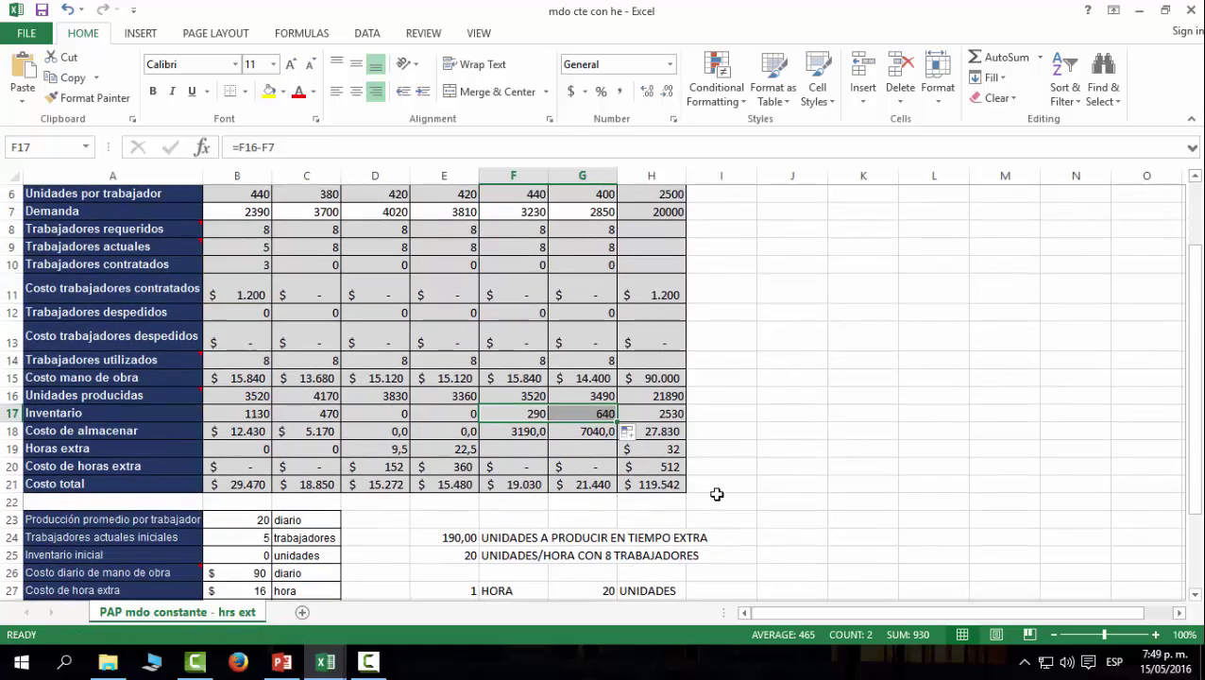
Set May and June overtime hours to 0, ending on total cost H21
left_click(515, 450)
type("0")
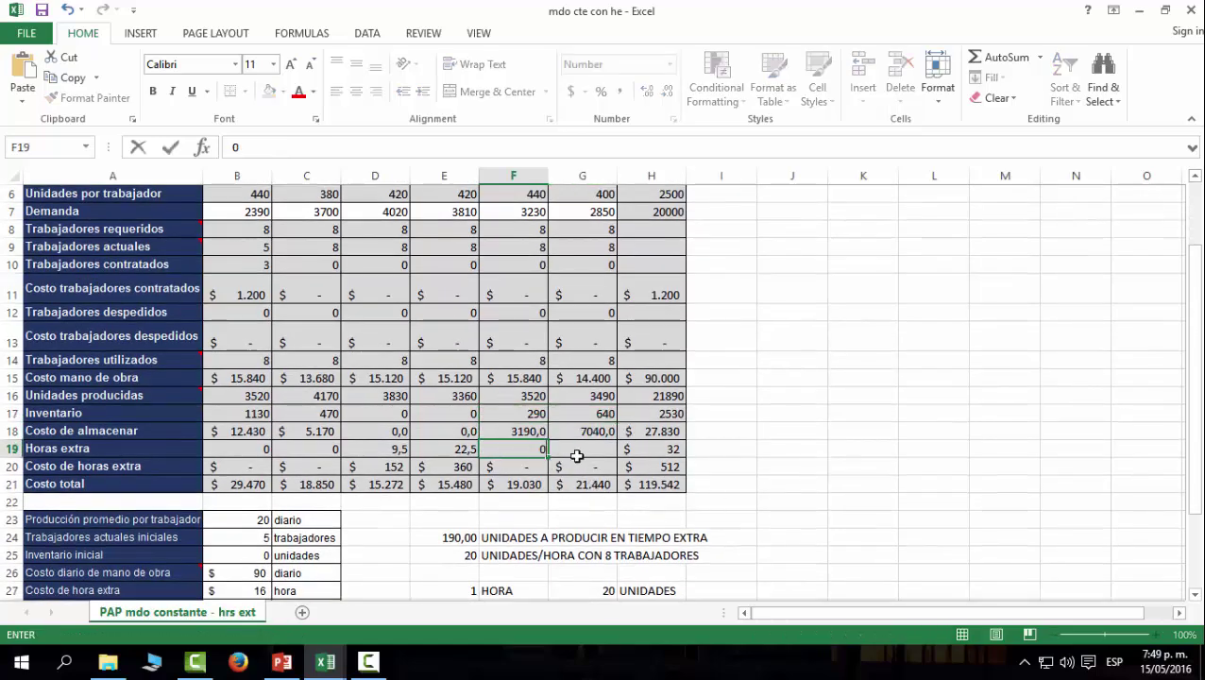
key("ctrl+r")
left_click(582, 452)
key("ctrl+r")
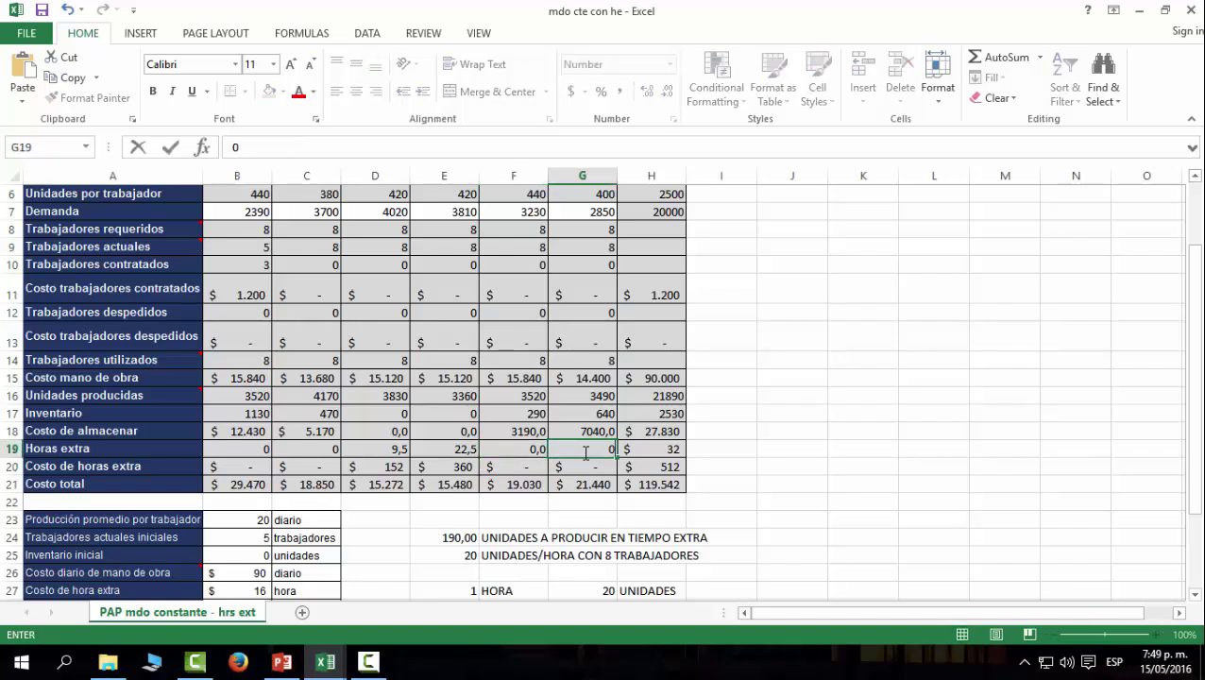
key("Return")
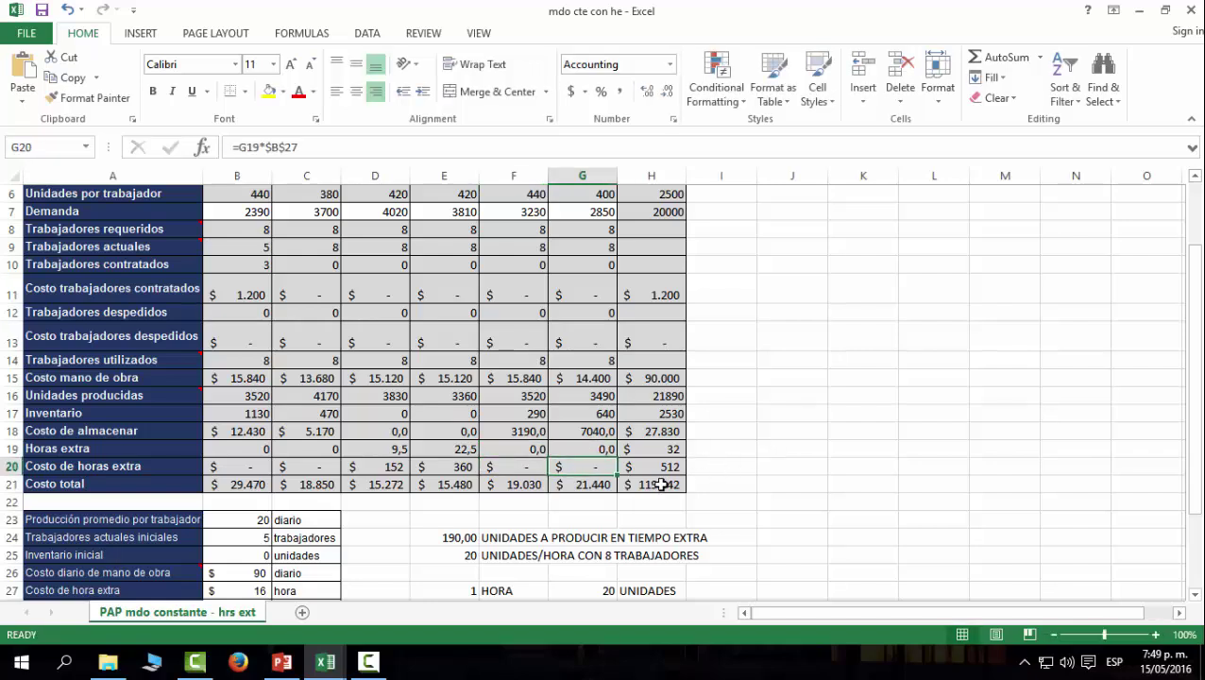
left_click(652, 486)
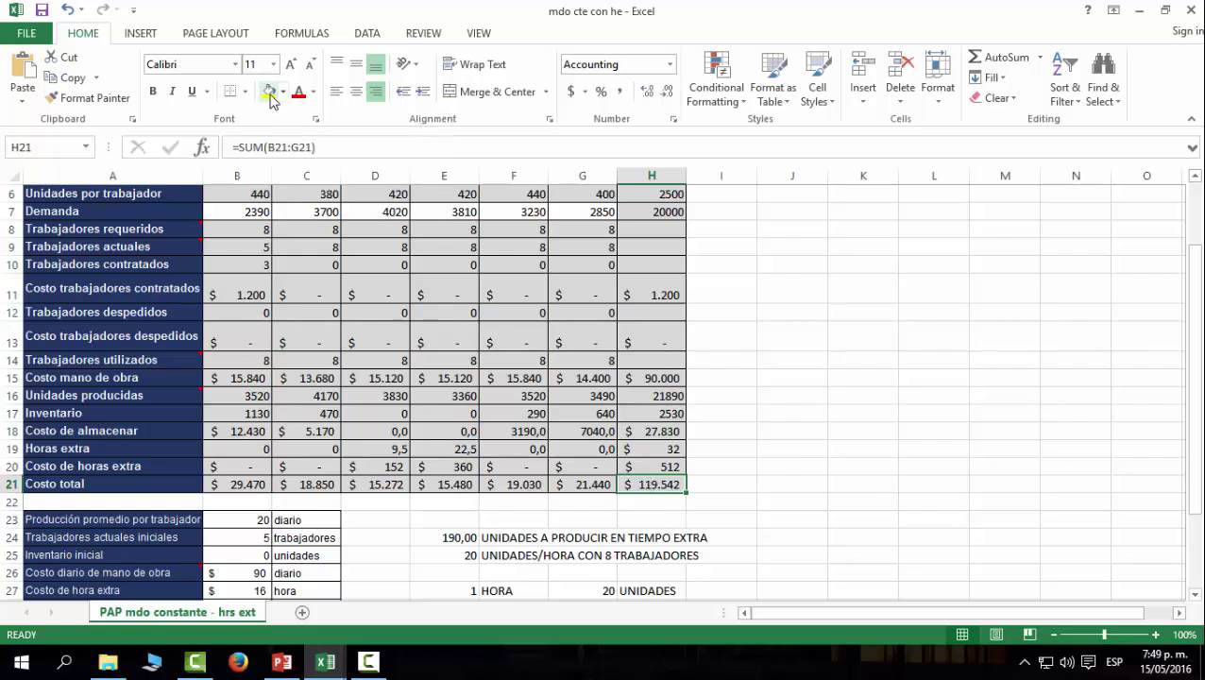
Fill the $119.542 total cost cell H21 yellow and check the overtime hours sum
left_click(271, 93)
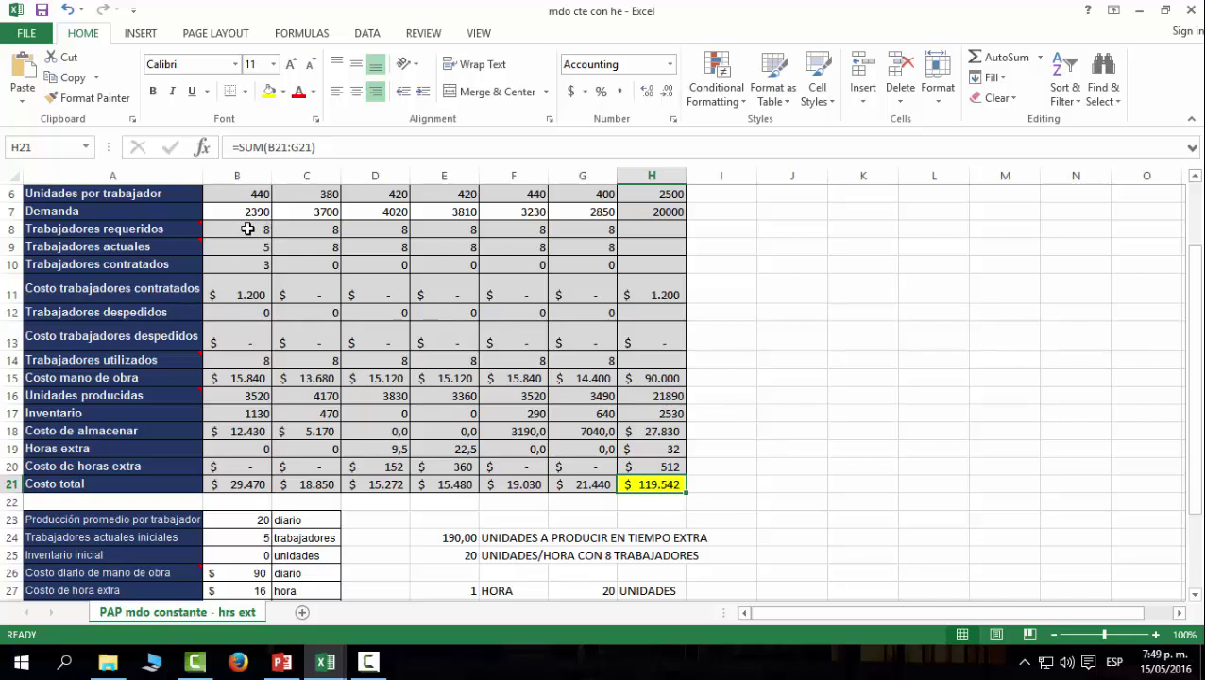
left_click_drag(247, 228, 592, 234)
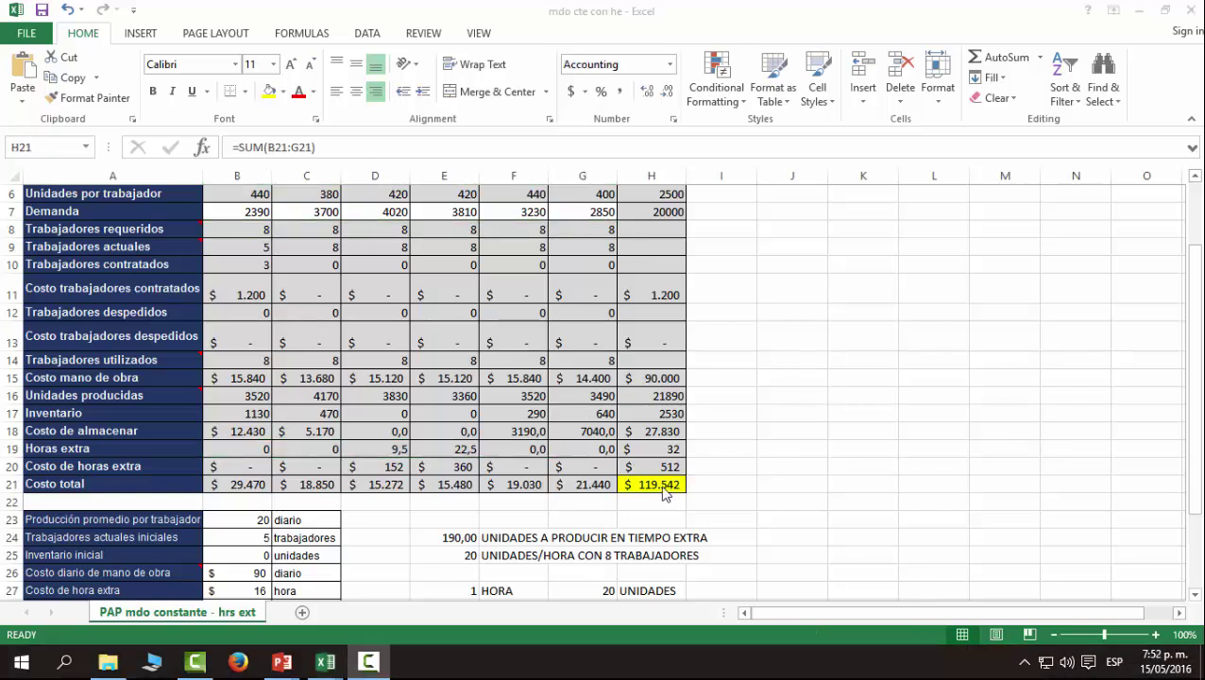
left_click(659, 484)
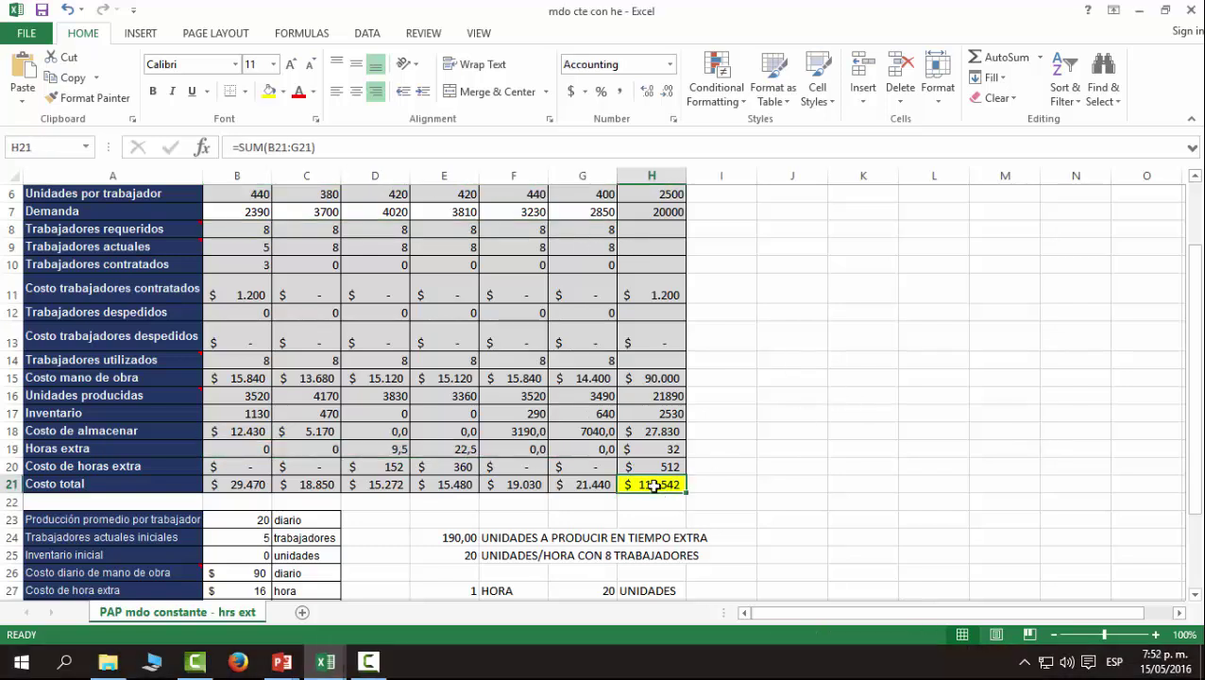
Return to the Libro1 workbook and inspect B5 and the workers hired formula in C10
left_click(322, 664)
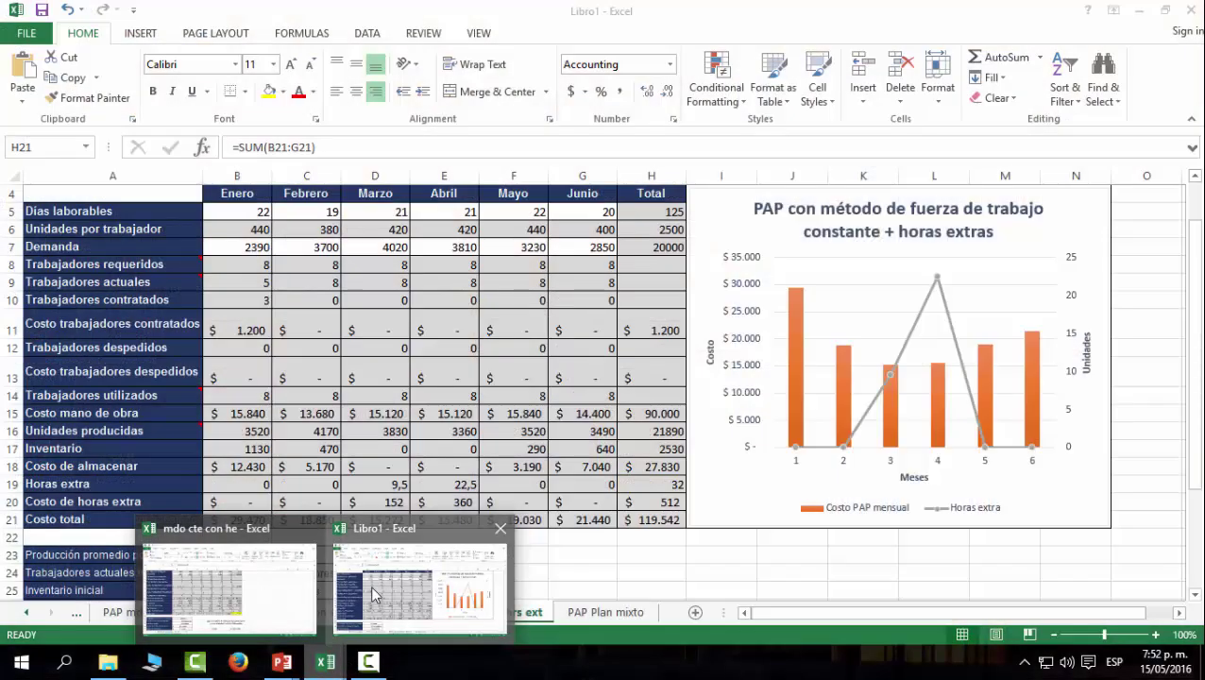
left_click(370, 585)
left_click(246, 214)
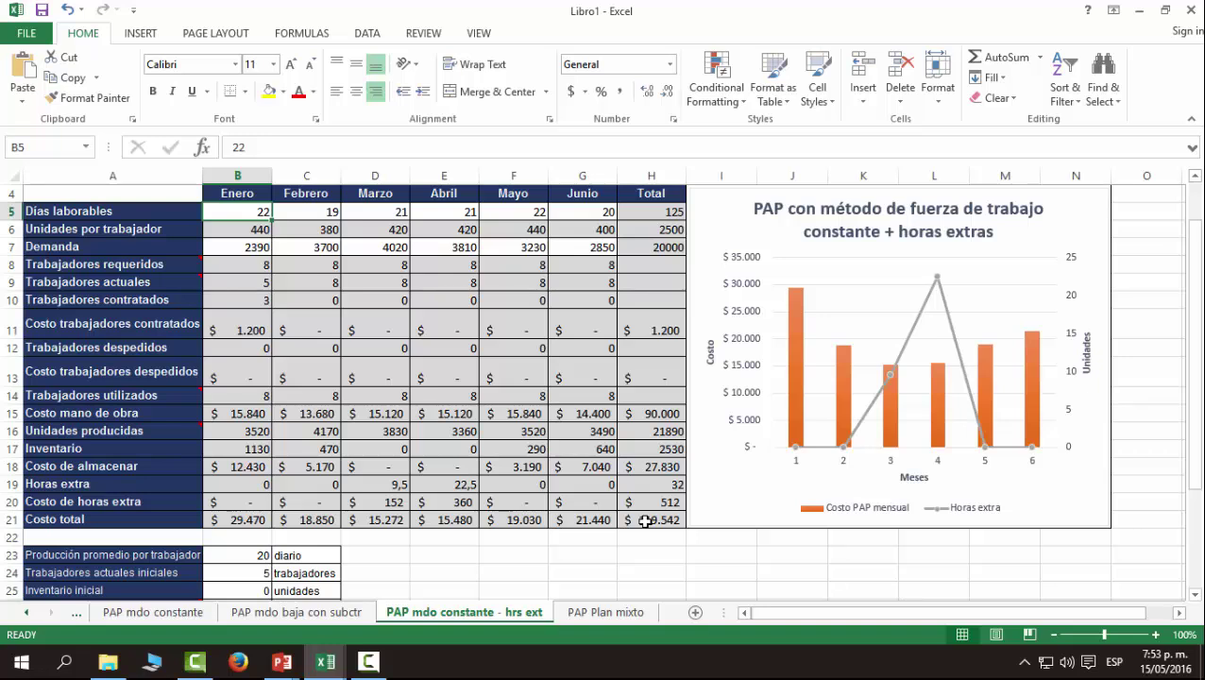
left_click(335, 296)
Check the totals of monthly working days and demand, then select total cost H21
left_click_drag(242, 211, 584, 214)
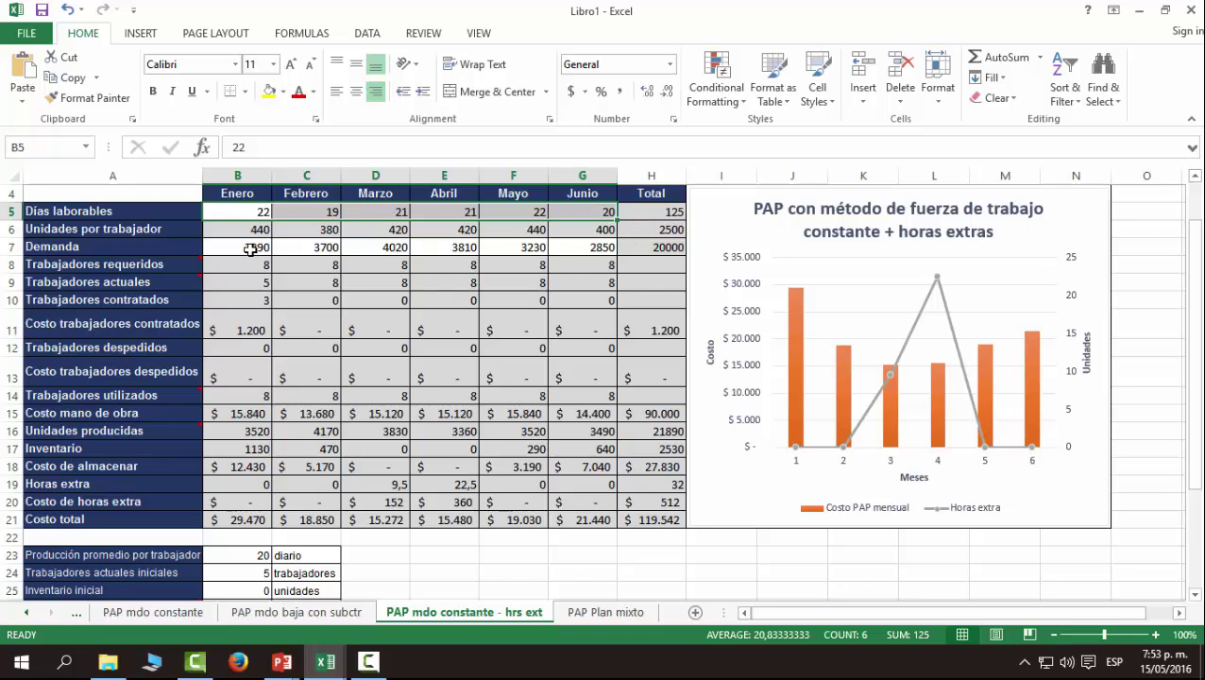
left_click(230, 251)
left_click_drag(344, 247, 578, 253)
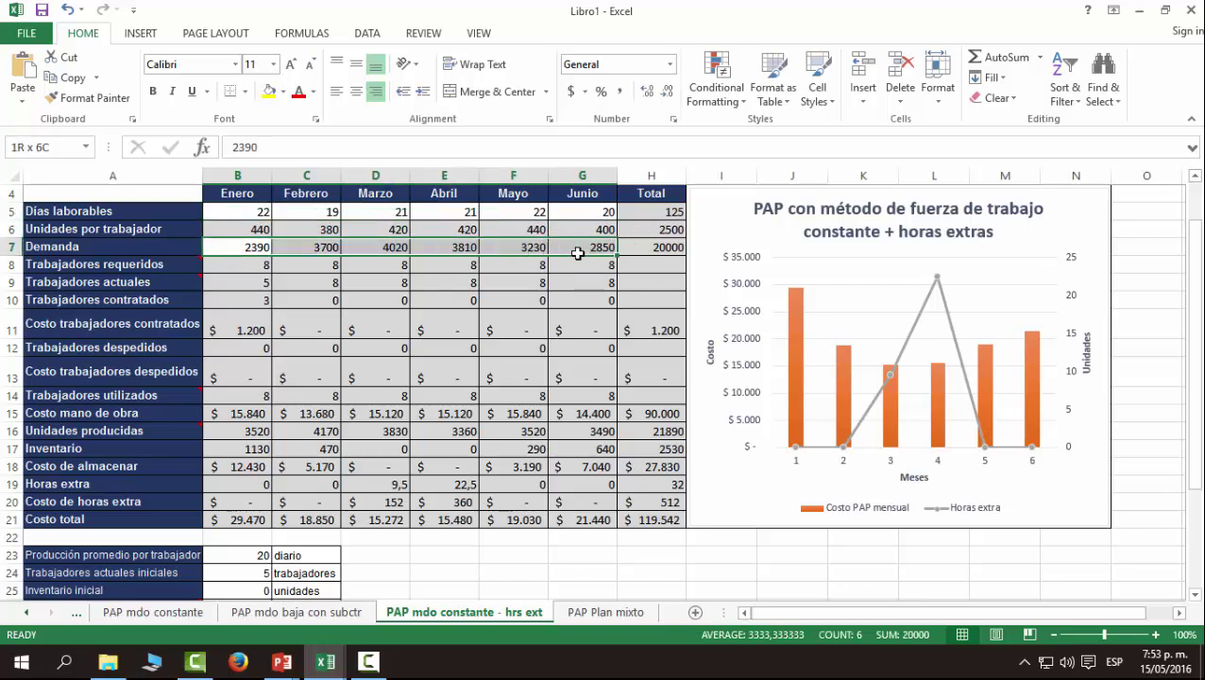
left_click(263, 246)
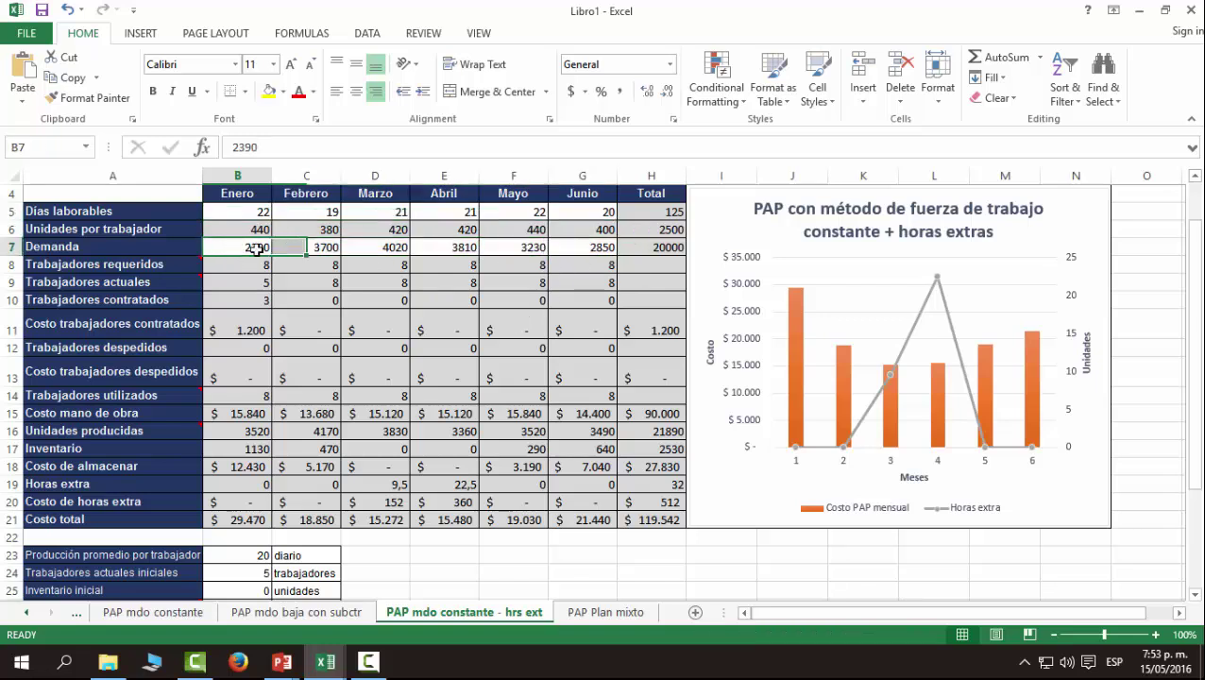
left_click_drag(241, 247, 581, 248)
left_click(653, 520)
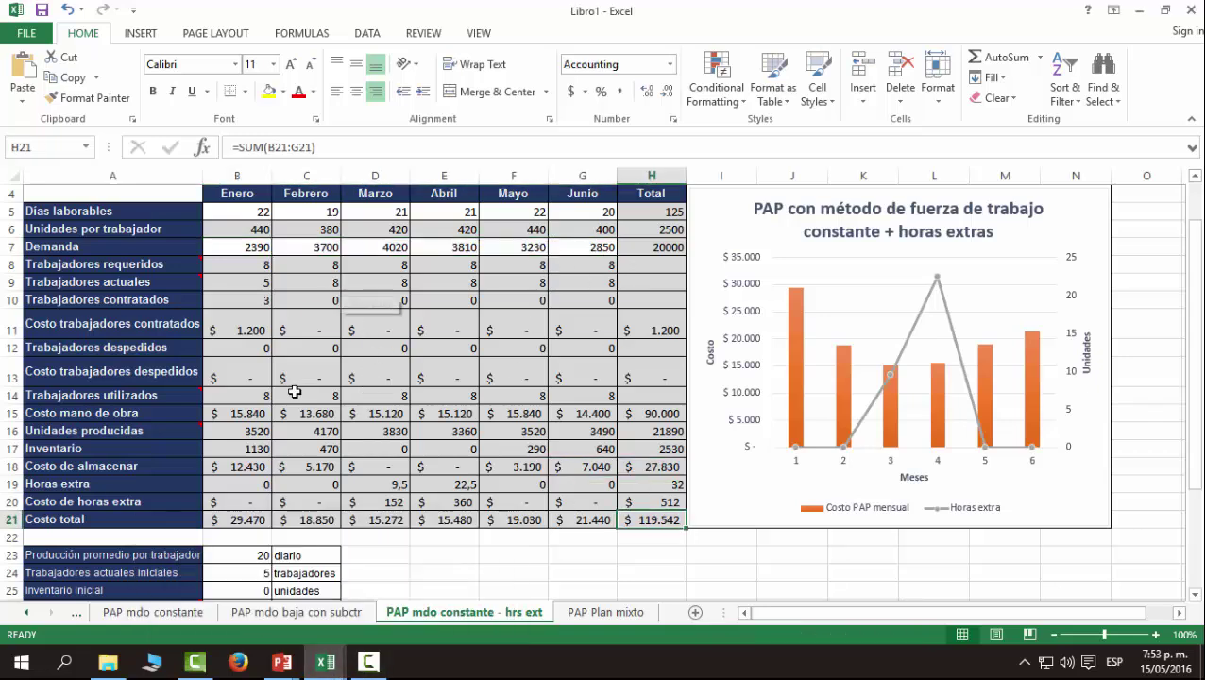
mouse_move(282, 663)
left_click(334, 593)
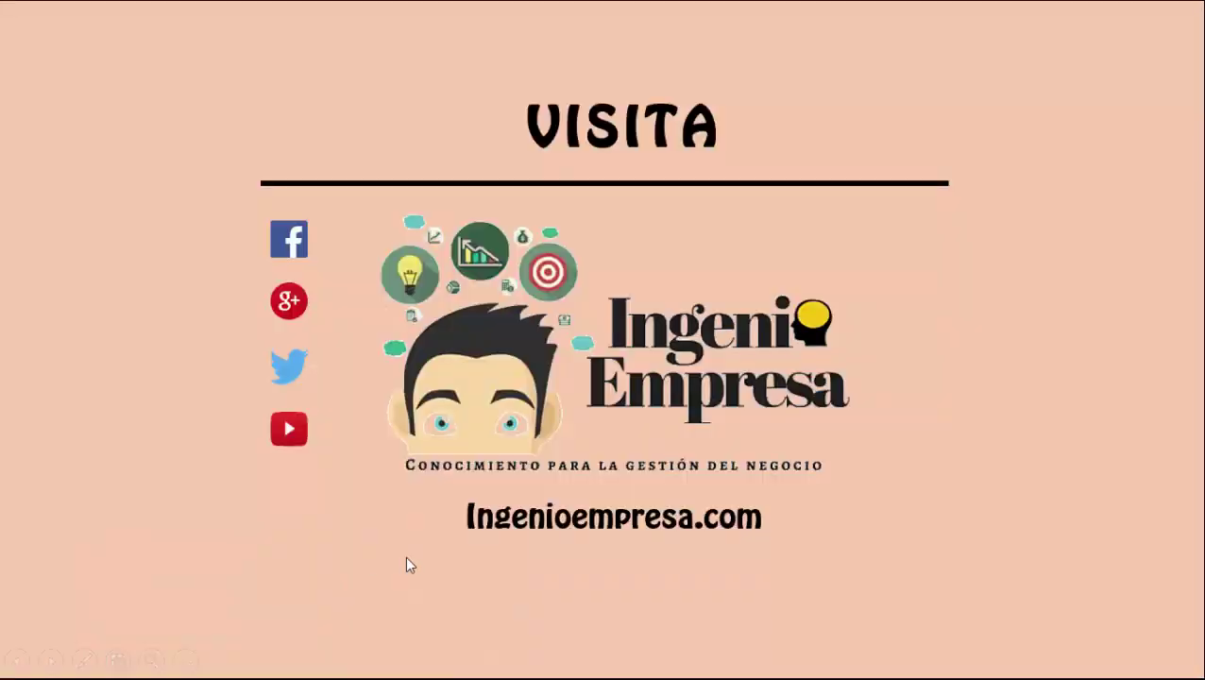